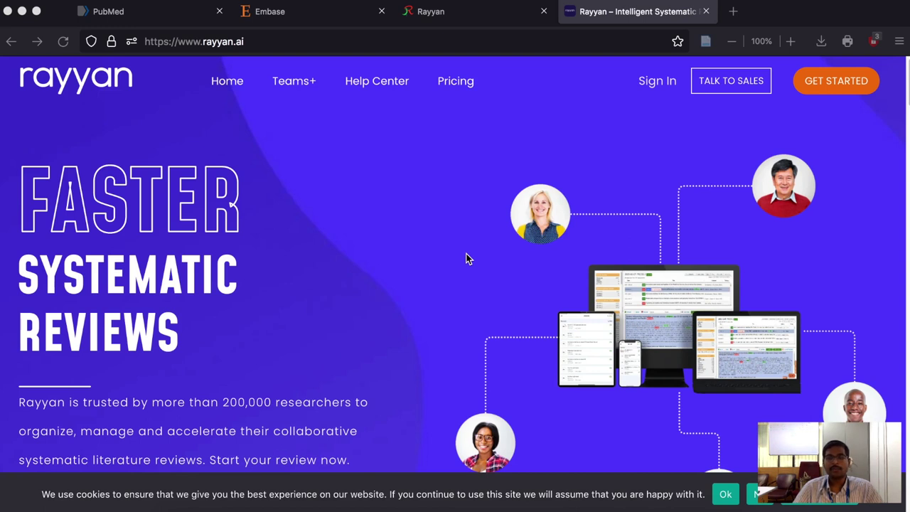
Go to the PubMed tab and open its Advanced Search Builder.
click(161, 19)
click(114, 288)
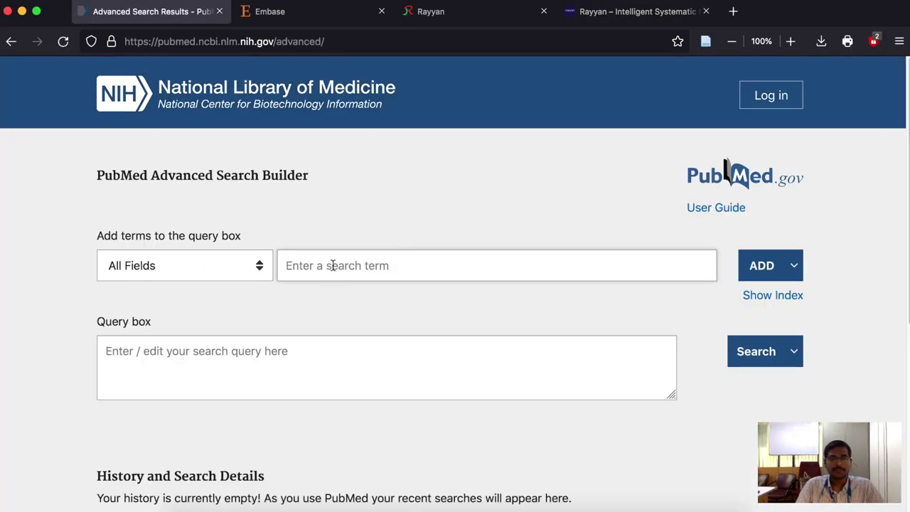
Add smokeless tobacco as a MeSH Terms search to the PubMed history.
click(333, 265)
text(smokele)
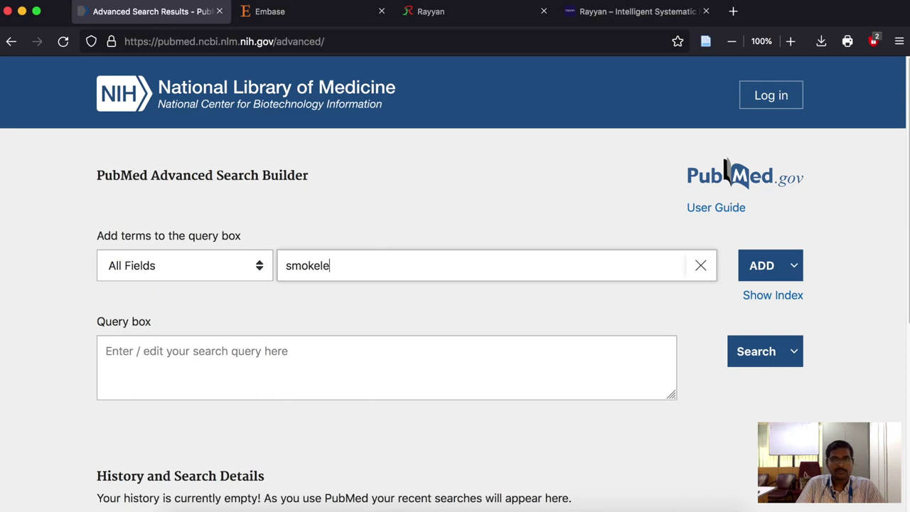
text(ss tobacco)
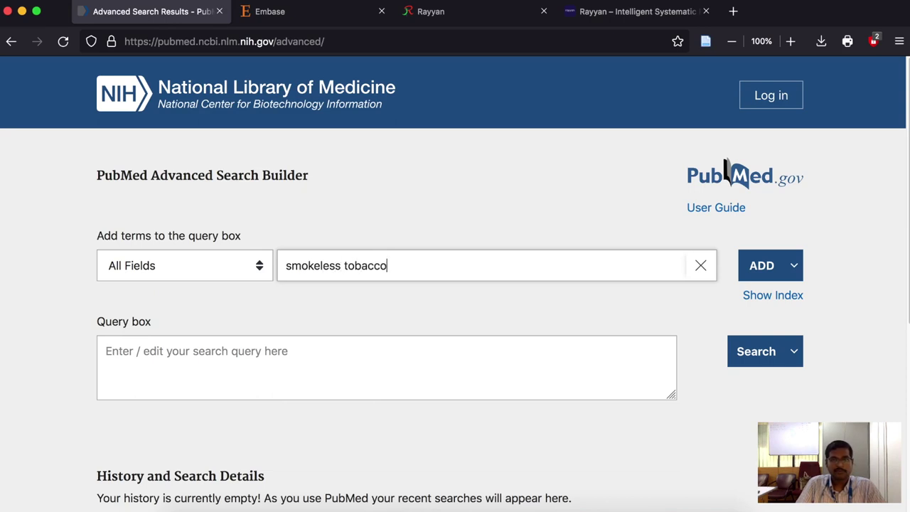
click(250, 277)
scroll(221, 346, down, 10)
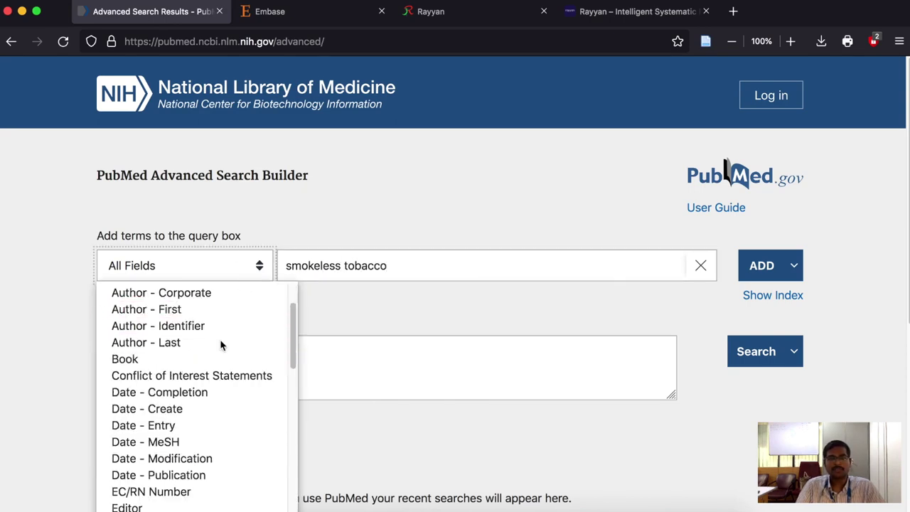
click(181, 393)
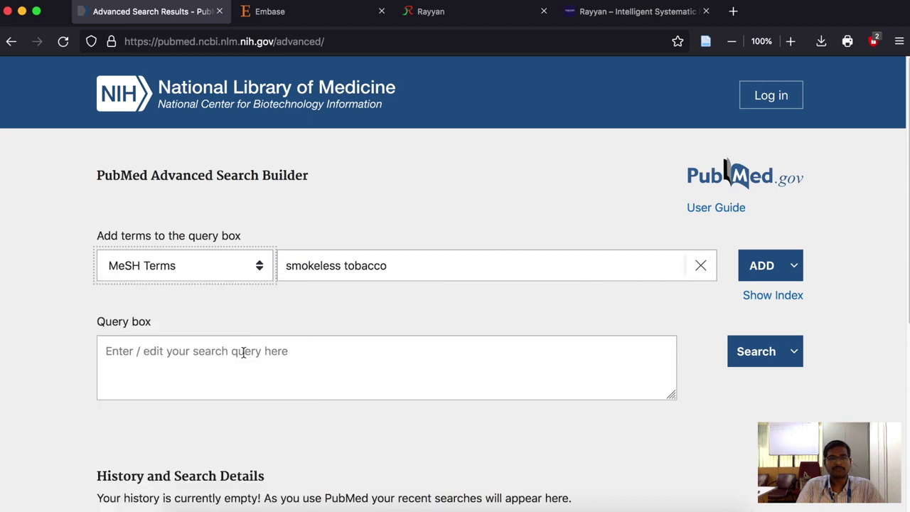
click(763, 265)
click(792, 358)
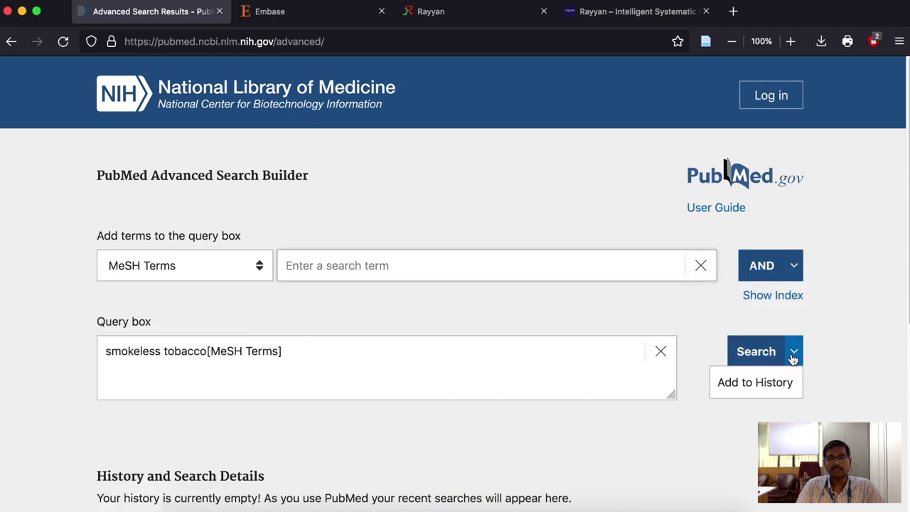
click(781, 380)
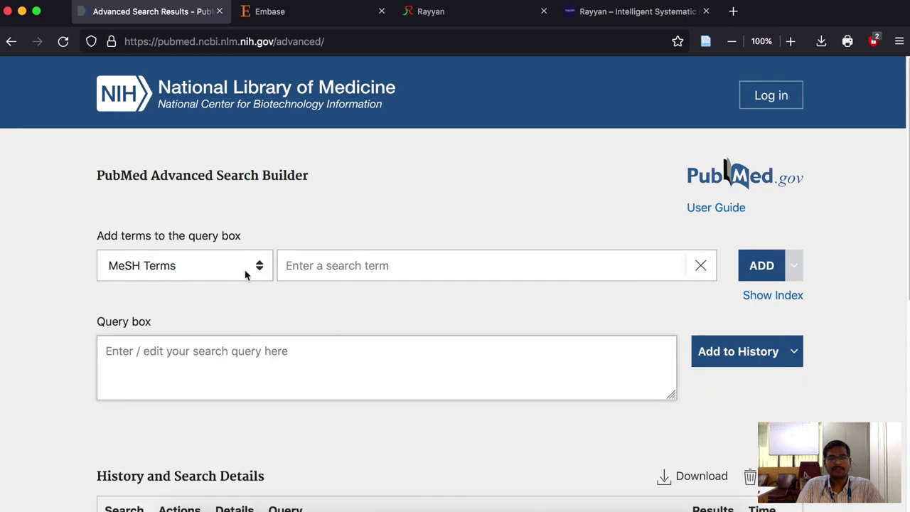
Add laryngeal cancer as a MeSH Terms search to the history.
click(336, 268)
text(laryngeal)
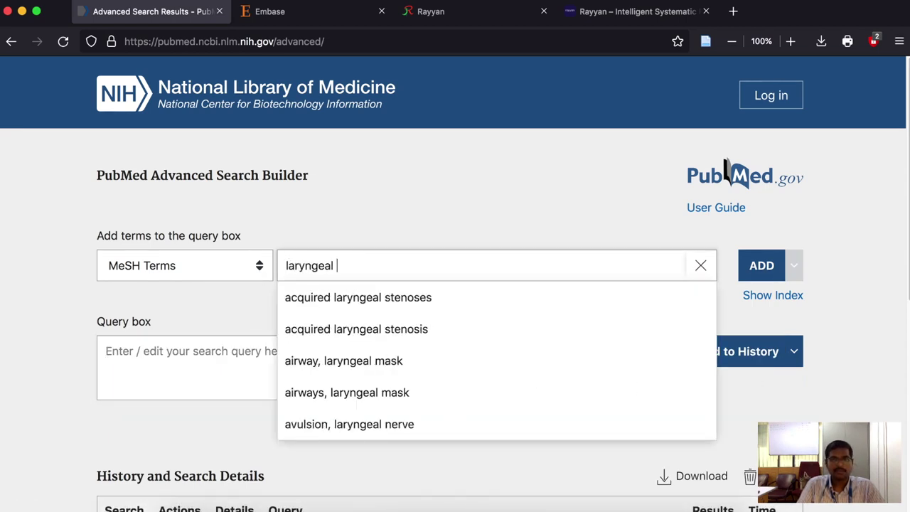
text( cancer)
click(338, 291)
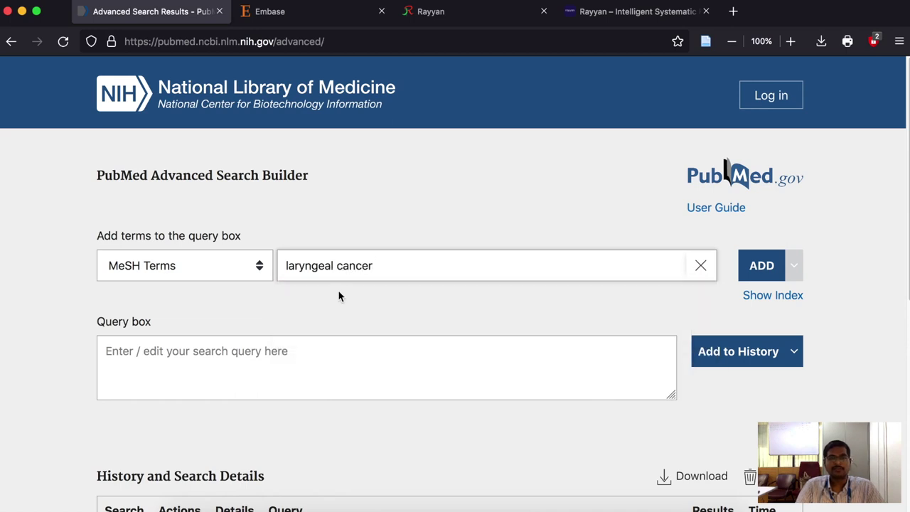
click(757, 266)
click(750, 352)
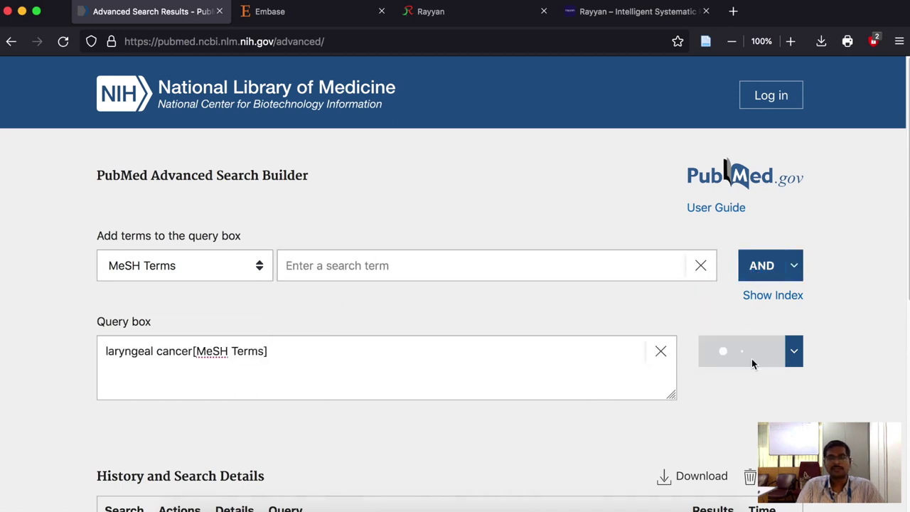
Combine the searches as #1 AND #2 and open its 23 results.
scroll(572, 317, down, 5)
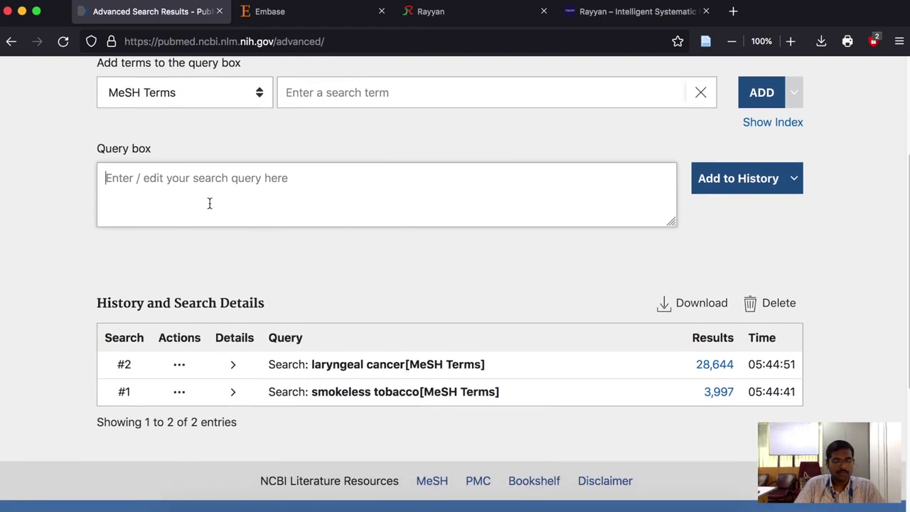
click(210, 203)
text(#1 AND)
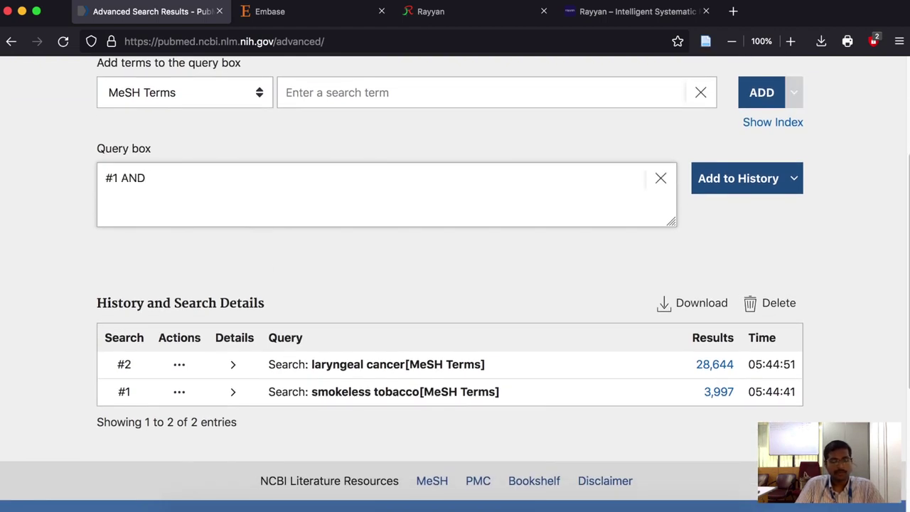
text( #2)
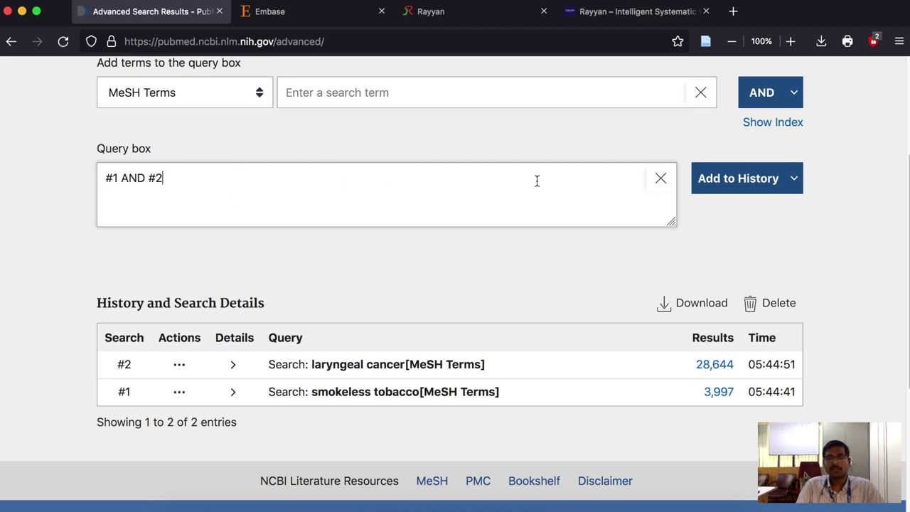
click(730, 182)
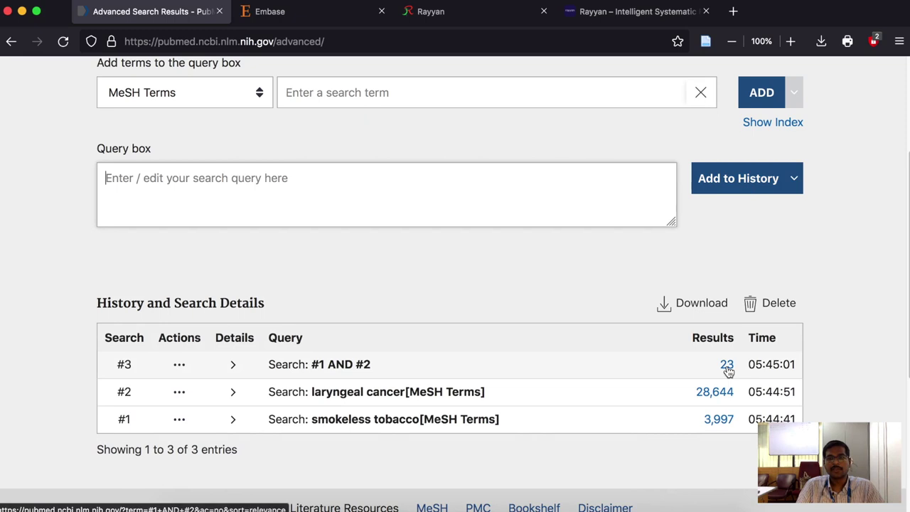
click(727, 366)
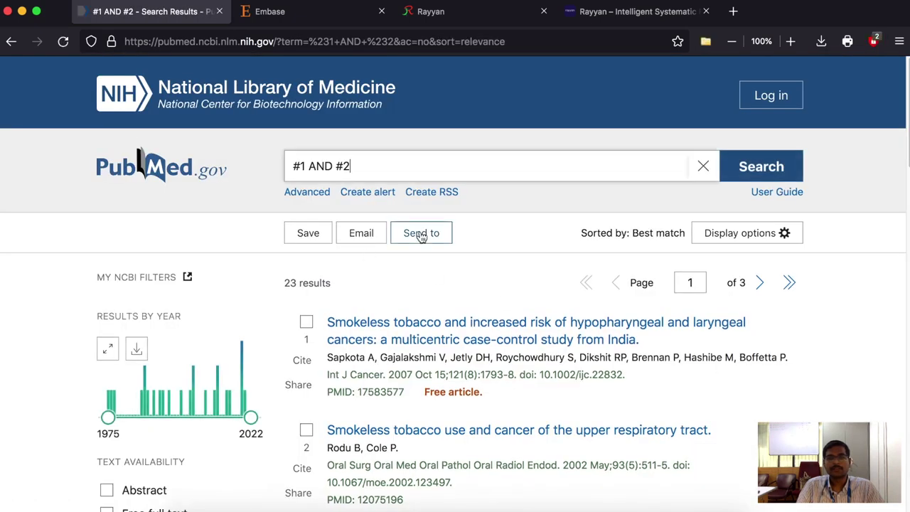
Export all 23 PubMed results as a citation manager file, pubmed-1AND2-set(1).nbib.
click(422, 233)
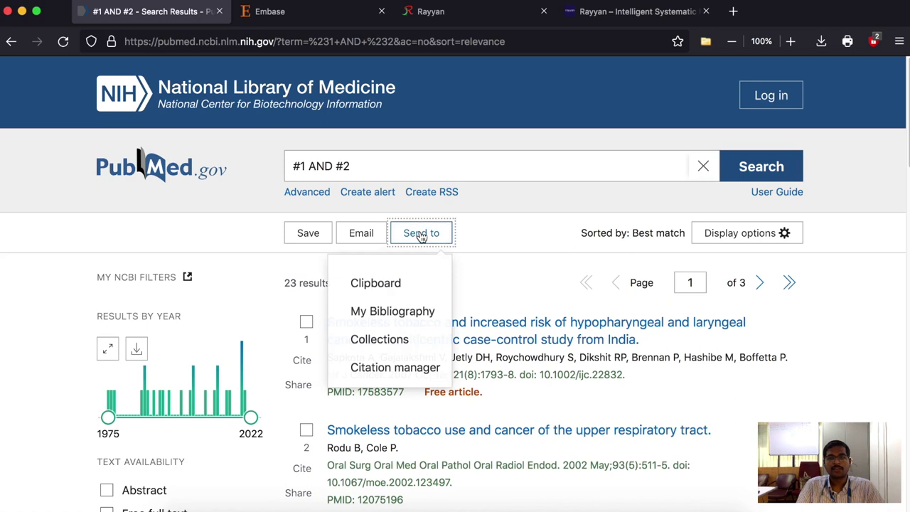
click(396, 368)
click(463, 336)
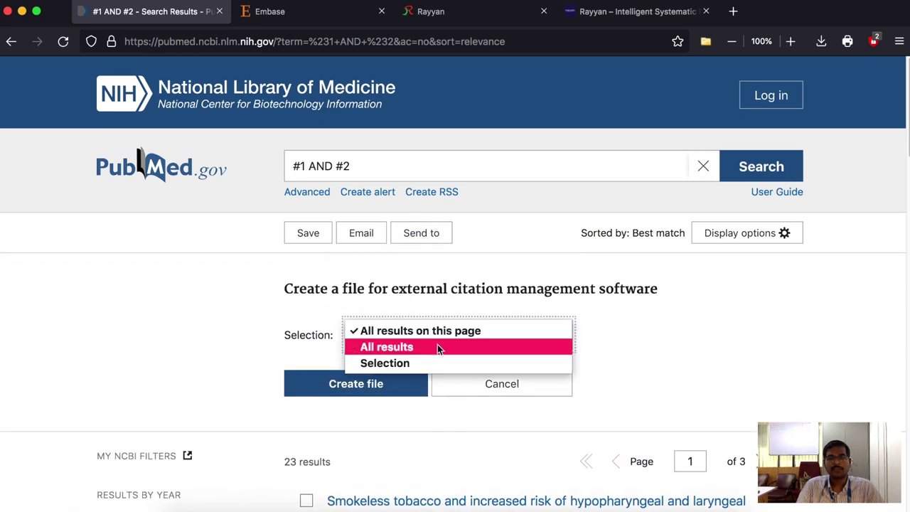
click(423, 348)
click(381, 384)
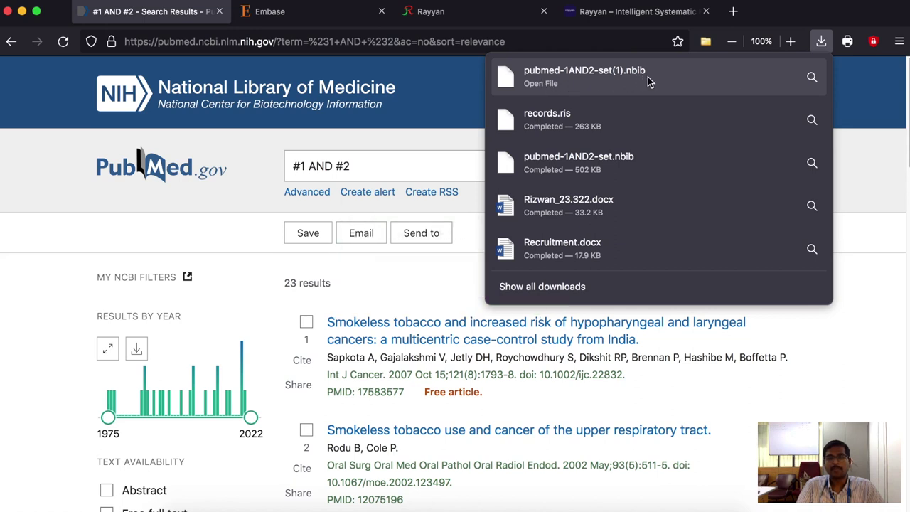
click(445, 92)
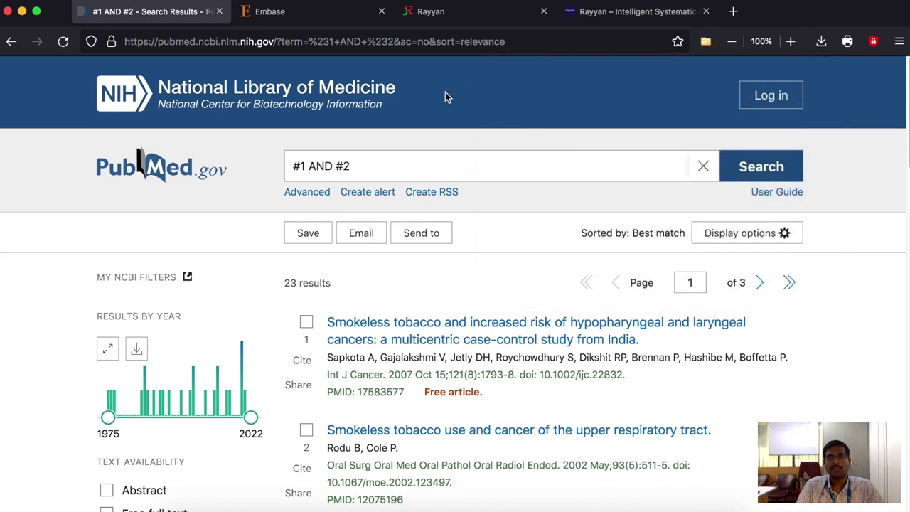
Quick-search Embase for 'smokeless tobacco' AND 'larynx cancer' and show the 47 results.
click(295, 21)
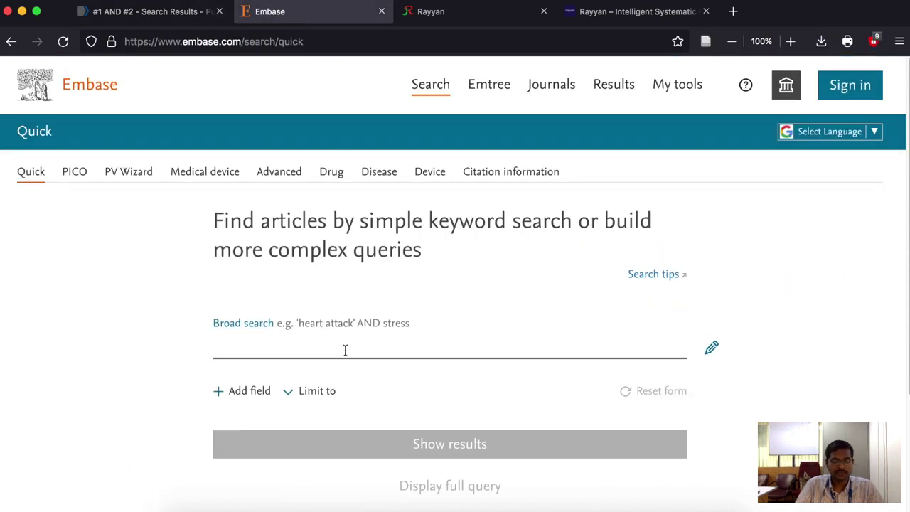
text(smokeless)
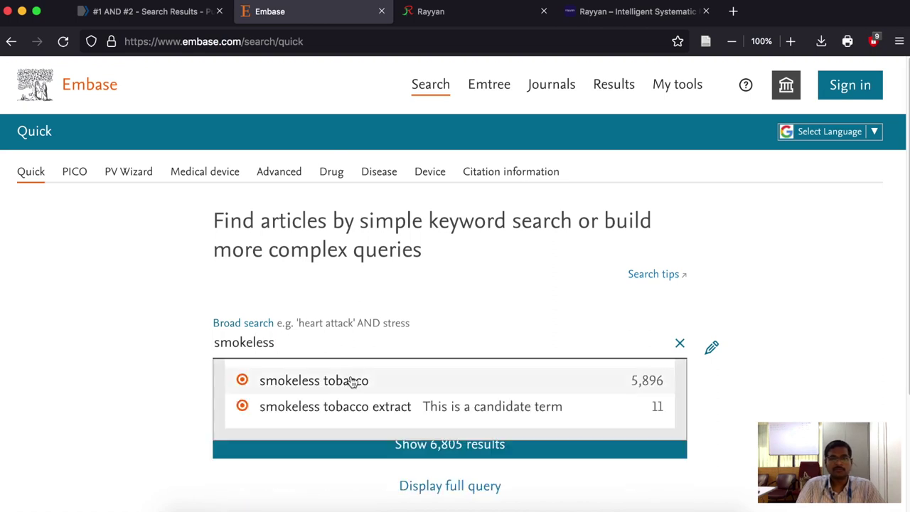
click(352, 380)
text(AND)
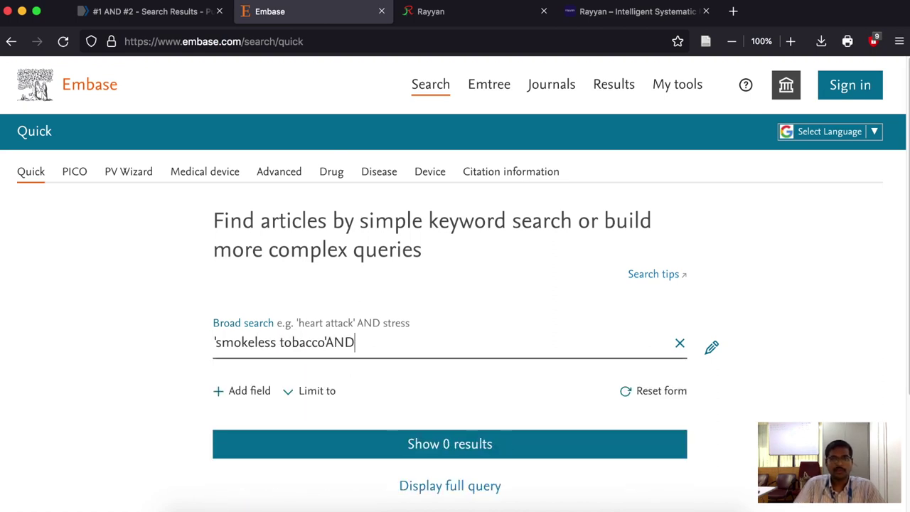
key(Left)
key(Left)
key(Left)
key(Right)
key(Right)
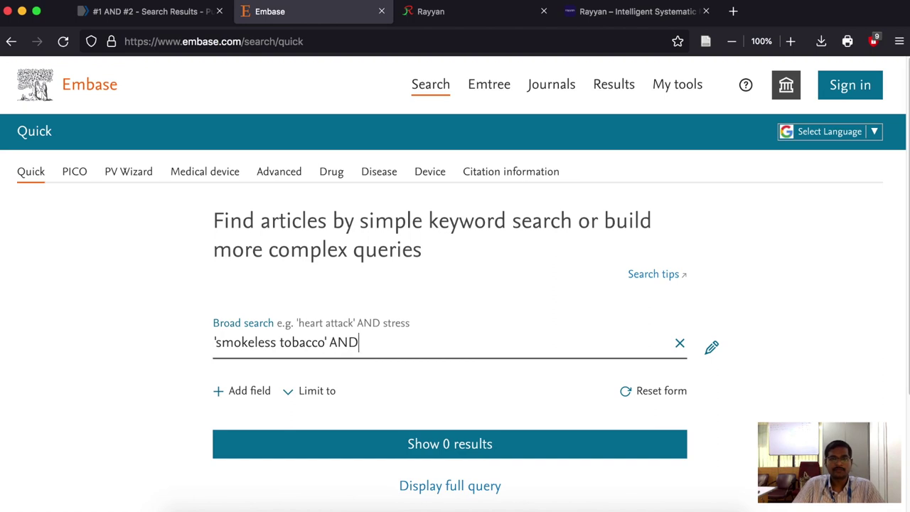
text(laryn)
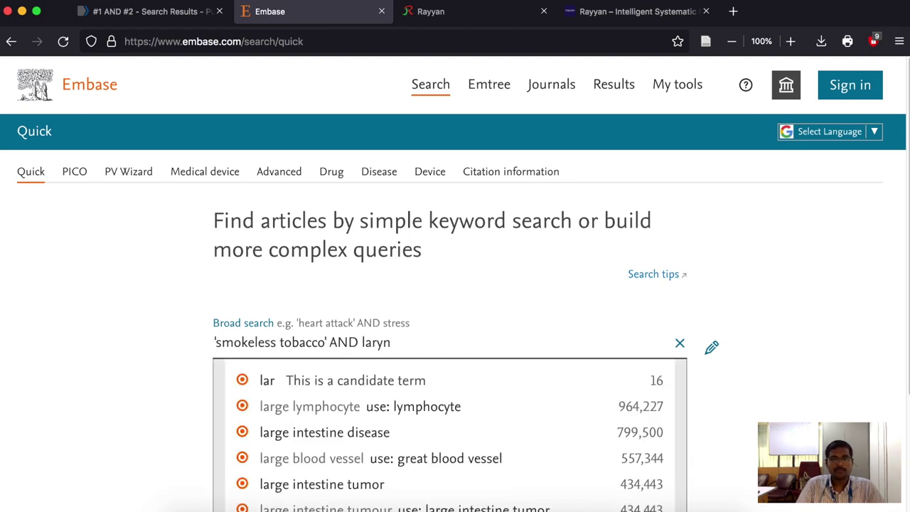
text(geal c)
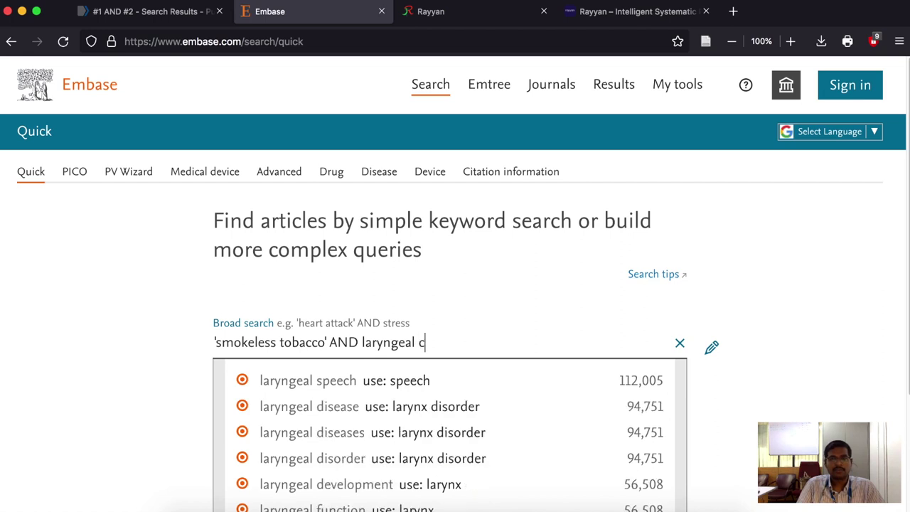
text(ancer)
click(371, 380)
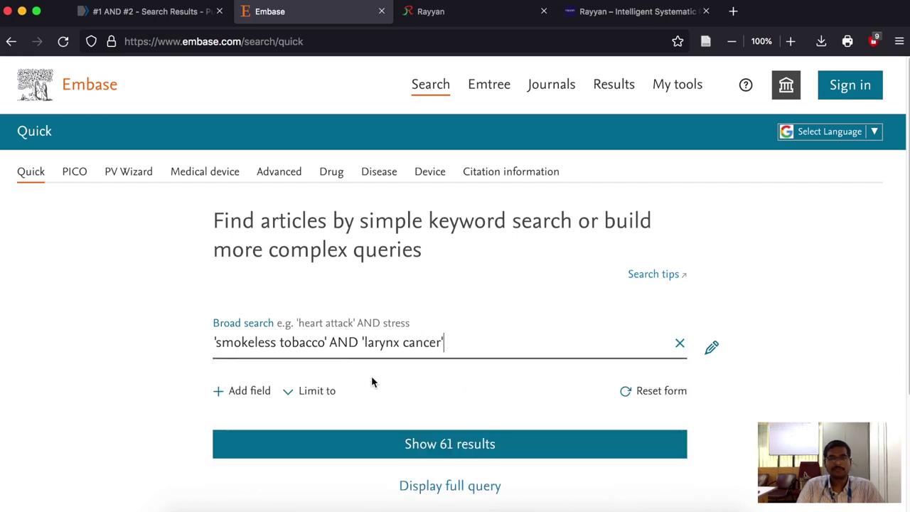
scroll(547, 377, down, 4)
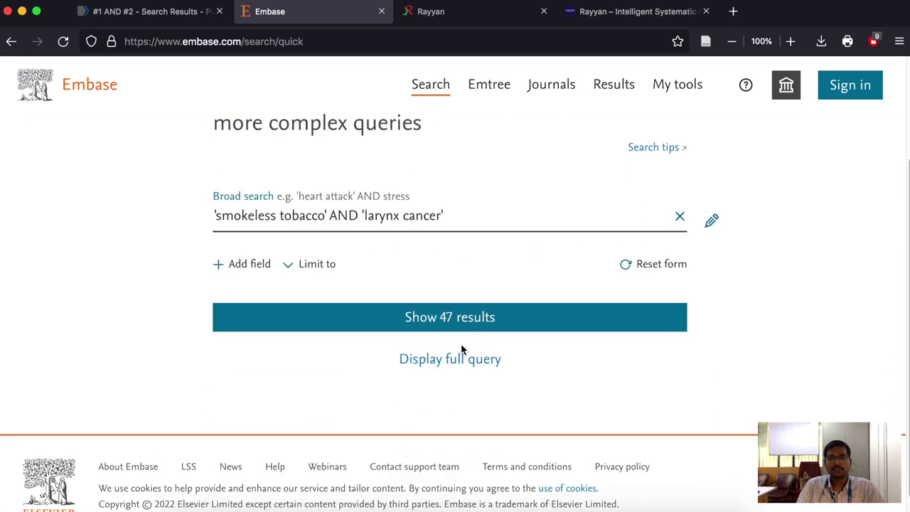
click(462, 324)
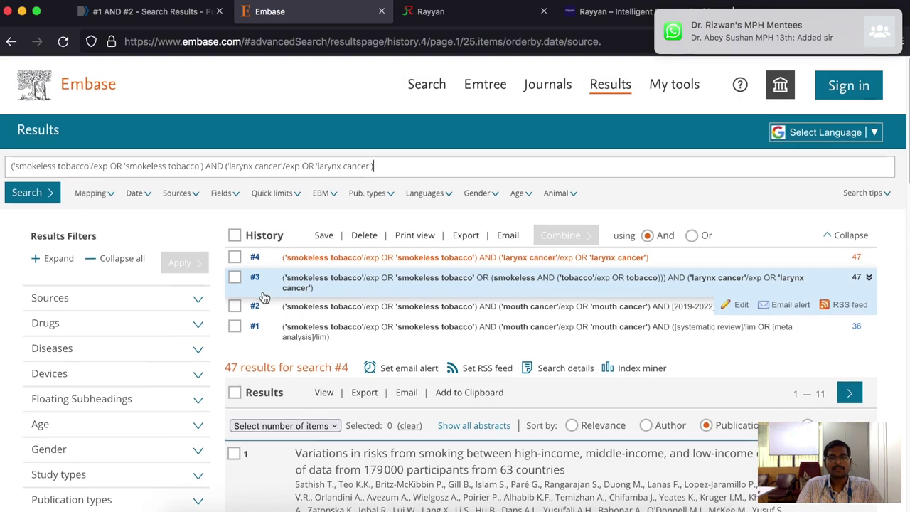
Select all 47 Embase results and export them in RIS format, allowing the blocked pop-up.
scroll(263, 297, down, 4)
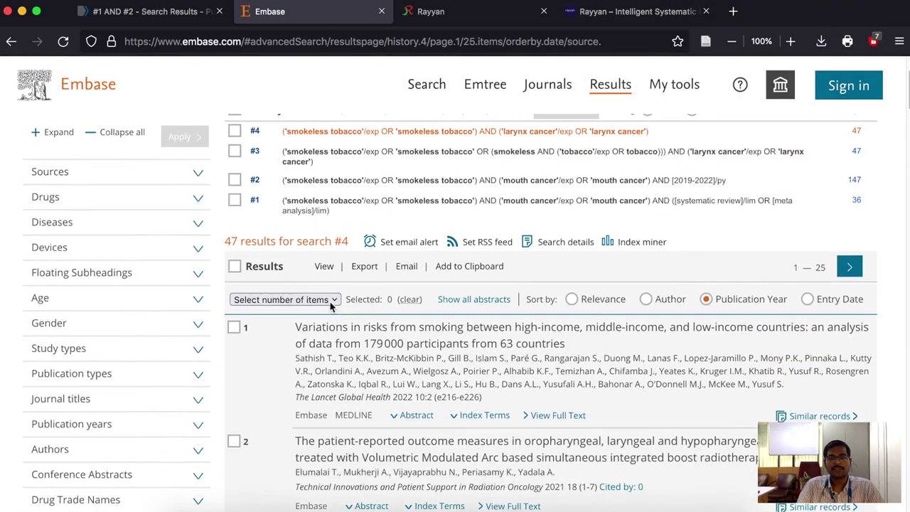
click(318, 302)
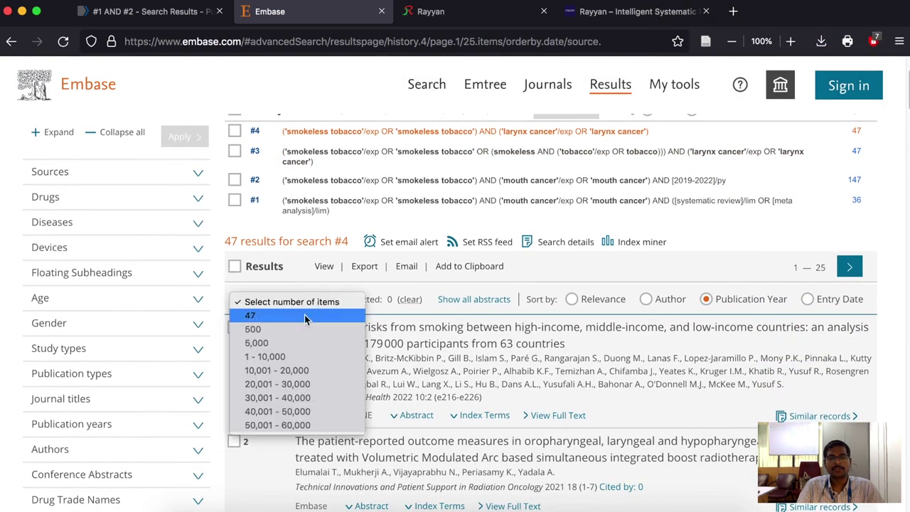
click(304, 314)
click(365, 269)
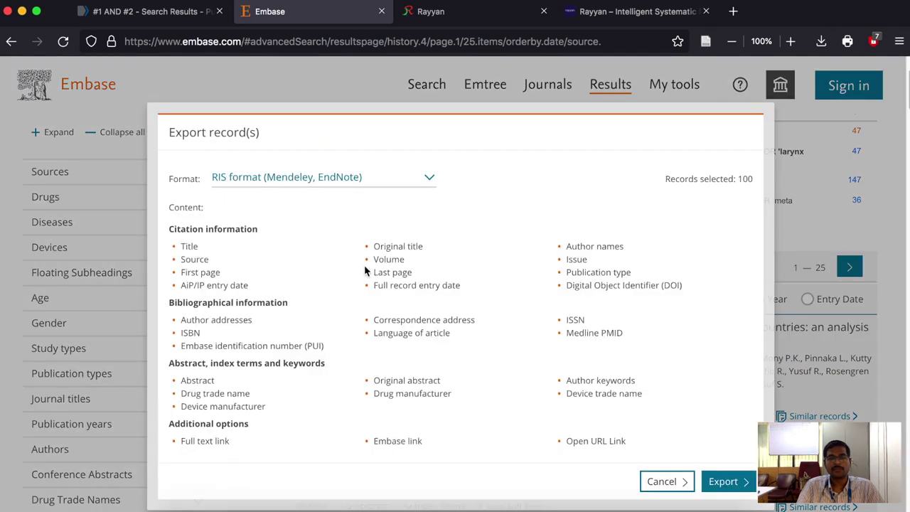
click(725, 483)
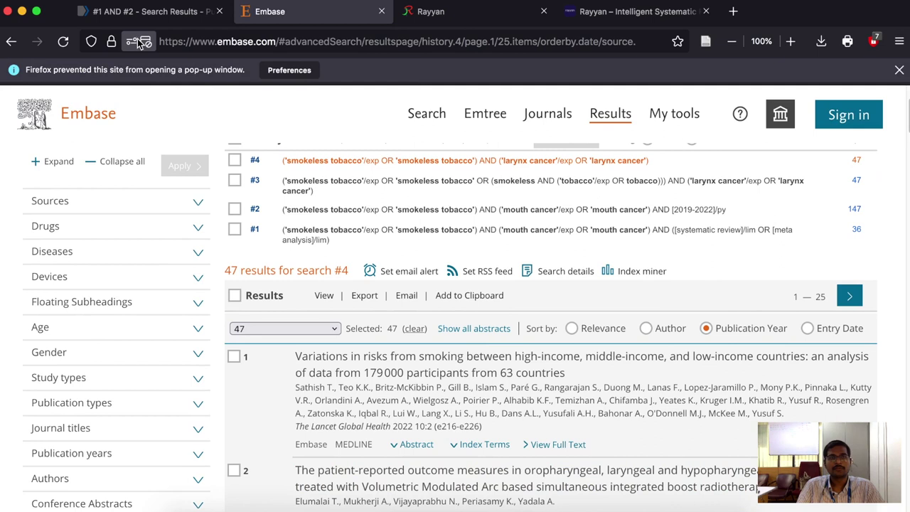
click(142, 43)
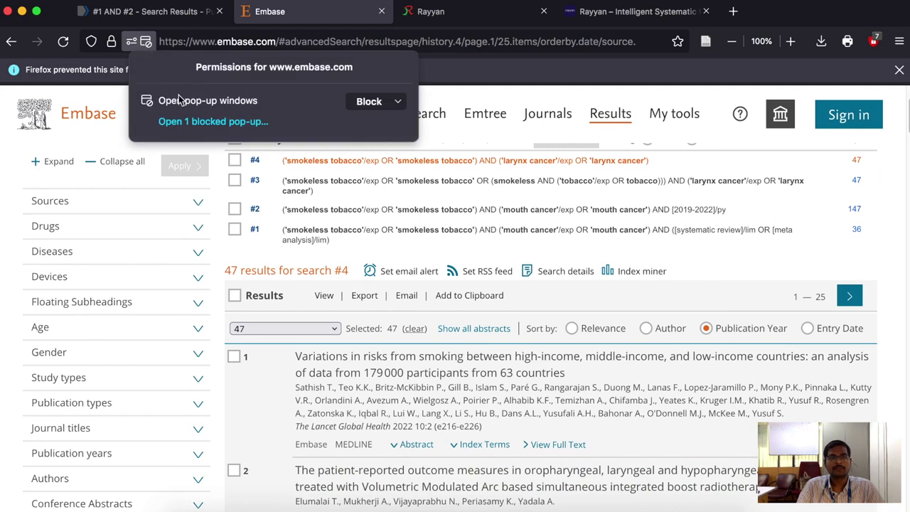
click(226, 119)
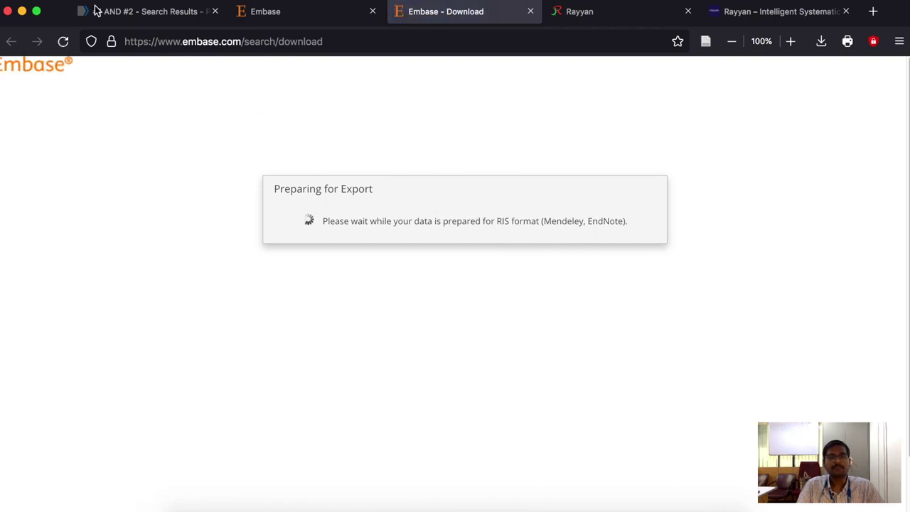
click(602, 17)
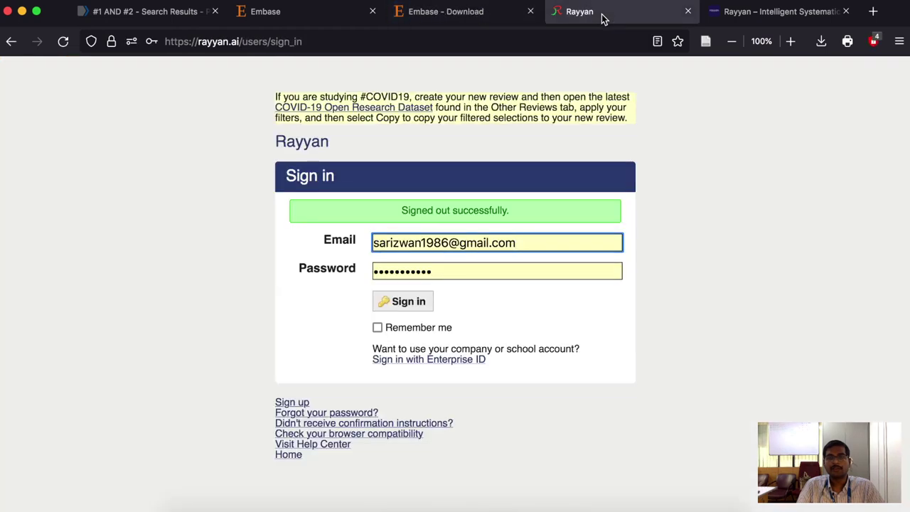
Sign in to Rayyan with the saved credentials to reach the reviews dashboard.
click(407, 305)
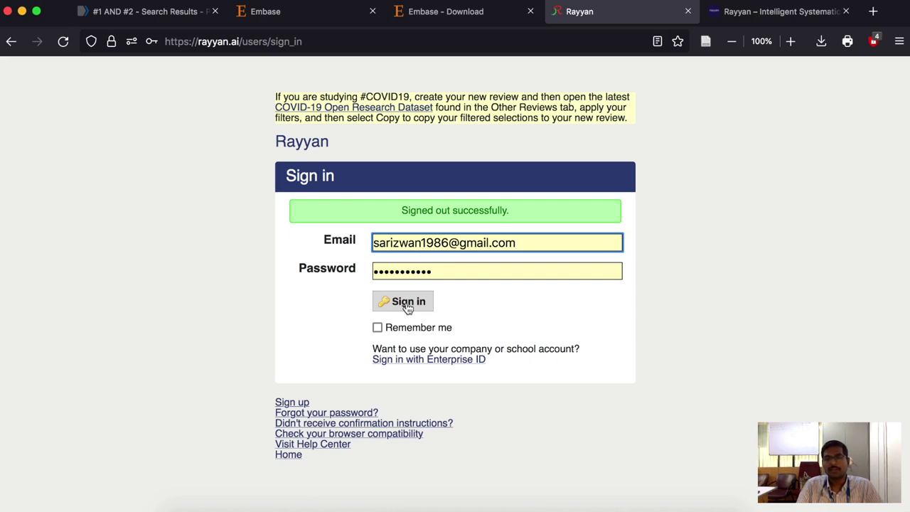
click(405, 310)
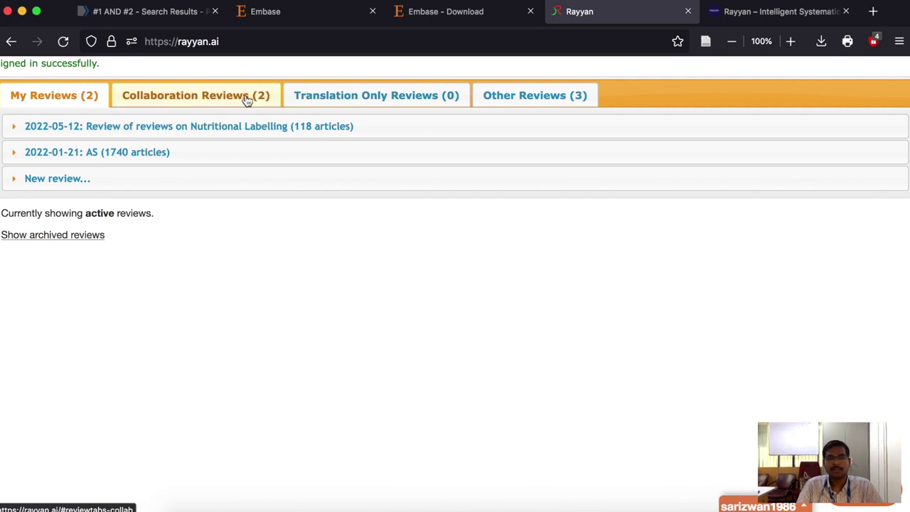
Create review Demoreview_SLT: Medicine and human health, Systematic review, Biomedical domain.
click(68, 184)
click(237, 216)
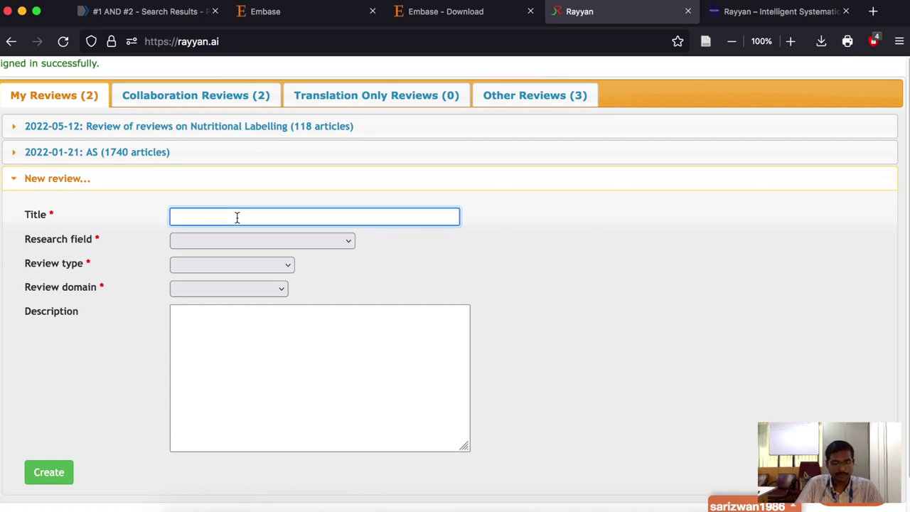
text(DE)
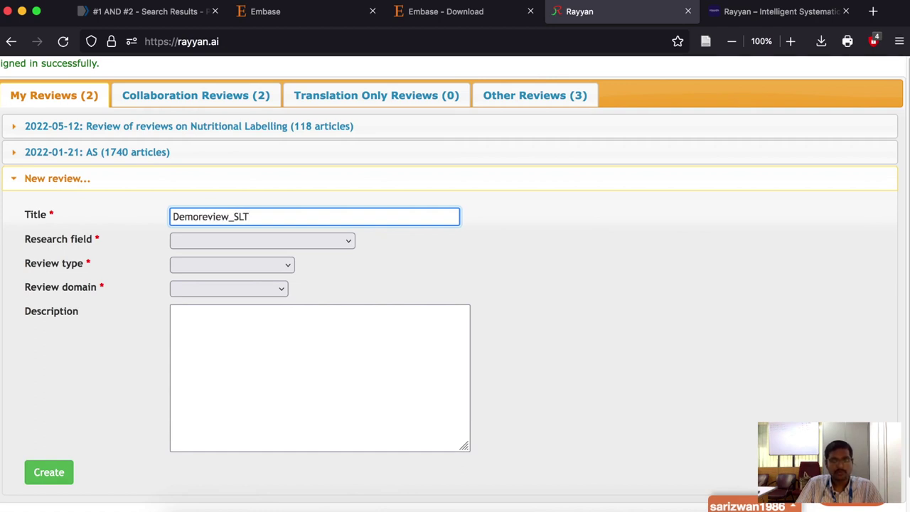
click(240, 239)
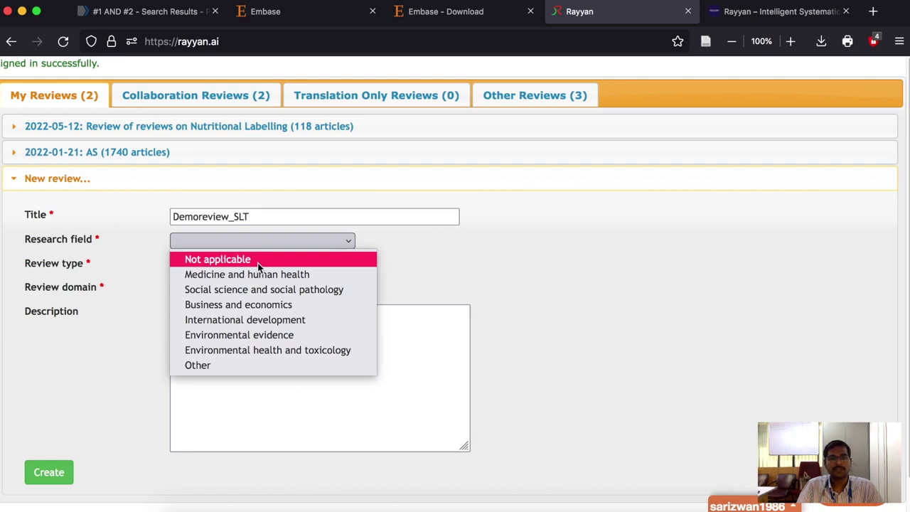
click(259, 276)
click(244, 266)
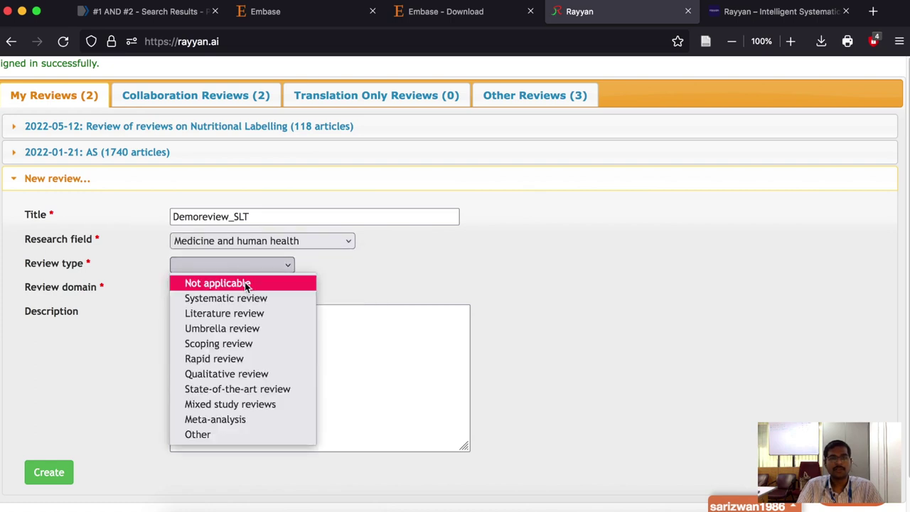
click(245, 298)
click(203, 289)
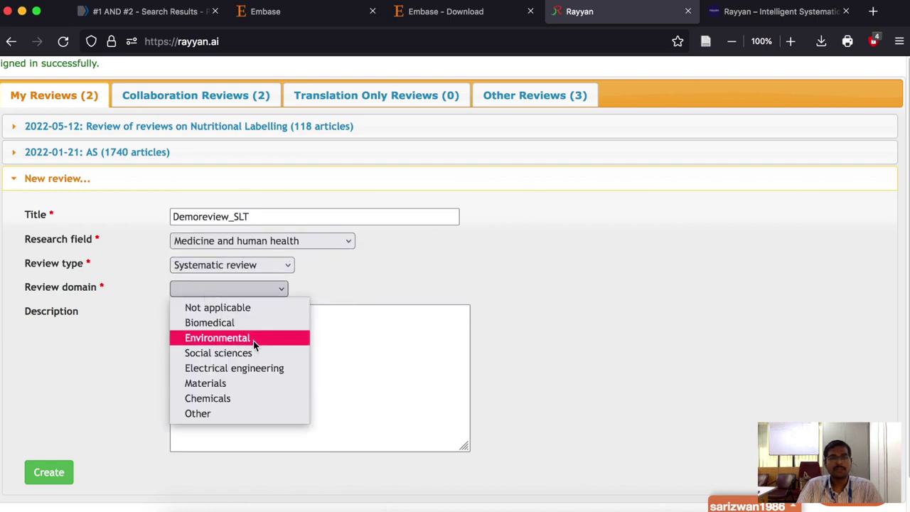
click(267, 324)
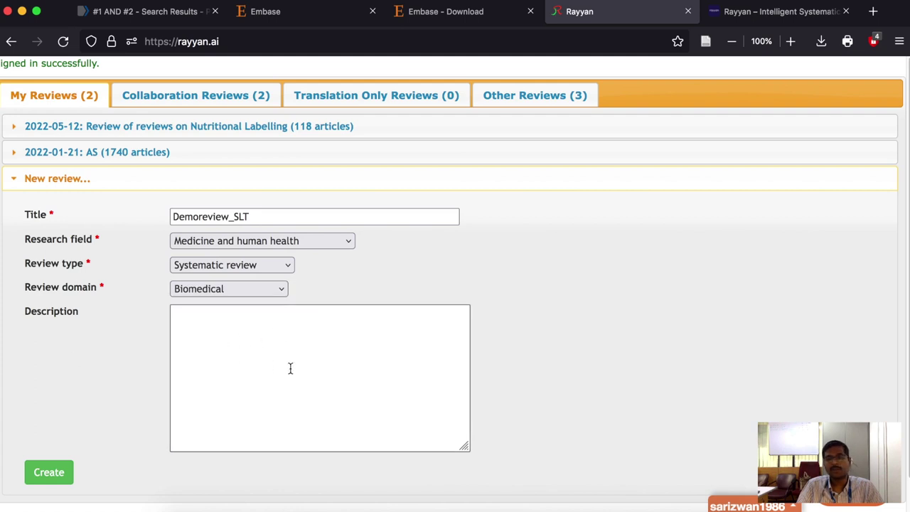
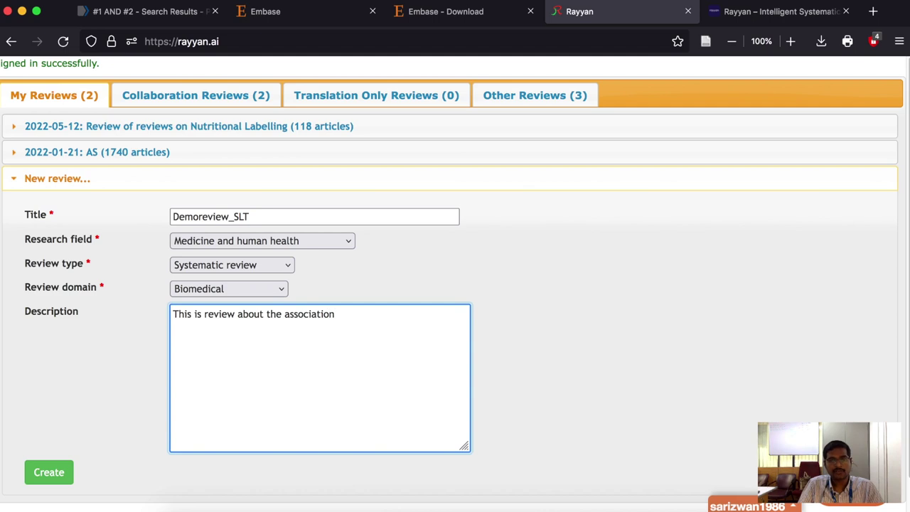
Finish the description with 'between SLT and laryngeal cancer' and create the Demoreview_SLT review.
text(between SLT and la)
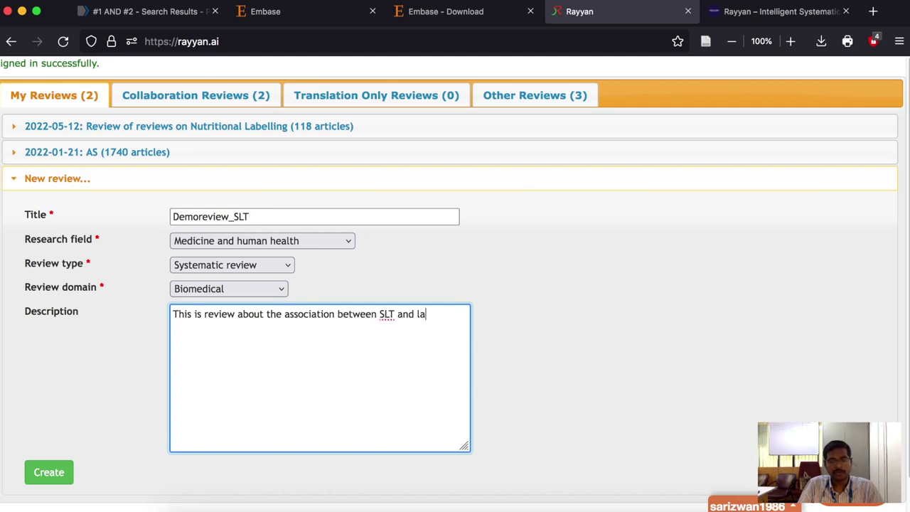
text(ryngeal canc)
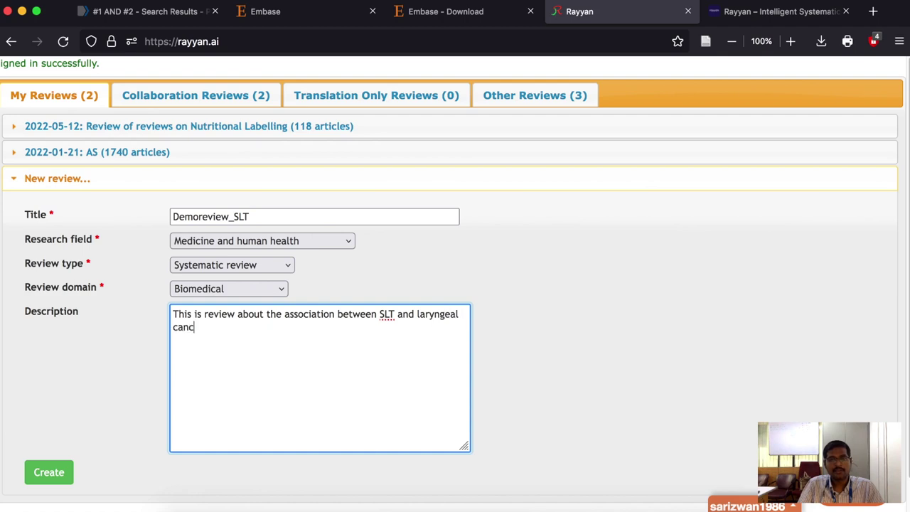
text(er)
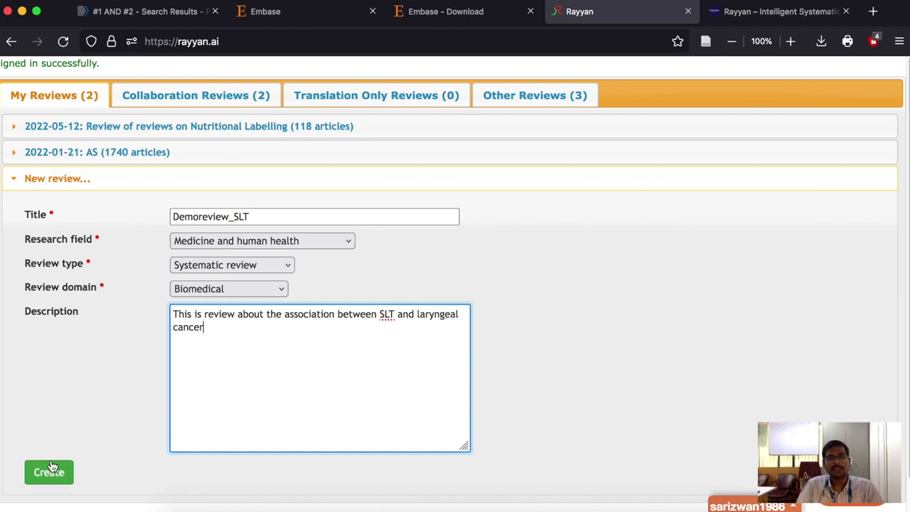
click(51, 460)
click(43, 472)
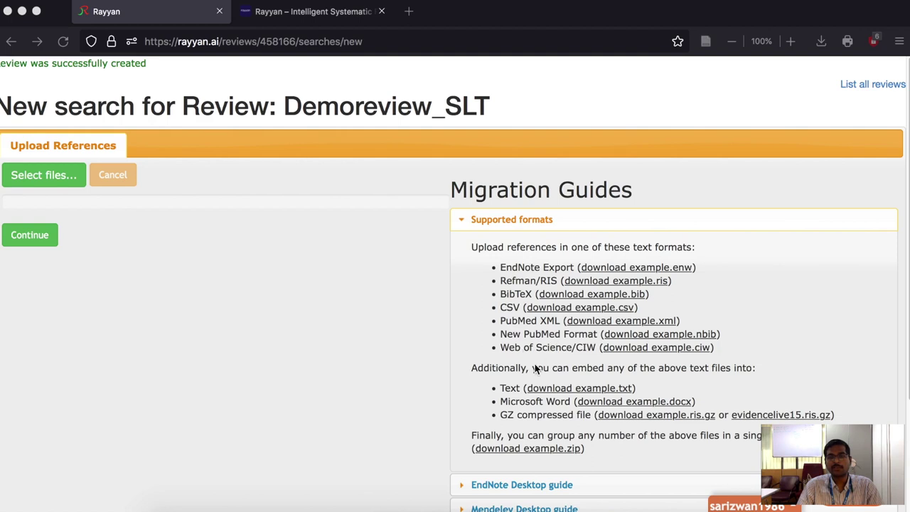
scroll(538, 362, down, 2)
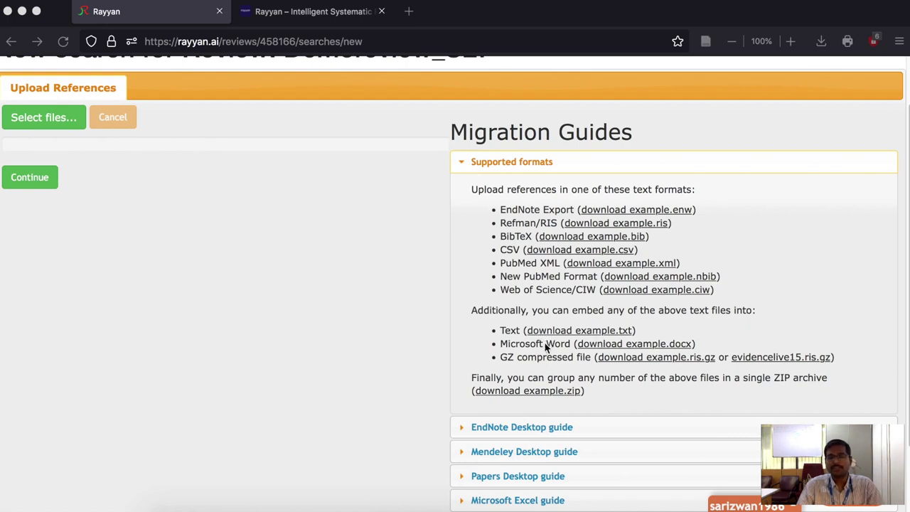
scroll(397, 313, up, 2)
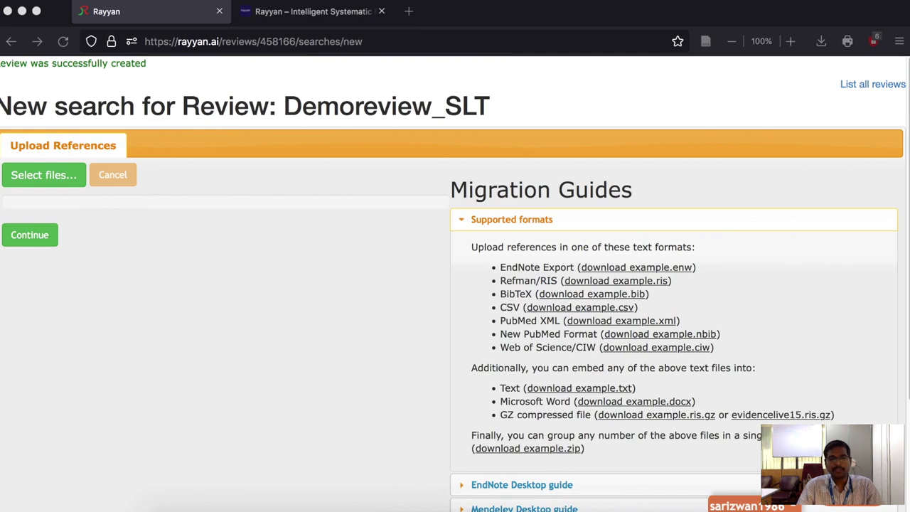
click(176, 503)
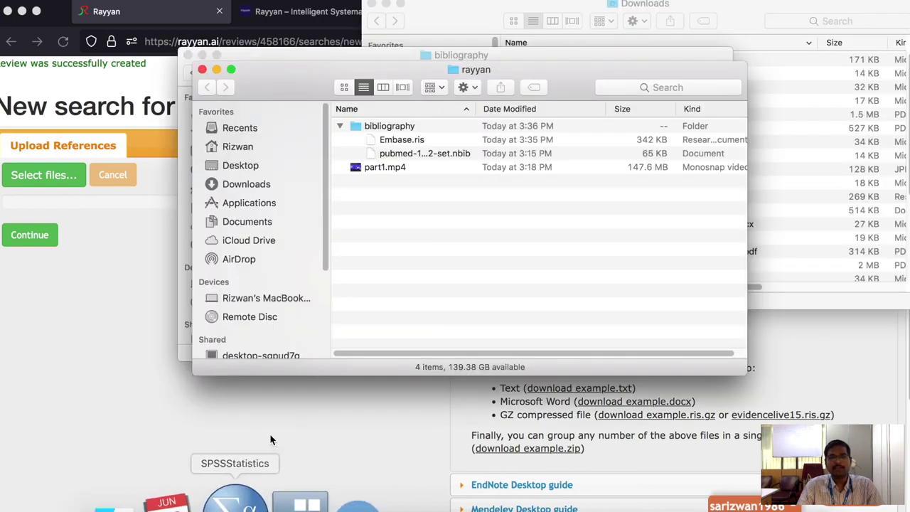
double_click(395, 127)
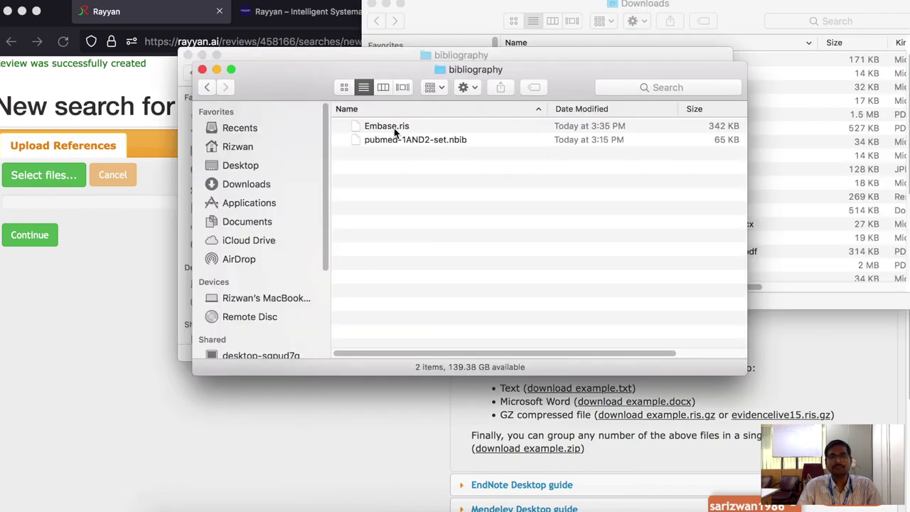
click(187, 56)
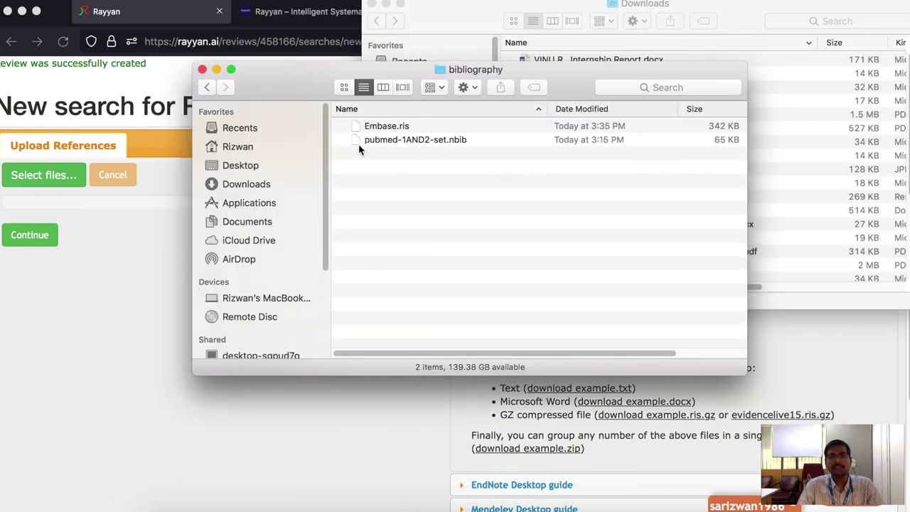
click(412, 142)
click(391, 128)
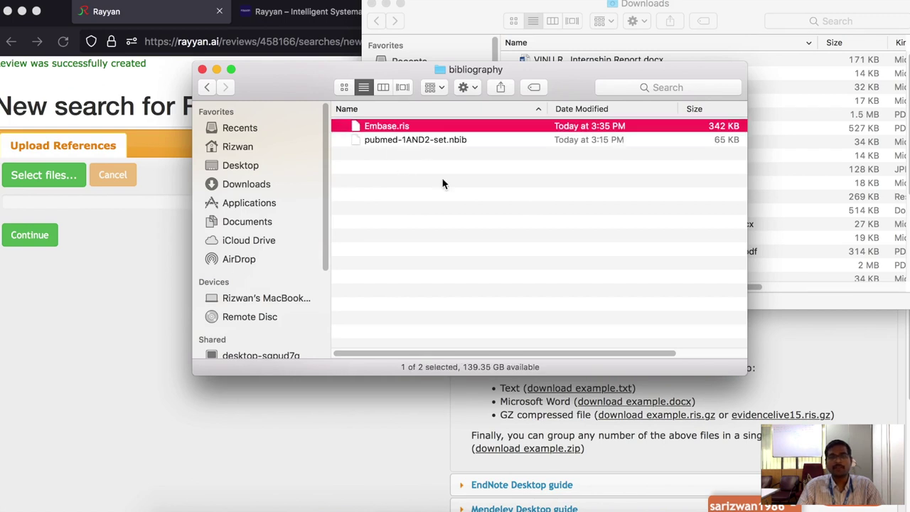
click(371, 4)
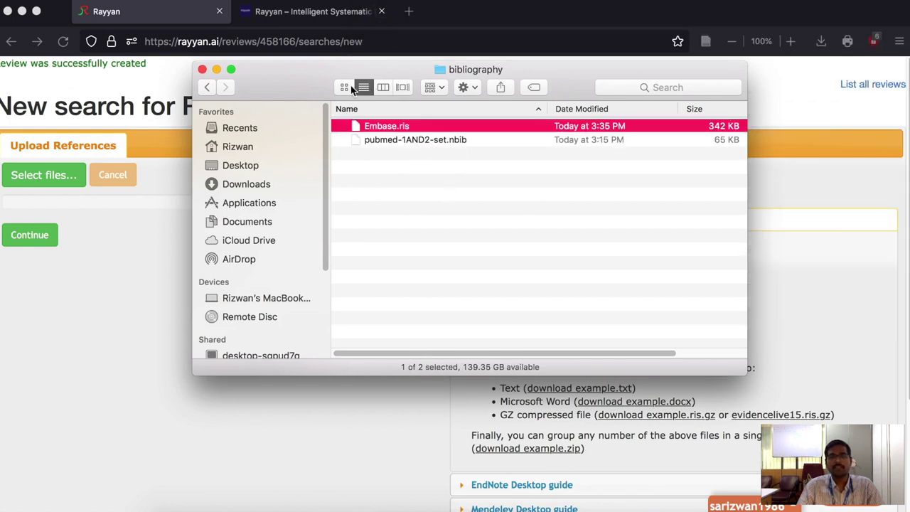
click(202, 69)
click(67, 175)
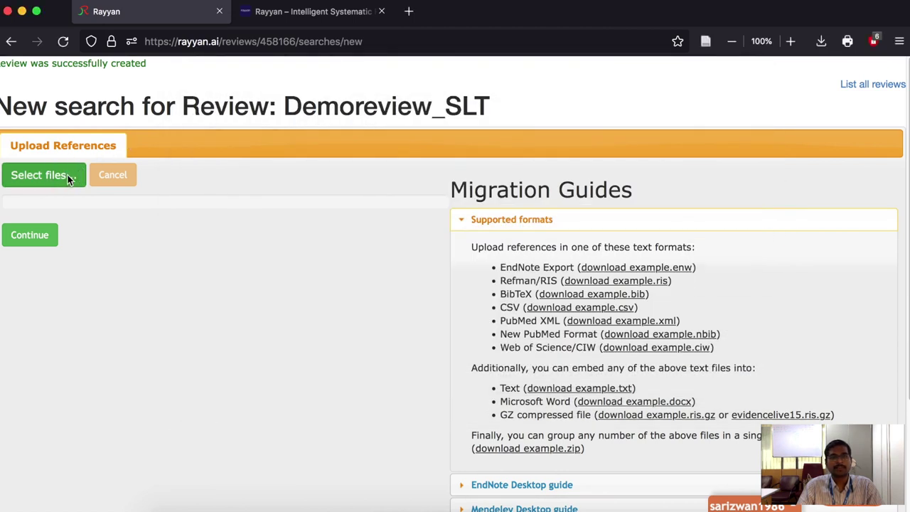
Upload pubmed-1AND2-set.nbib from the rayyan bibliography folder.
click(67, 175)
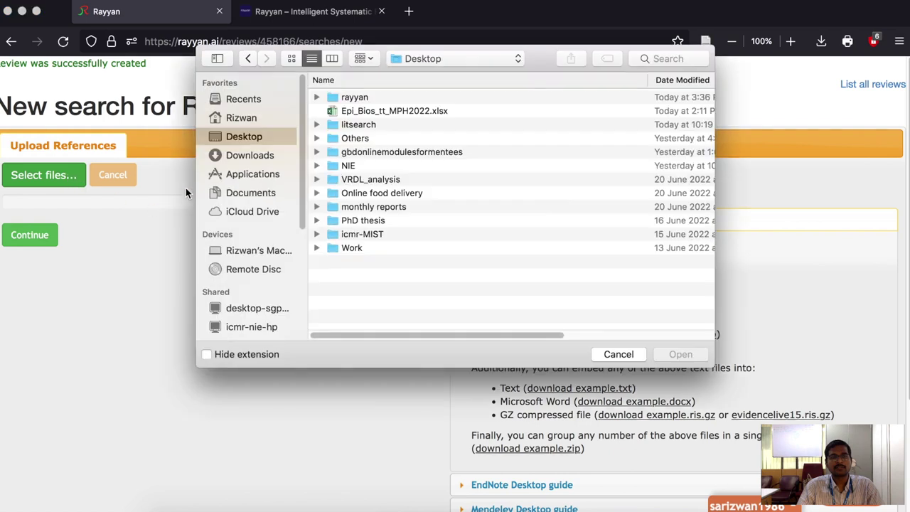
double_click(372, 99)
double_click(373, 101)
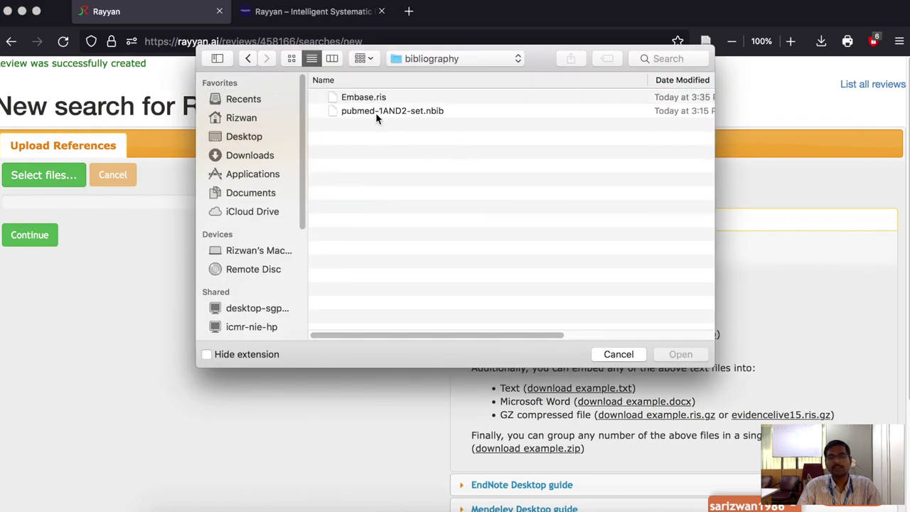
click(381, 115)
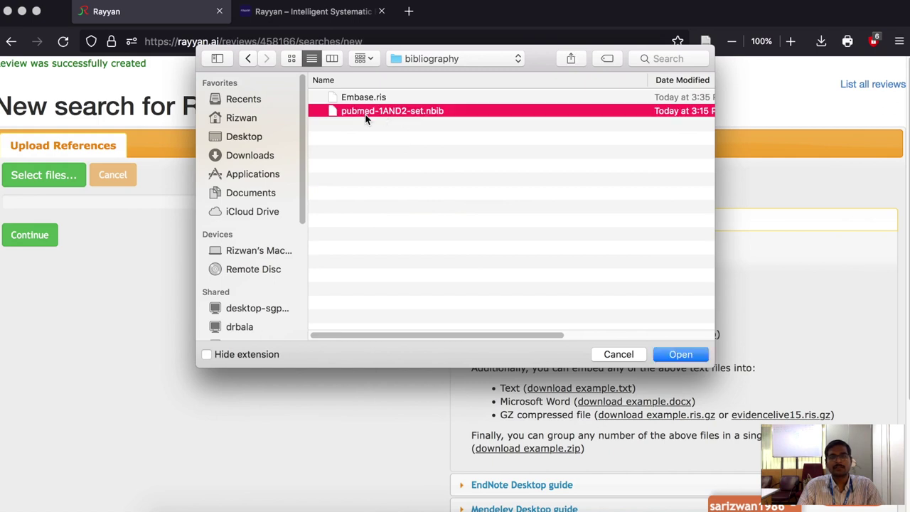
click(680, 354)
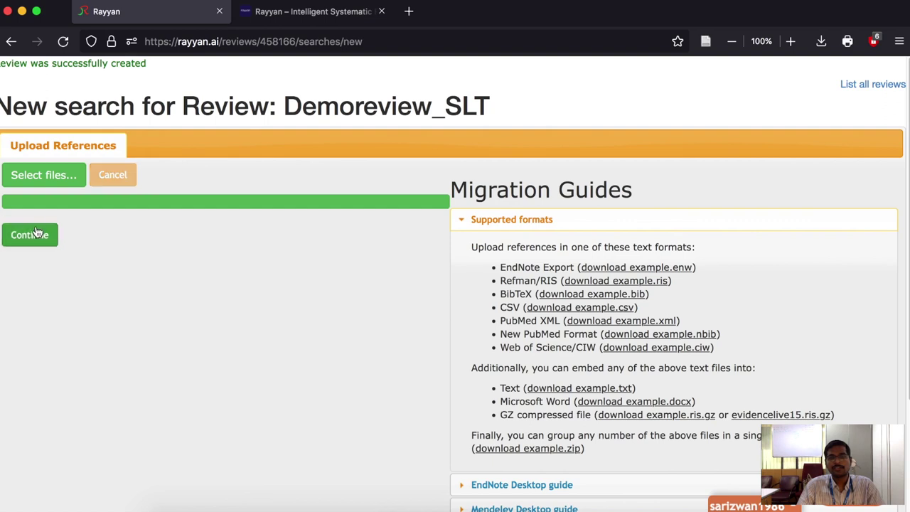
Upload Embase.ris as well and continue to the 70 imported articles.
click(41, 175)
click(368, 99)
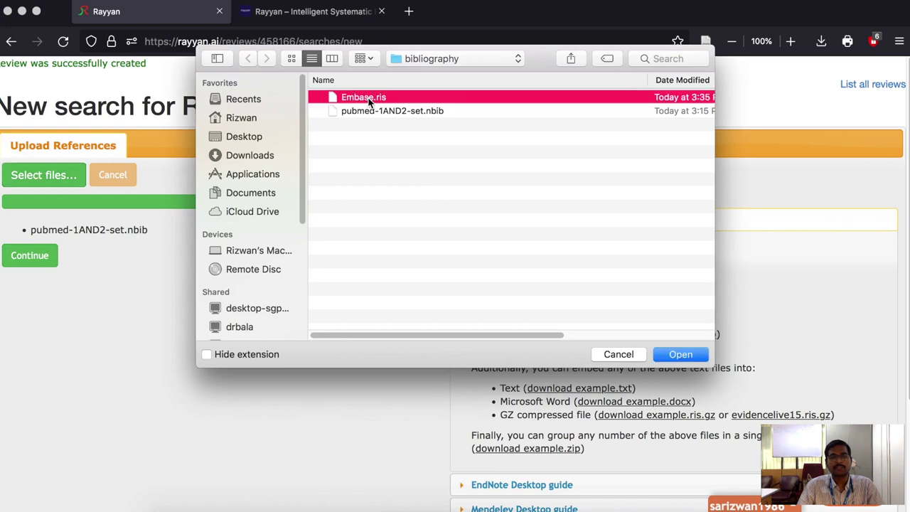
double_click(369, 100)
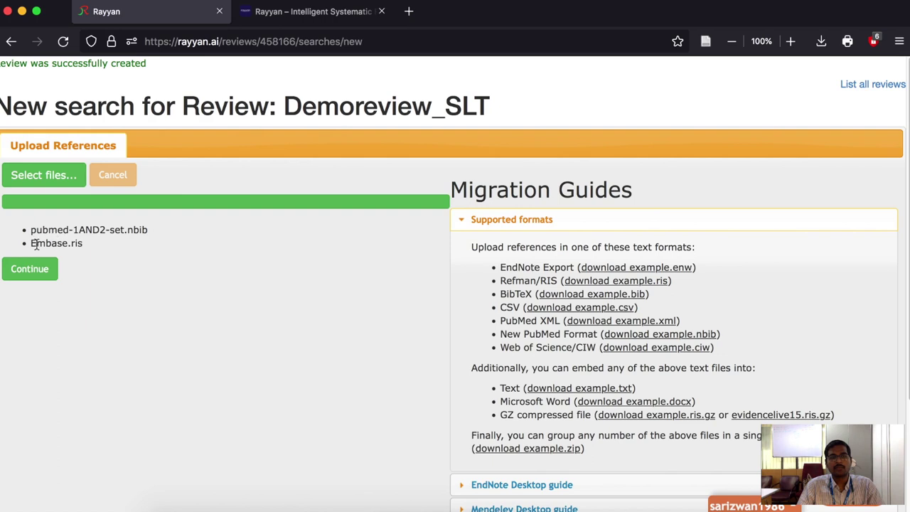
click(42, 273)
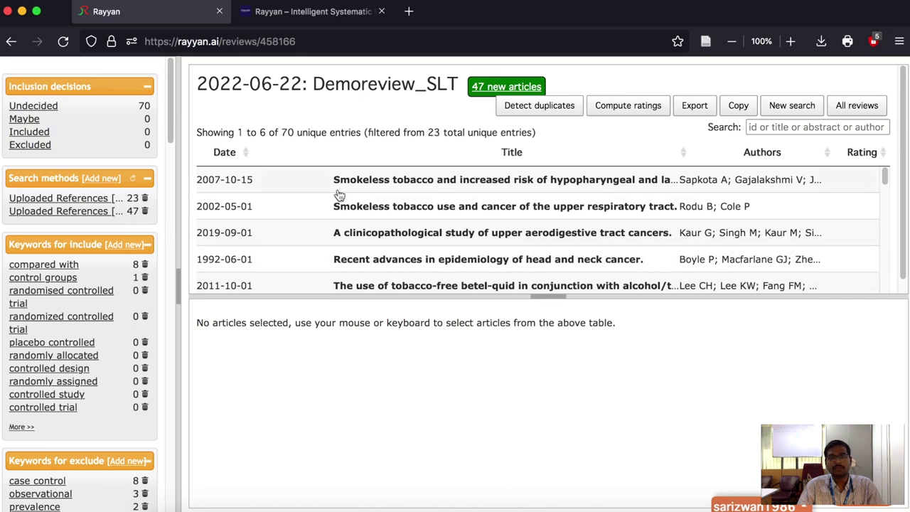
Scroll through the sidebar and the 70-entry article table.
scroll(116, 227, down, 15)
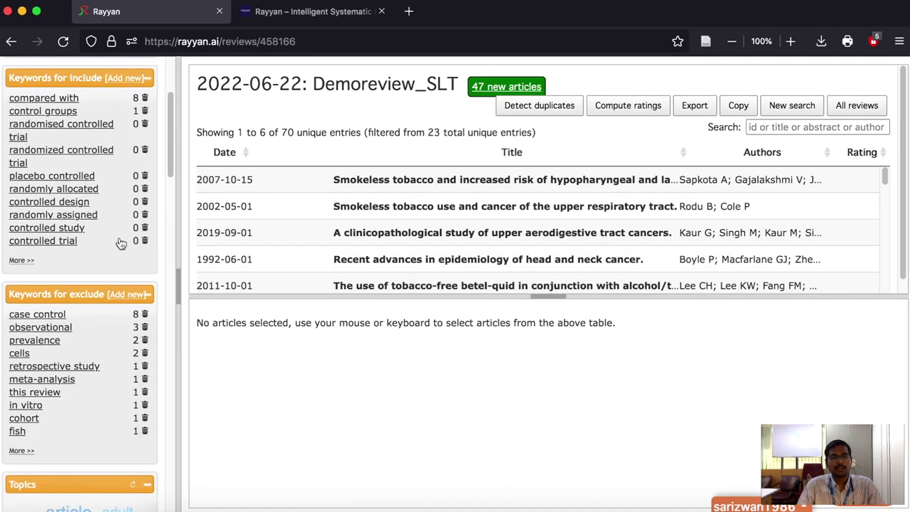
scroll(118, 241, down, 10)
scroll(120, 242, up, 12)
scroll(120, 241, up, 10)
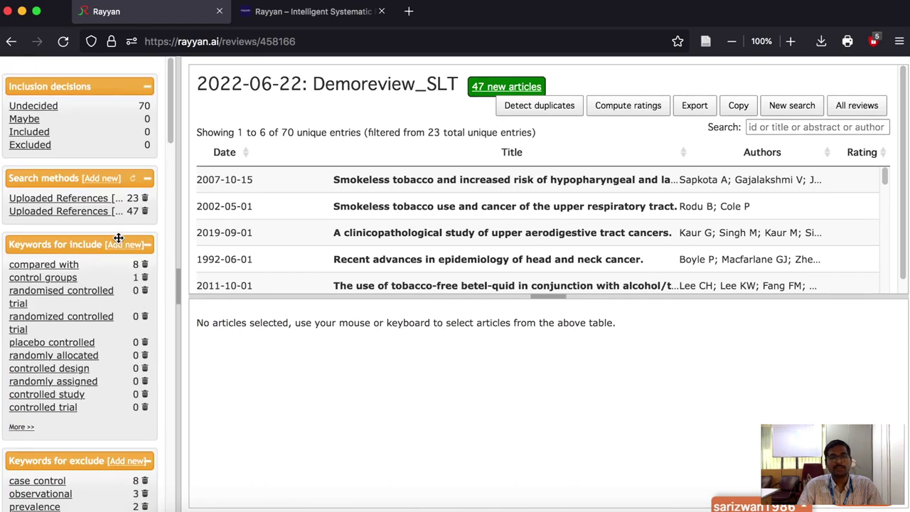
drag(798, 299, 803, 346)
scroll(565, 229, down, 3)
scroll(565, 229, down, 15)
scroll(687, 250, up, 8)
scroll(688, 250, down, 10)
scroll(688, 249, up, 9)
scroll(688, 249, up, 9)
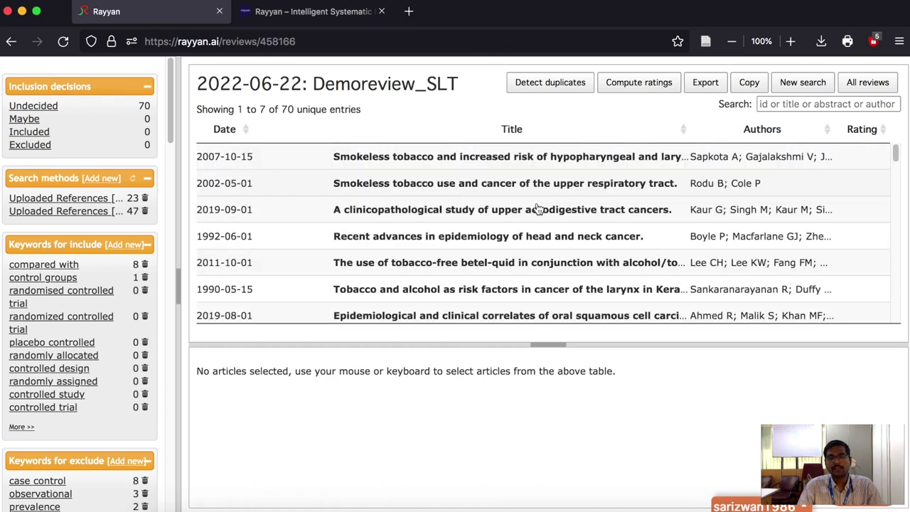
Open the 2007-10-15 article on smokeless tobacco and hypopharyngeal and laryngeal cancer.
click(575, 156)
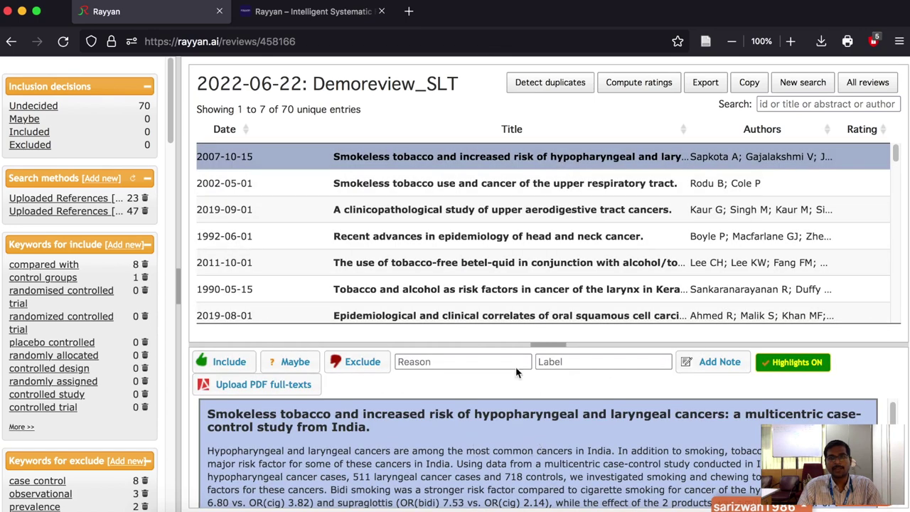
drag(518, 346, 469, 303)
scroll(567, 386, down, 6)
scroll(566, 409, up, 1)
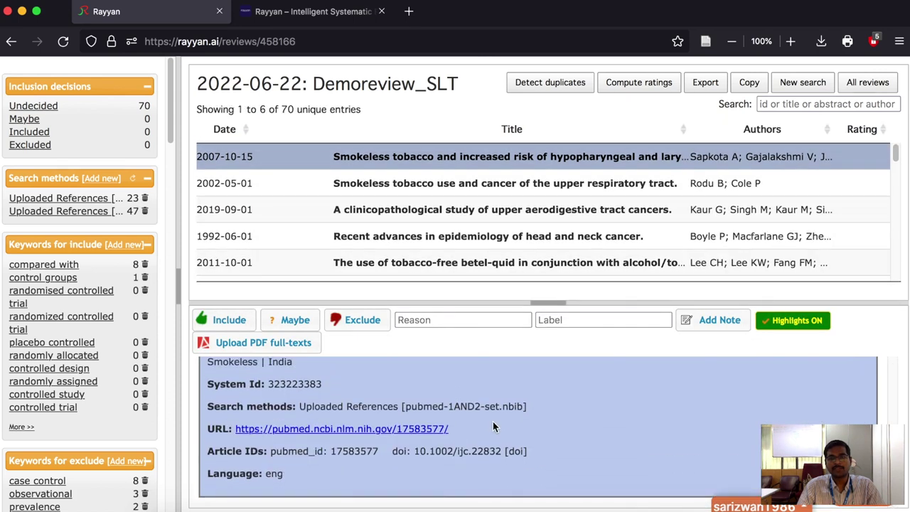
scroll(533, 427, up, 6)
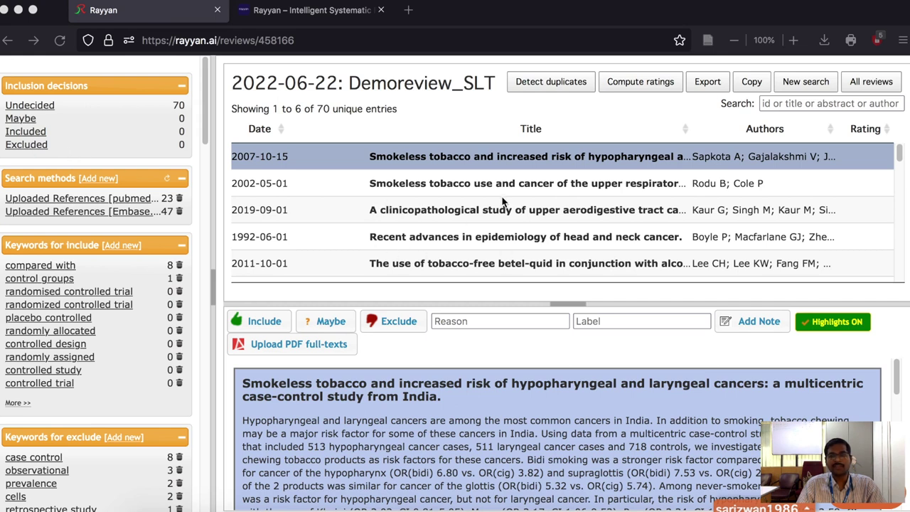
click(203, 137)
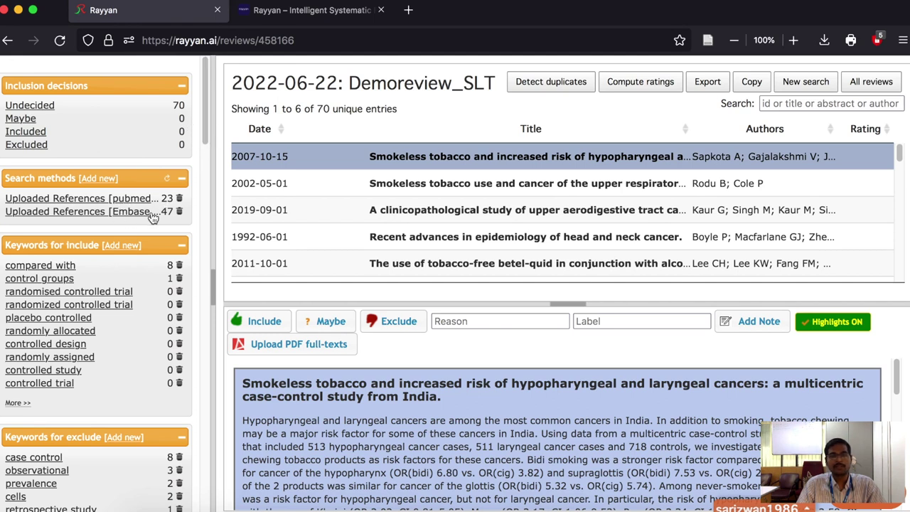
drag(203, 130, 200, 147)
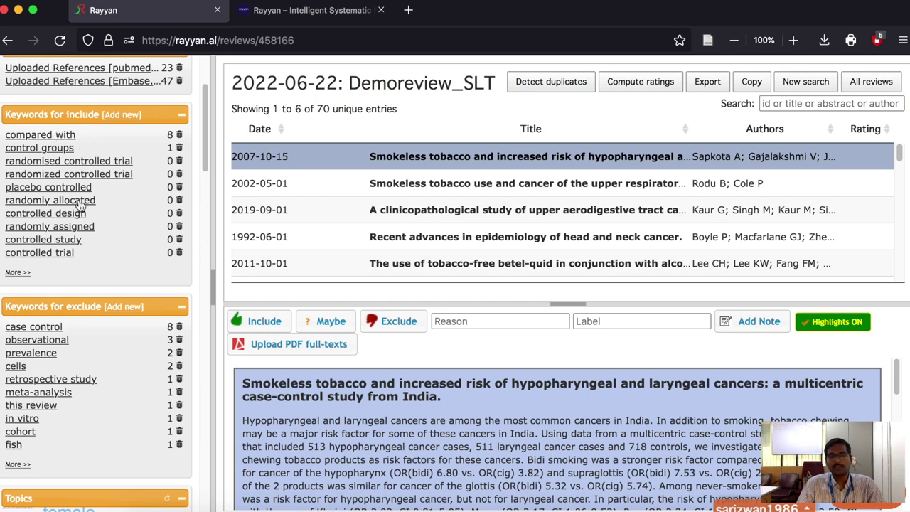
scroll(78, 341, down, 2)
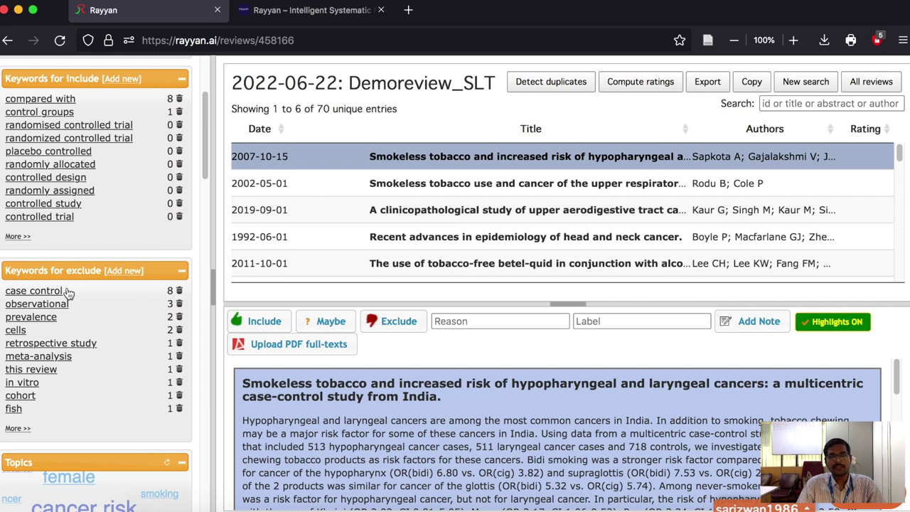
scroll(69, 291, down, 1)
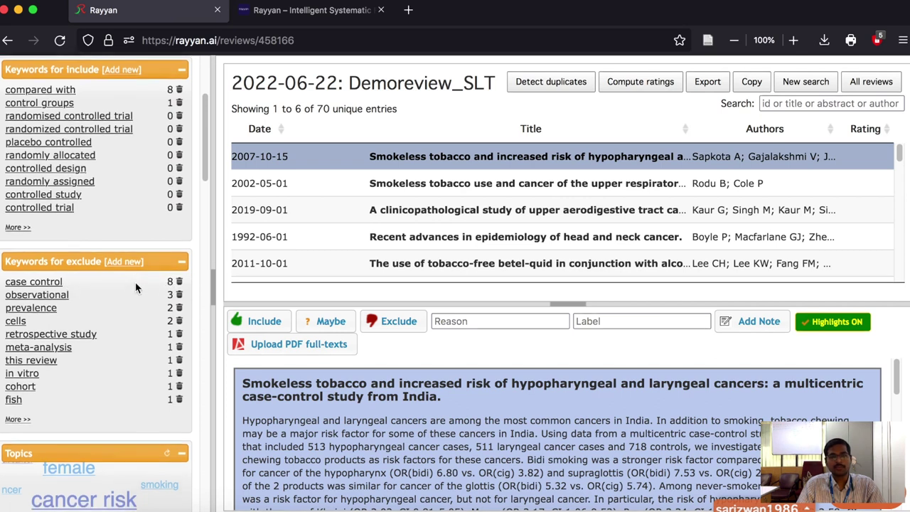
drag(206, 176, 201, 244)
click(198, 302)
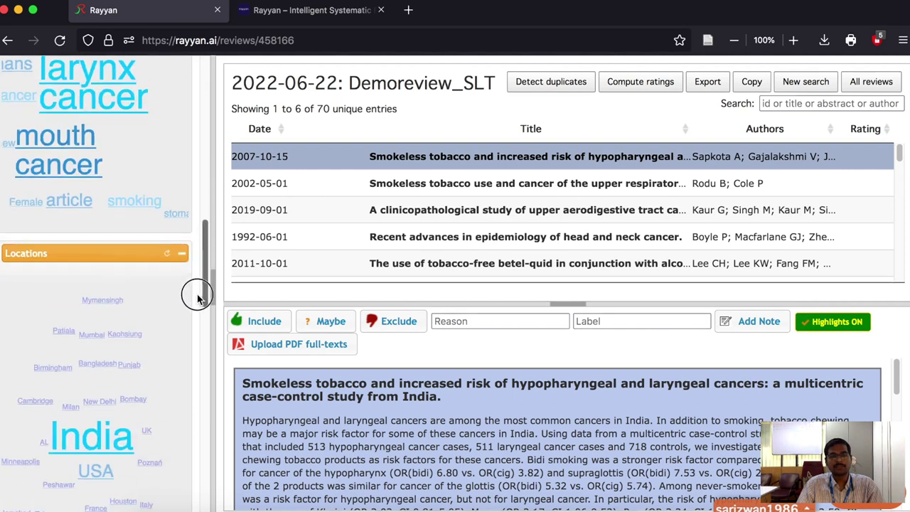
drag(205, 280, 197, 323)
drag(195, 348, 196, 349)
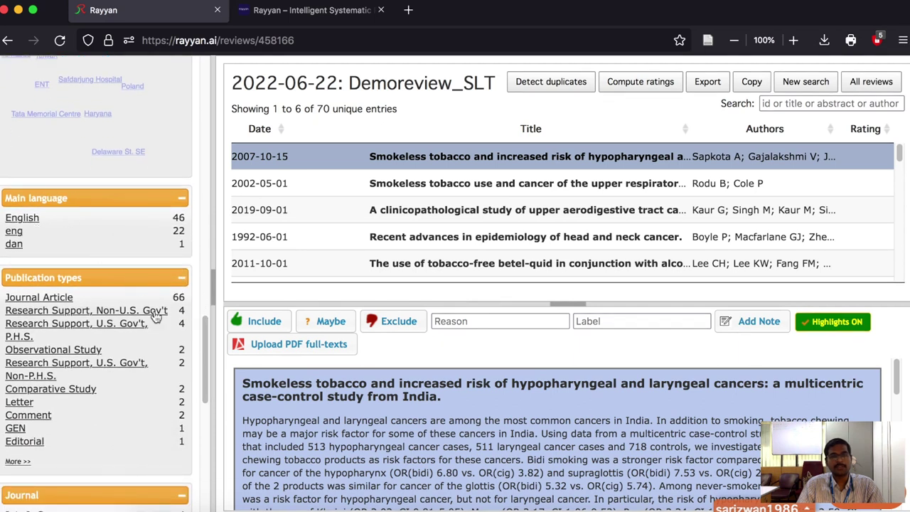
drag(208, 364, 213, 423)
scroll(213, 423, down, 3)
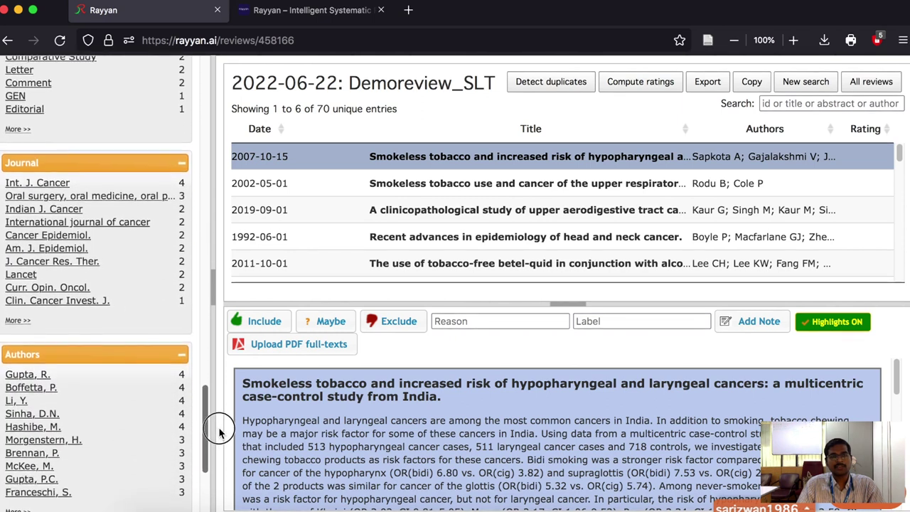
drag(209, 419, 227, 66)
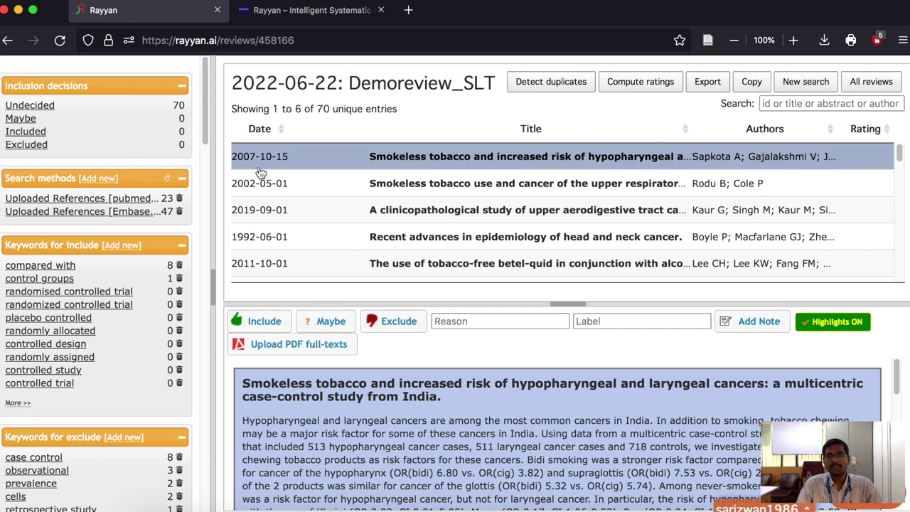
Open the second article, Smokeless tobacco use and cancer of the upper respiratory tract, and check its exclusion reasons.
scroll(297, 204, down, 1)
scroll(296, 203, down, 3)
scroll(298, 203, up, 4)
click(400, 184)
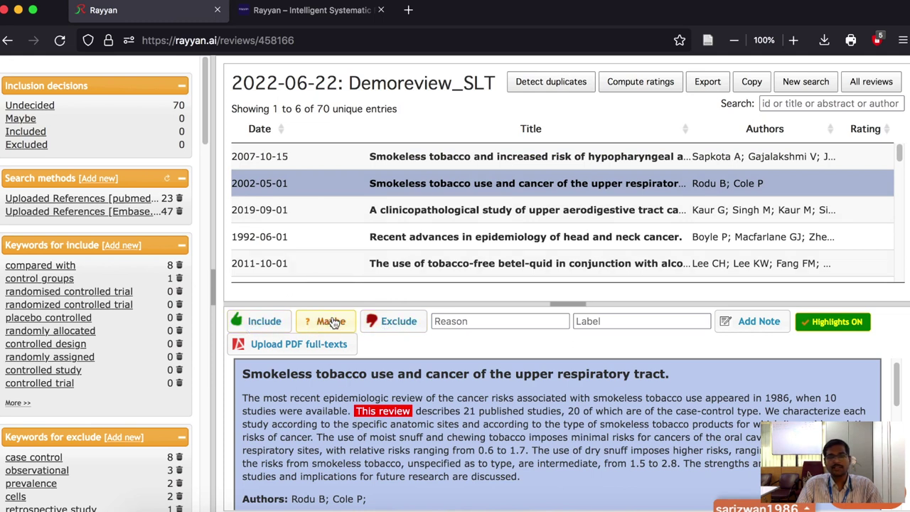
click(517, 321)
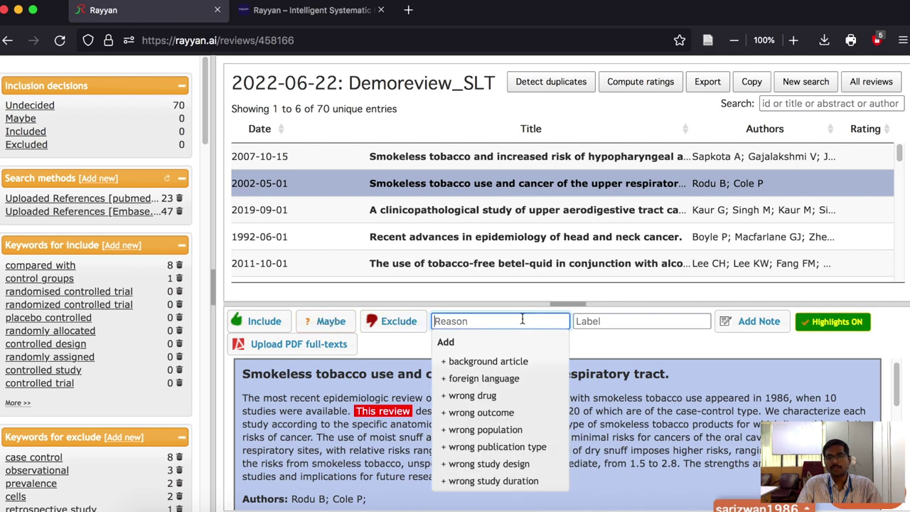
click(583, 320)
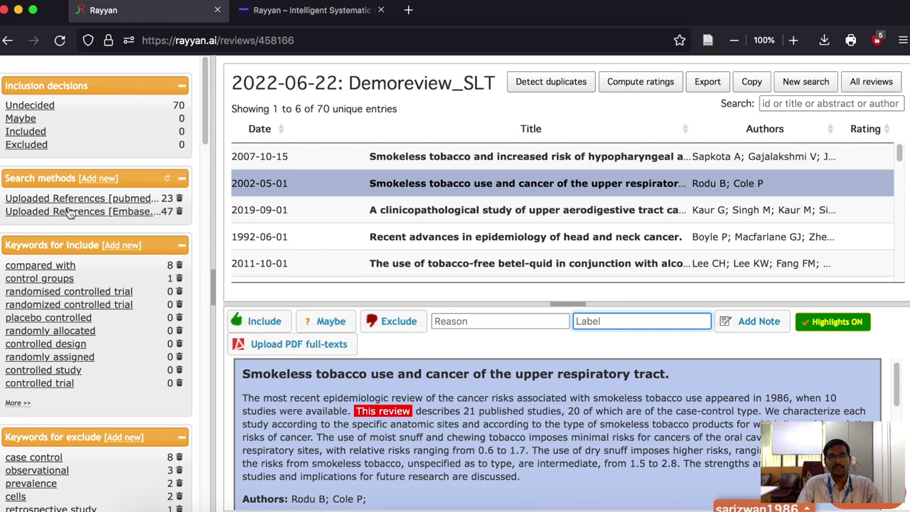
Switch keyword highlighting off in the abstract.
scroll(57, 288, down, 3)
scroll(57, 287, down, 1)
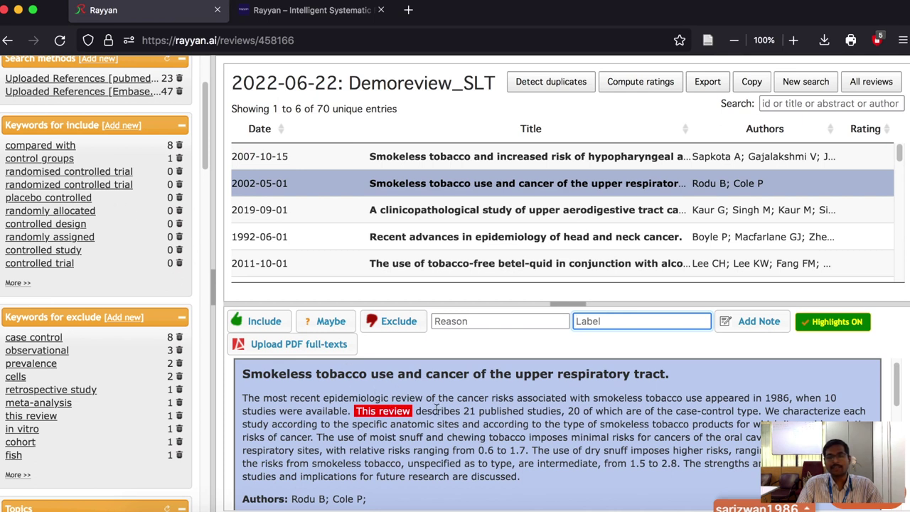
click(844, 323)
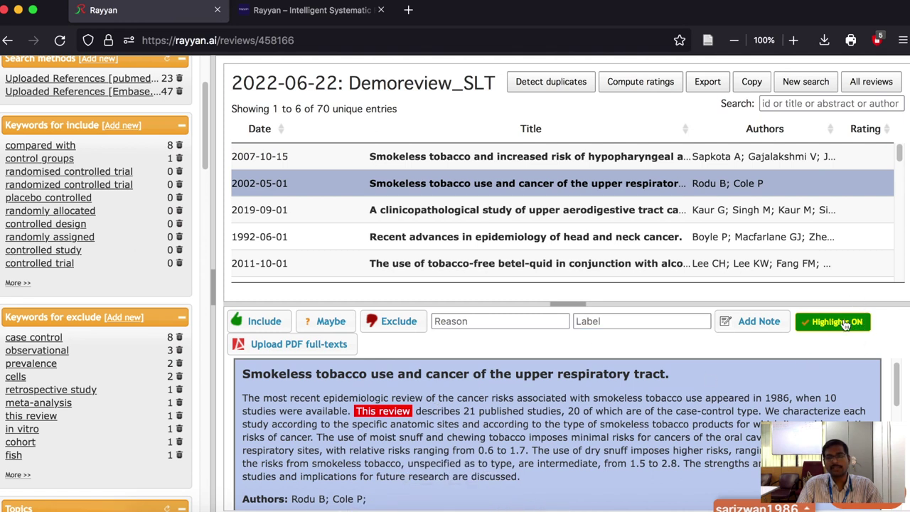
click(842, 327)
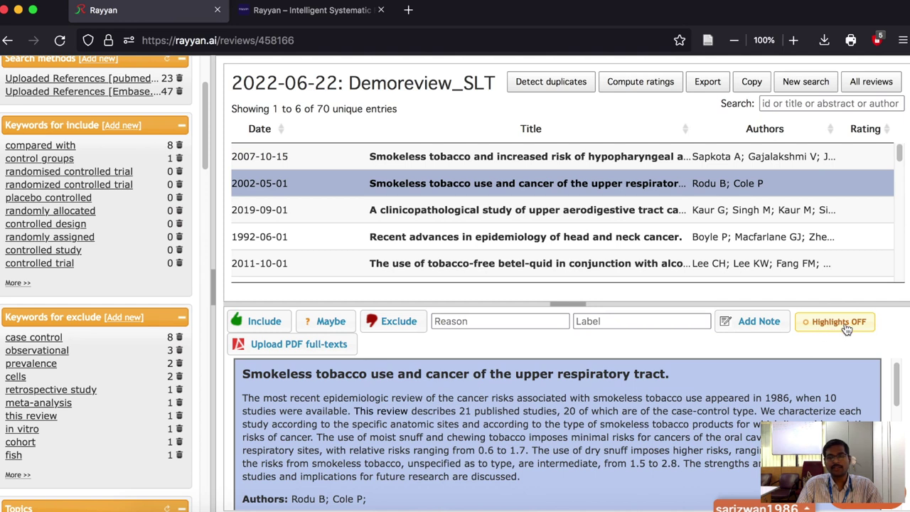
Turn keyword highlighting back on and filter to unresolved possible duplicates.
click(823, 330)
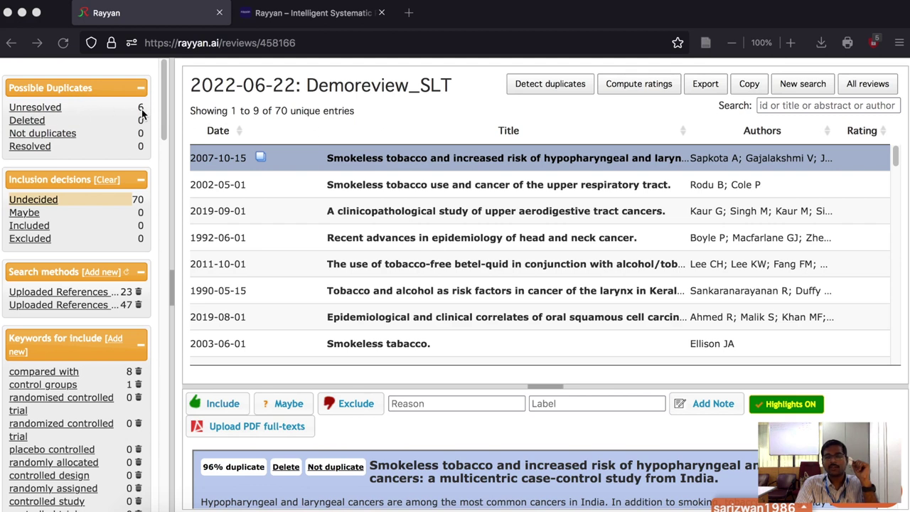
click(46, 110)
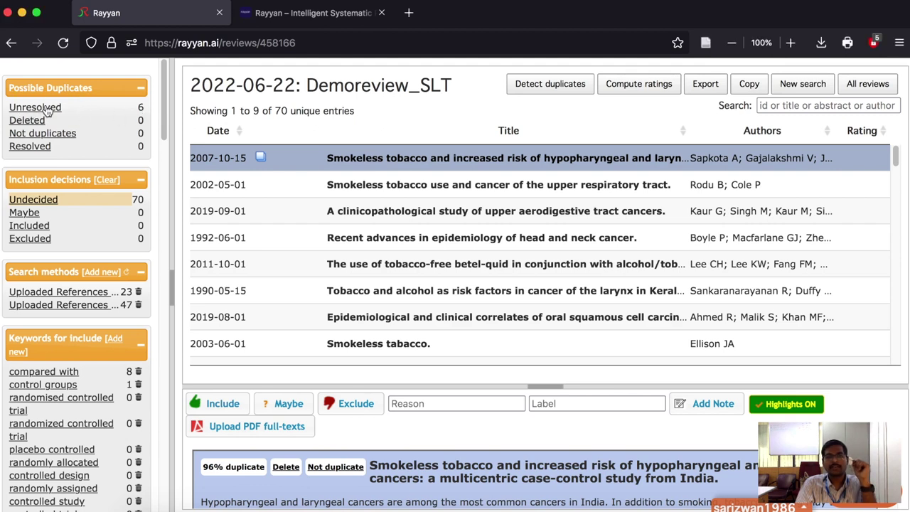
click(47, 109)
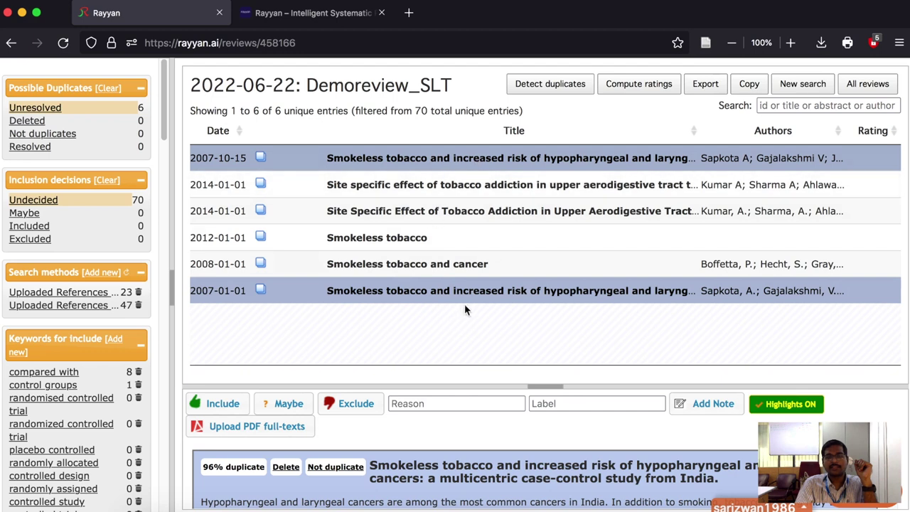
Open the duplicate comparison for the 2007 hypopharyngeal cancer study (96% match).
drag(535, 391, 540, 316)
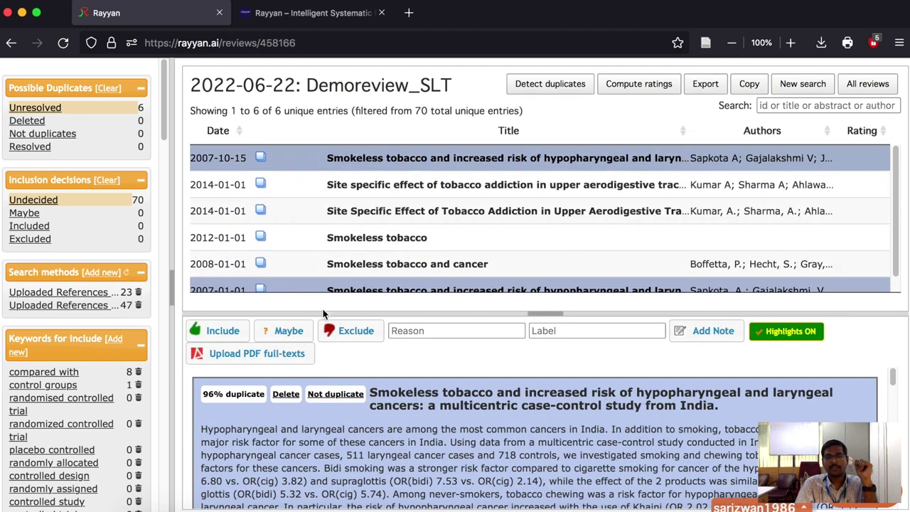
click(382, 159)
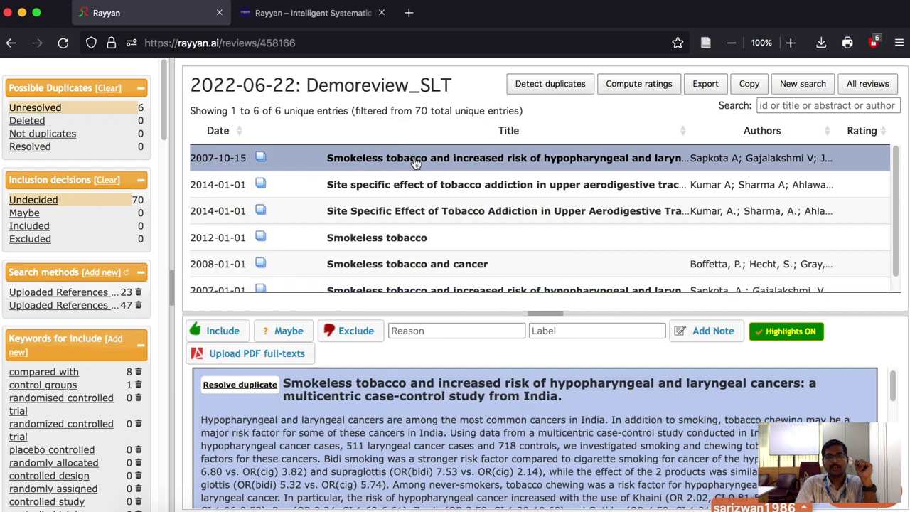
click(257, 387)
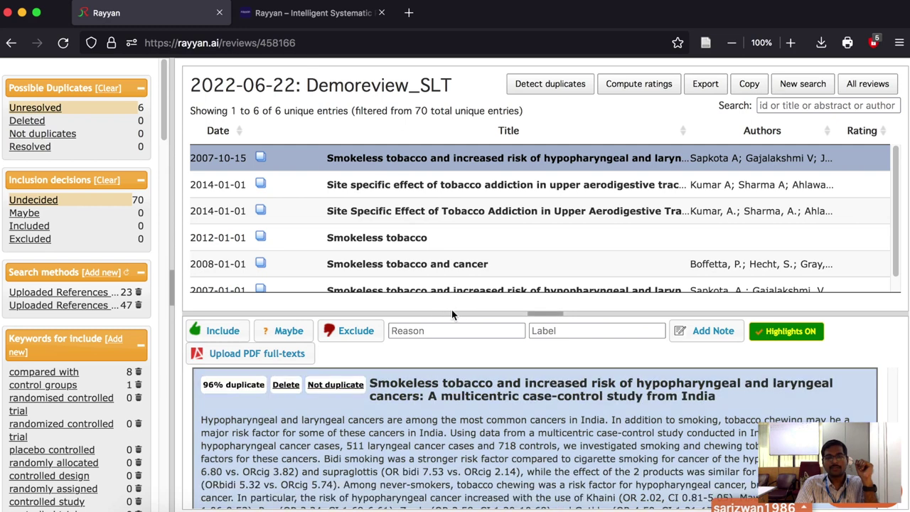
drag(451, 316, 435, 216)
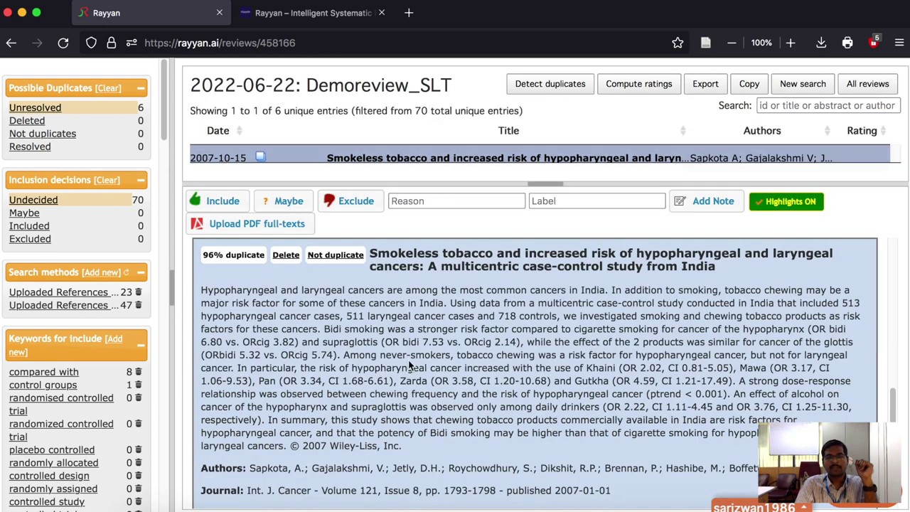
scroll(408, 361, down, 2)
scroll(408, 361, up, 1)
Compare the journal fields: Int. J. Cancer Volume 121 versus International journal of cancer.
drag(373, 253, 718, 267)
scroll(423, 440, down, 2)
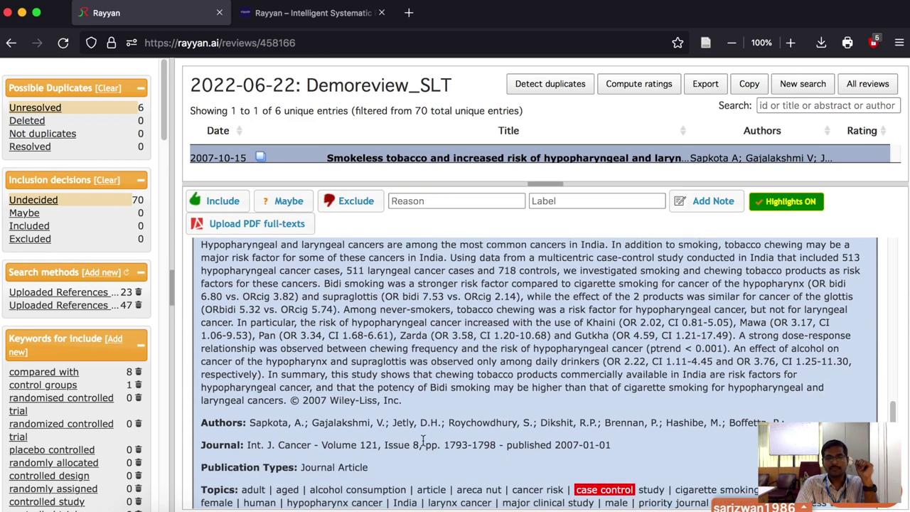
scroll(329, 452, down, 1)
drag(244, 419, 382, 421)
scroll(380, 442, down, 3)
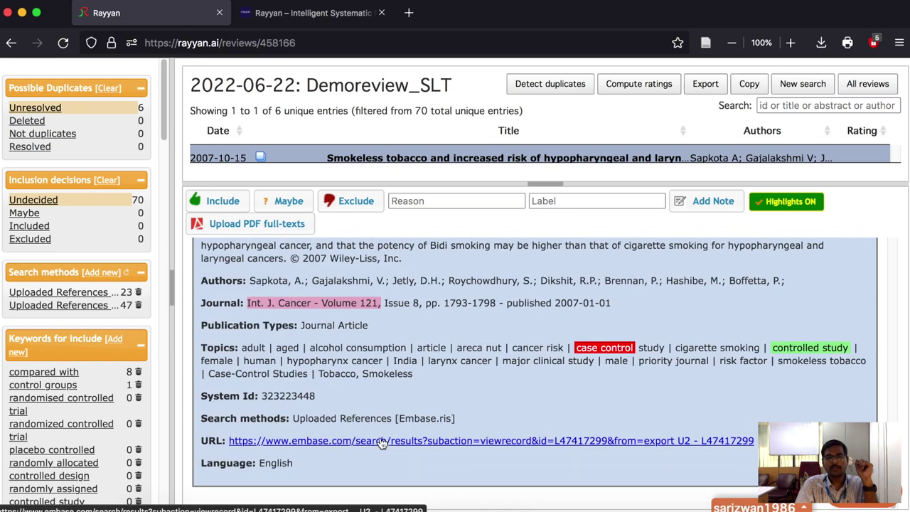
scroll(487, 481, down, 5)
scroll(488, 481, up, 15)
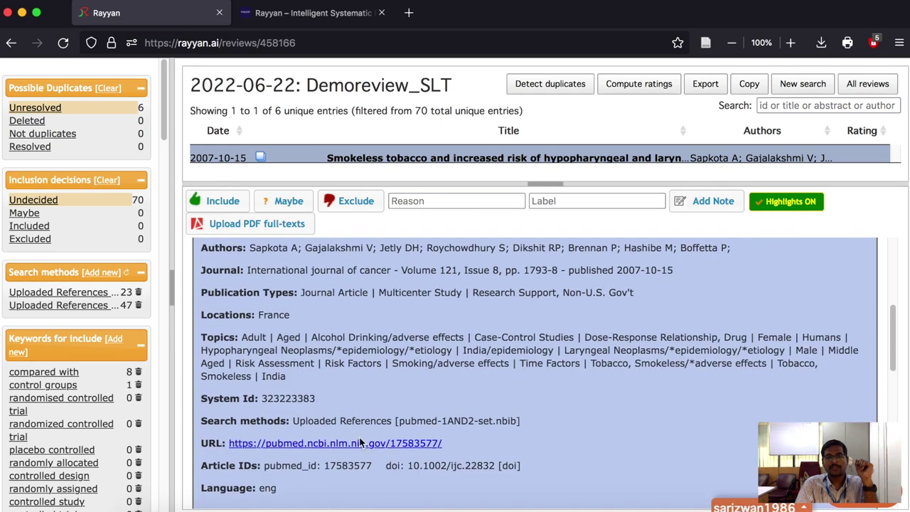
scroll(329, 384, up, 2)
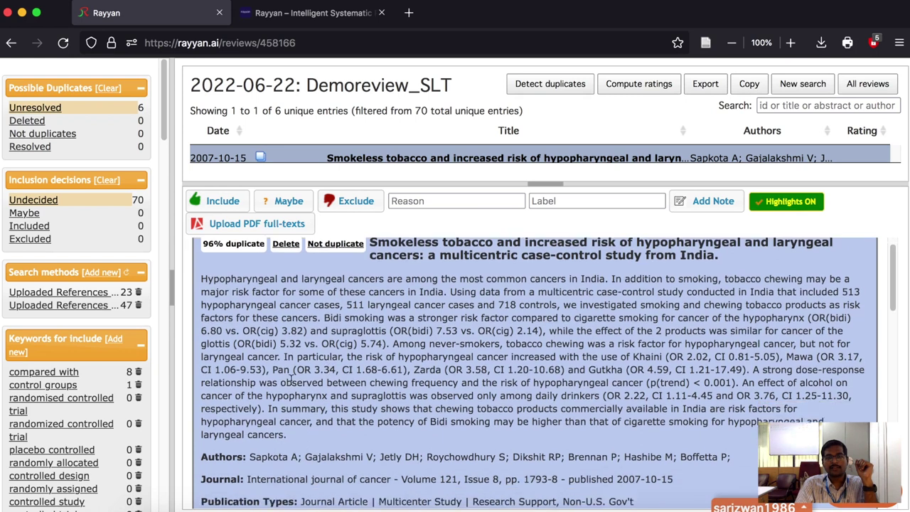
scroll(285, 424, down, 3)
drag(249, 408, 392, 406)
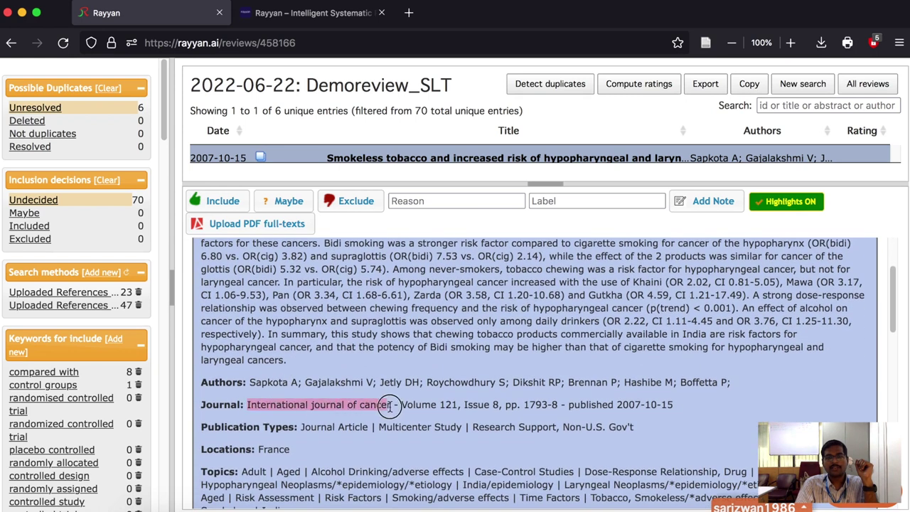
click(455, 404)
scroll(441, 405, up, 3)
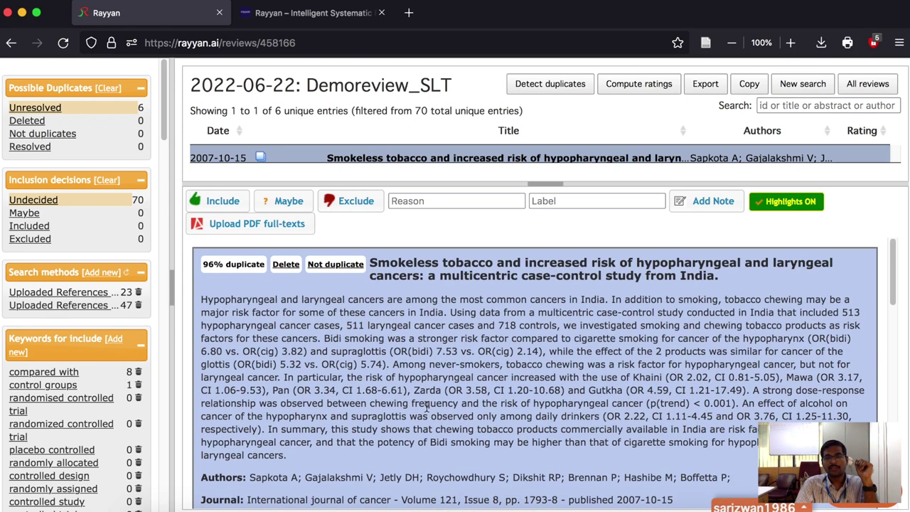
scroll(426, 327, down, 15)
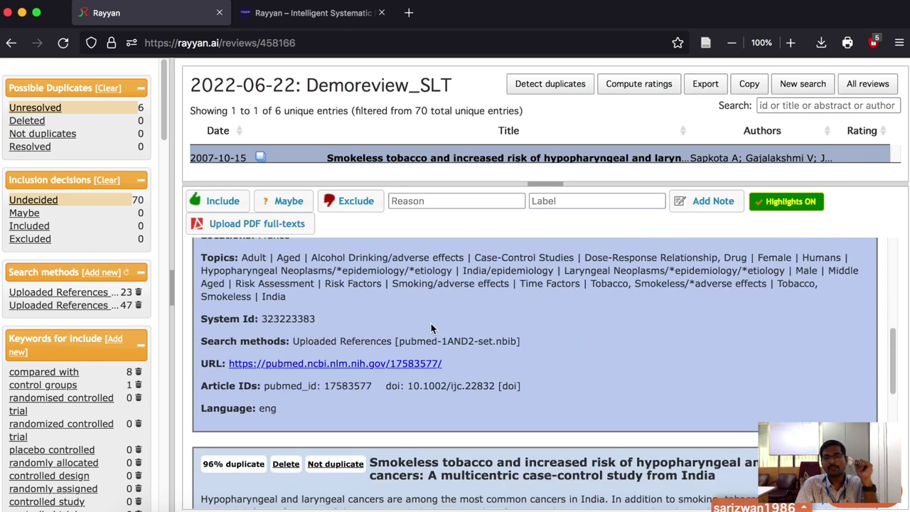
scroll(445, 374, down, 15)
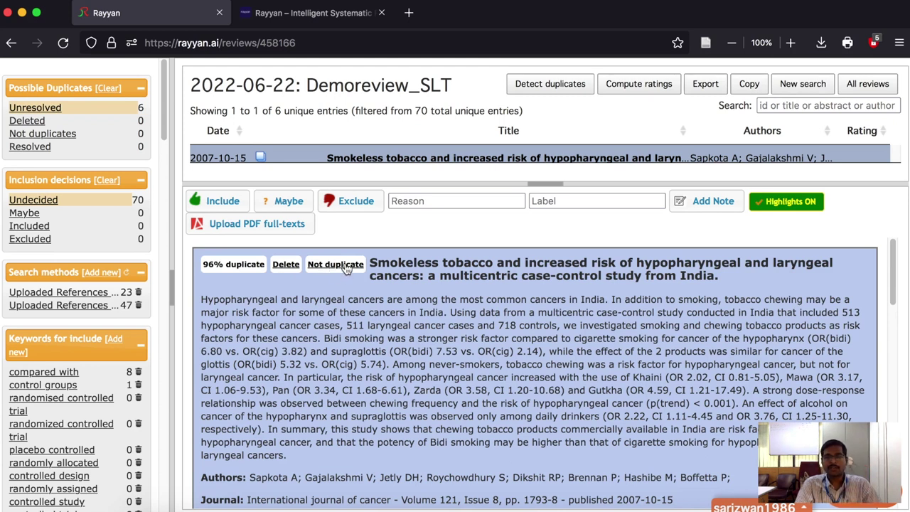
click(286, 269)
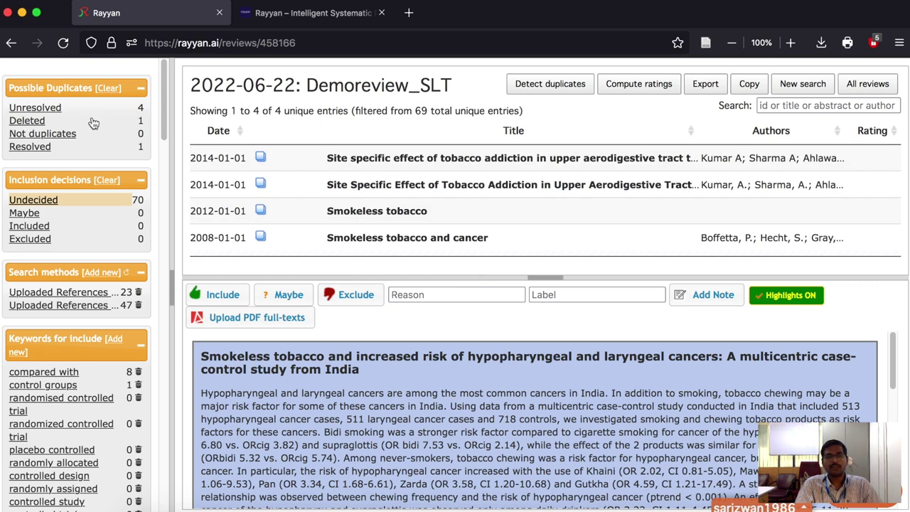
click(476, 158)
click(228, 352)
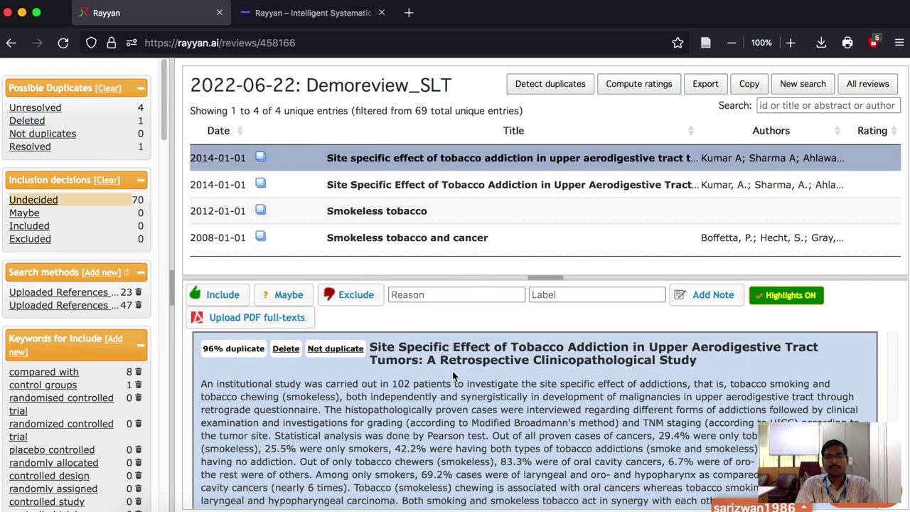
scroll(447, 376, up, 4)
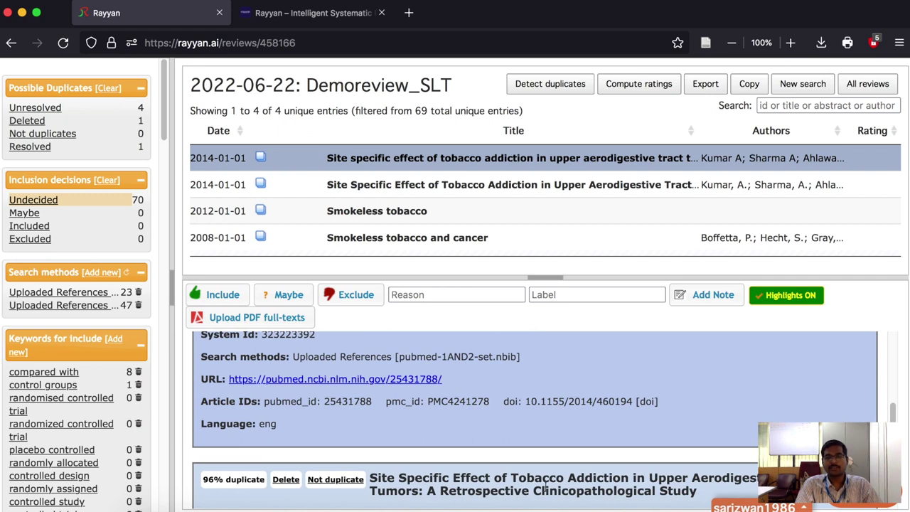
scroll(546, 489, down, 5)
scroll(497, 454, up, 2)
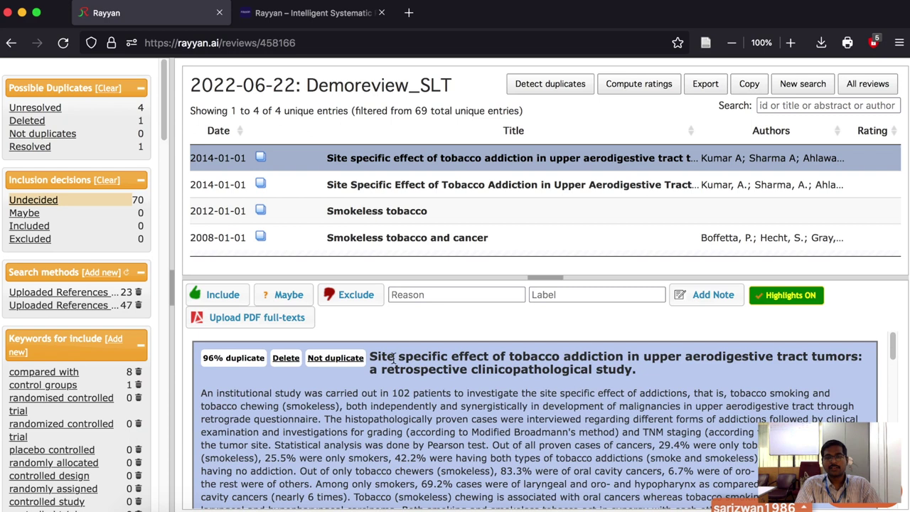
scroll(582, 394, down, 10)
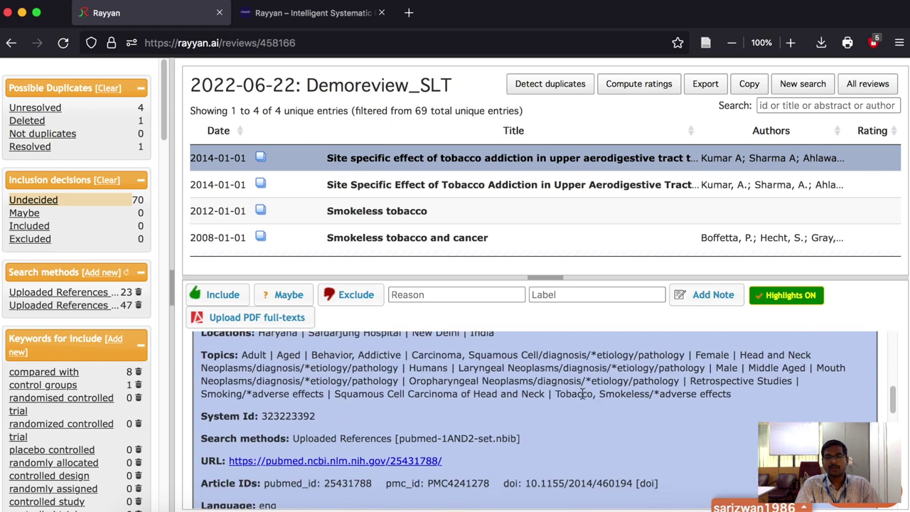
scroll(582, 398, up, 8)
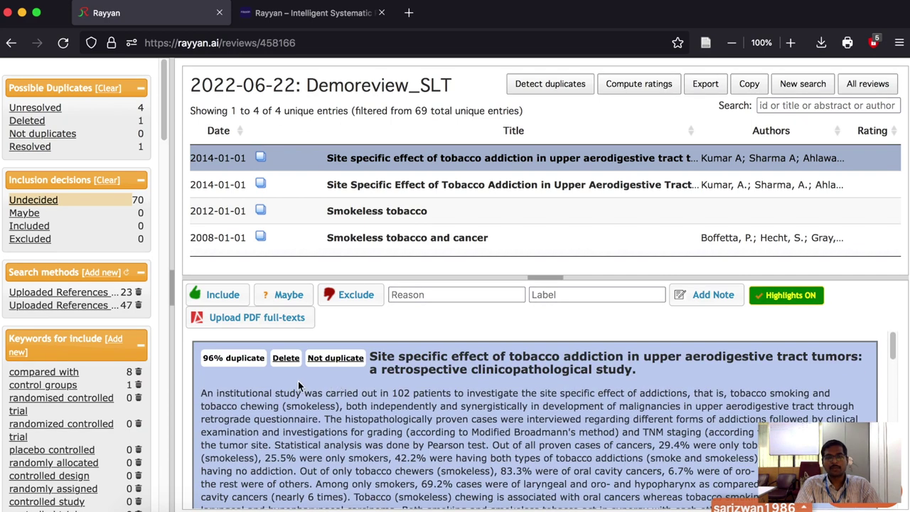
Delete the 96% duplicate copy and check the second tobacco-addiction record's duplicate.
click(285, 359)
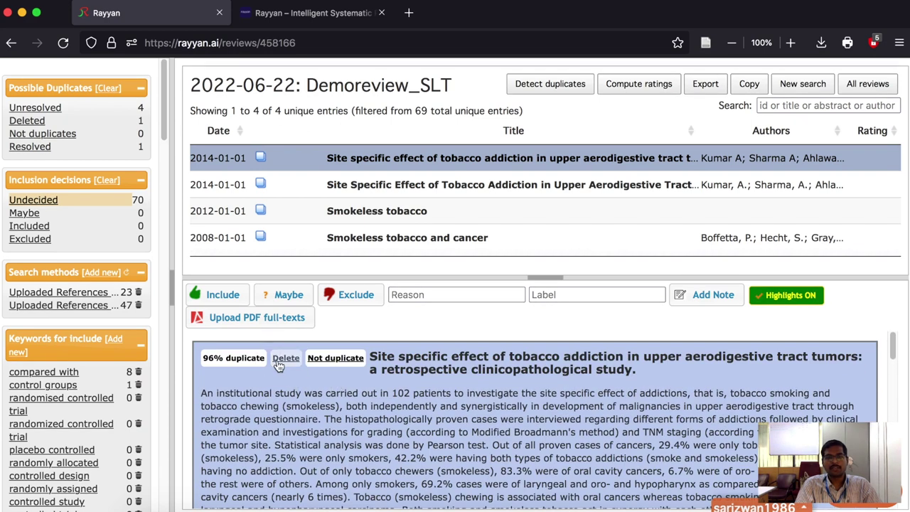
click(366, 187)
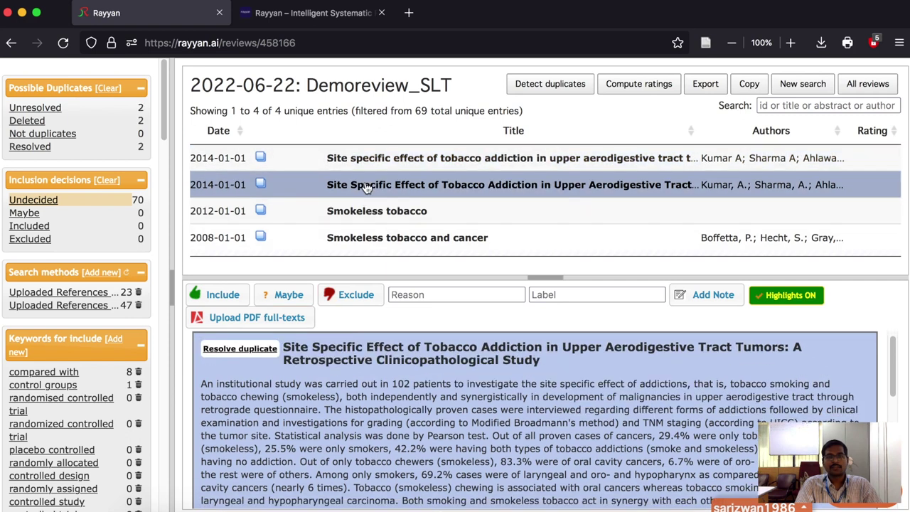
click(245, 350)
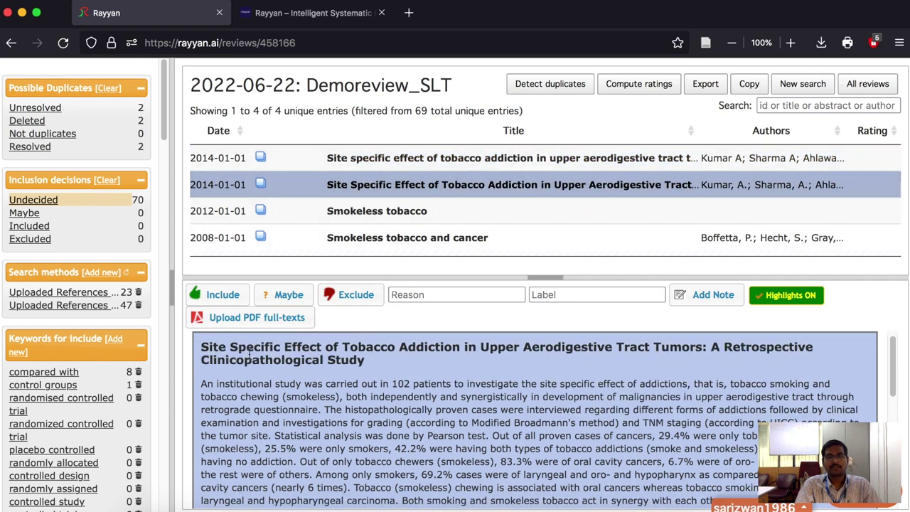
scroll(321, 376, down, 1)
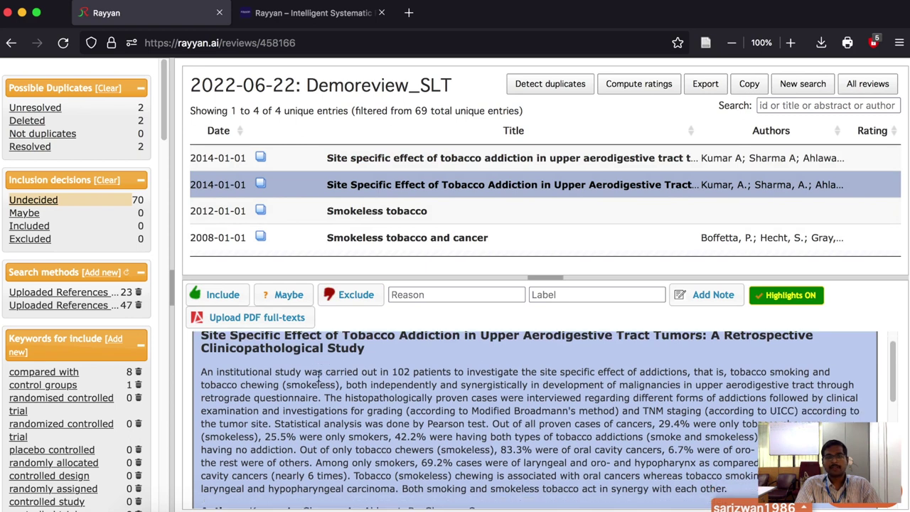
scroll(317, 378, down, 5)
scroll(288, 391, up, 6)
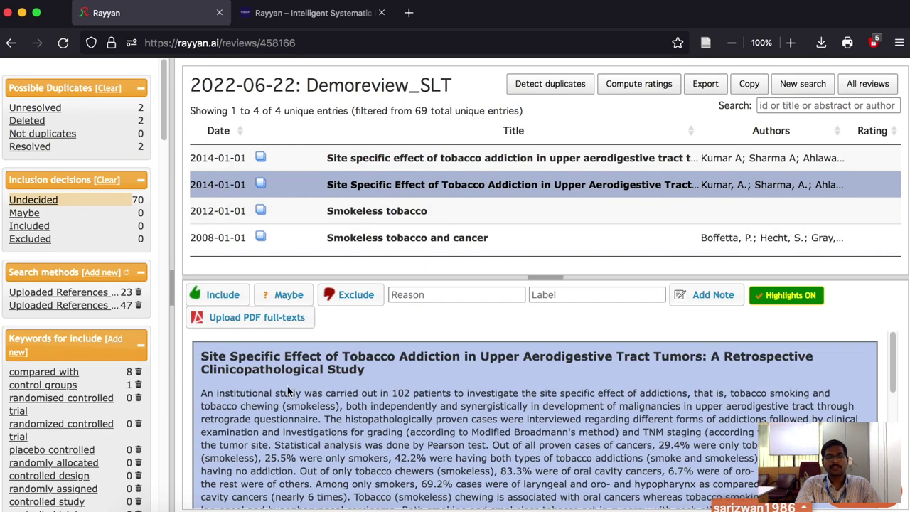
Mark Smokeless tobacco and Smokeless tobacco and cancer as not duplicates.
click(333, 210)
click(249, 355)
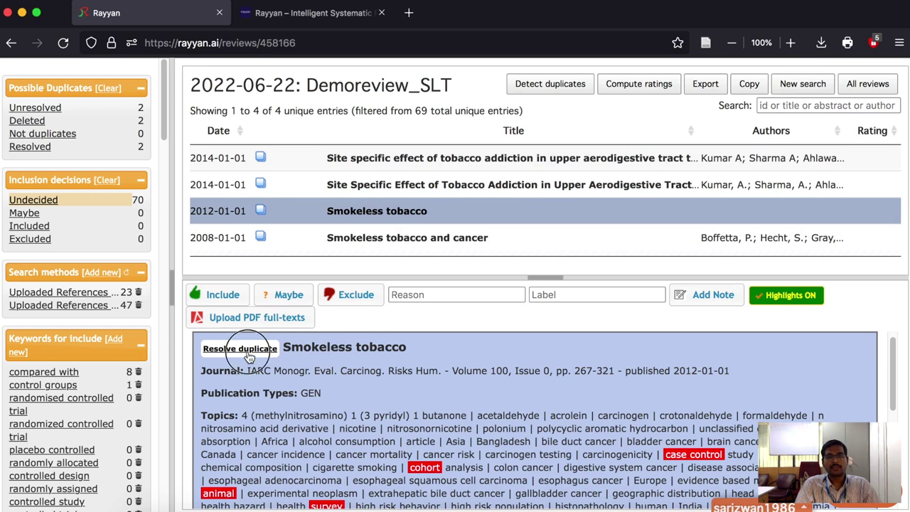
scroll(353, 394, down, 10)
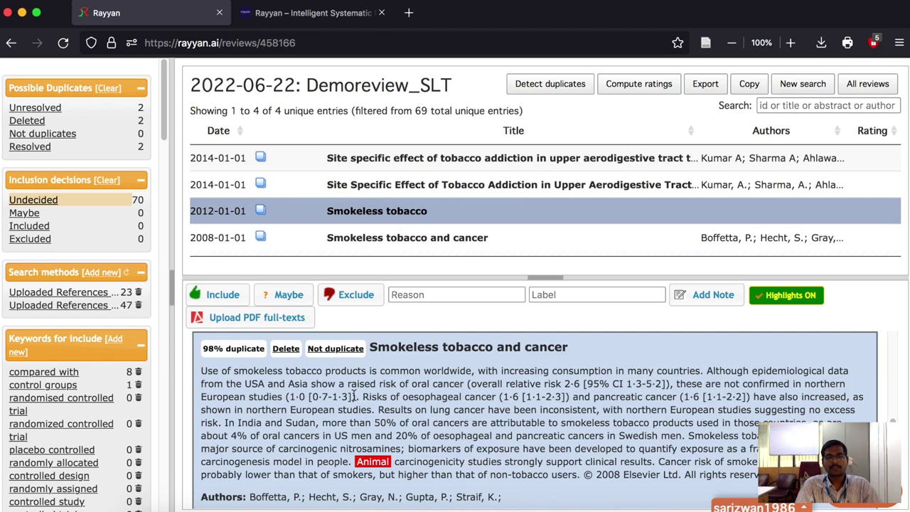
scroll(355, 394, down, 3)
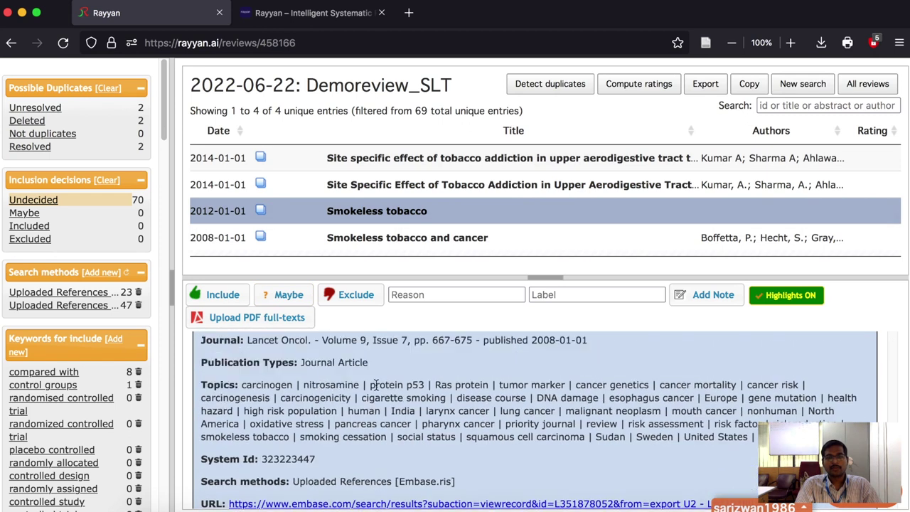
scroll(376, 390, up, 5)
scroll(376, 389, up, 5)
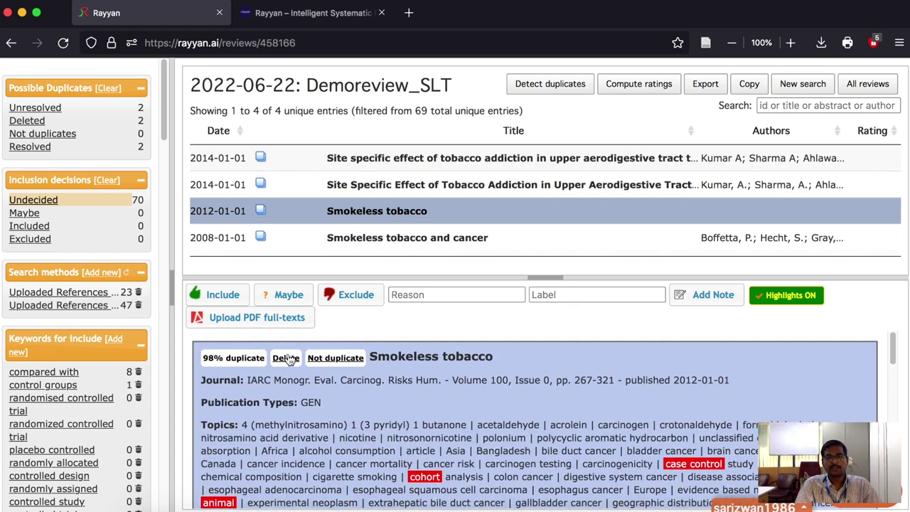
click(315, 364)
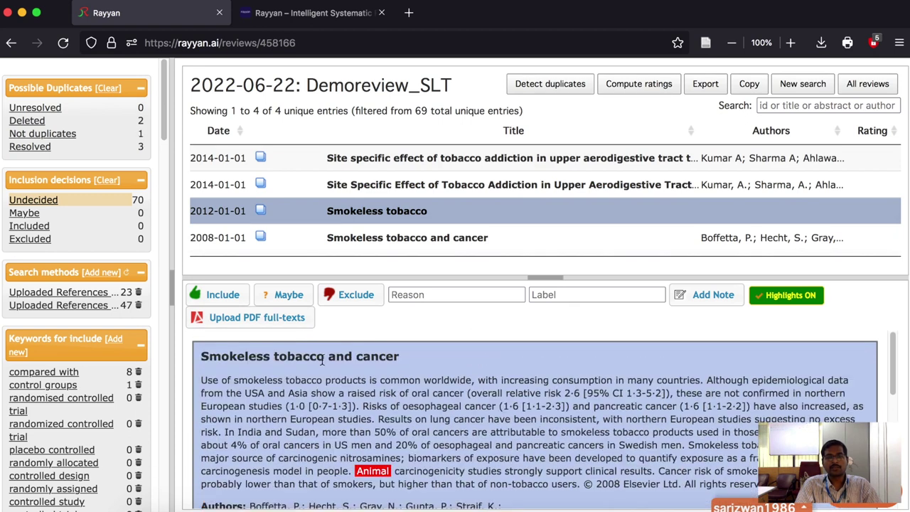
click(395, 239)
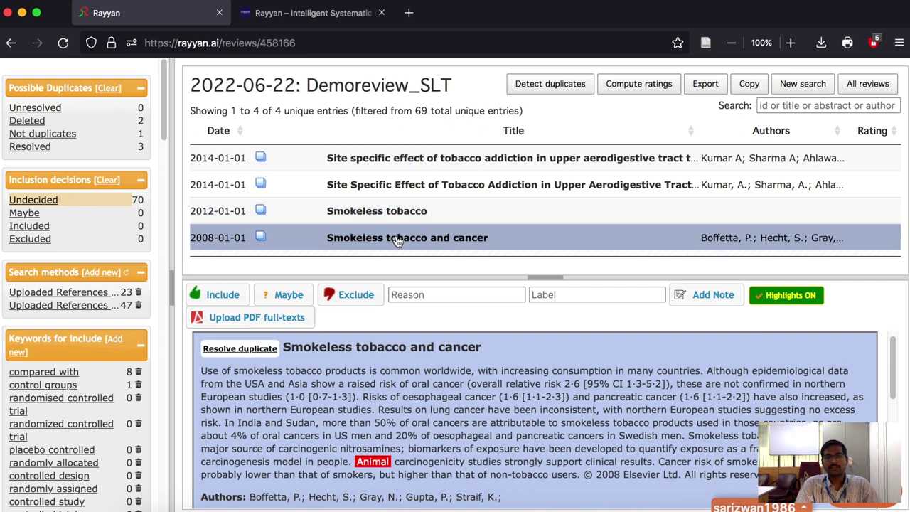
click(249, 350)
scroll(250, 353, down, 5)
scroll(357, 443, up, 5)
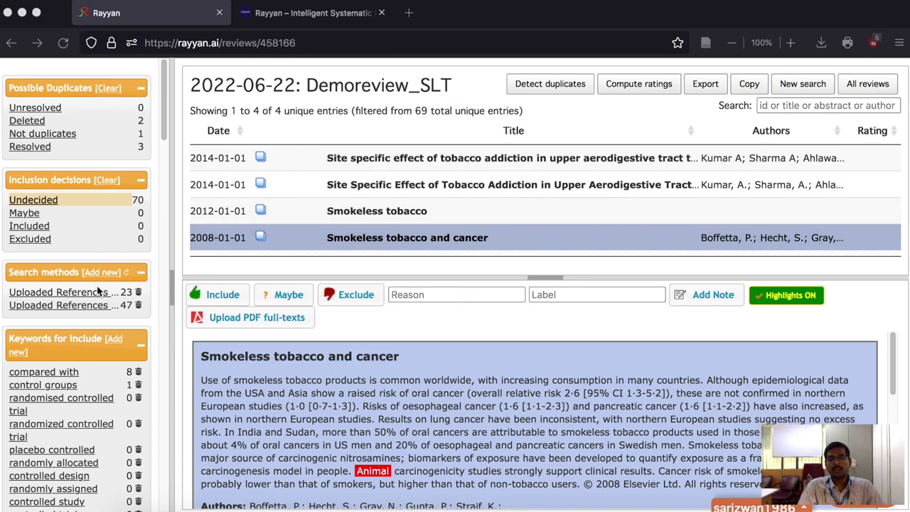
drag(162, 134, 163, 163)
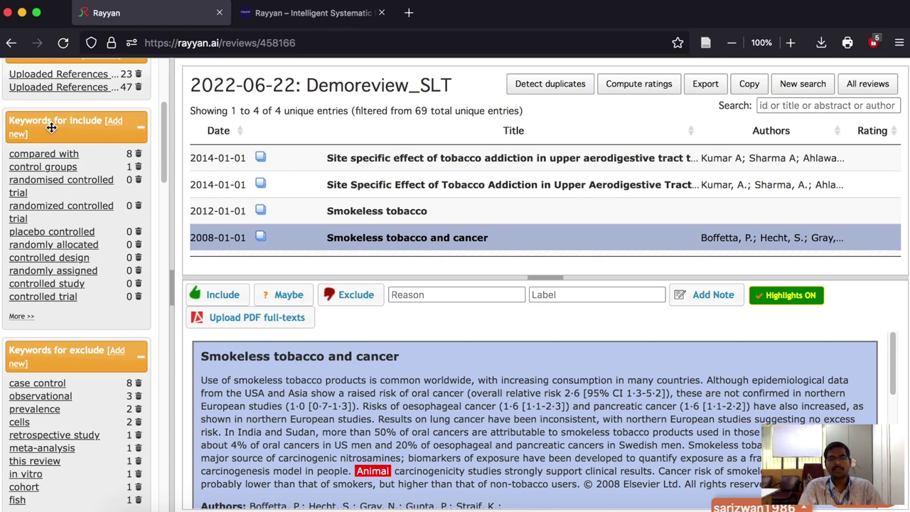
scroll(74, 276, down, 3)
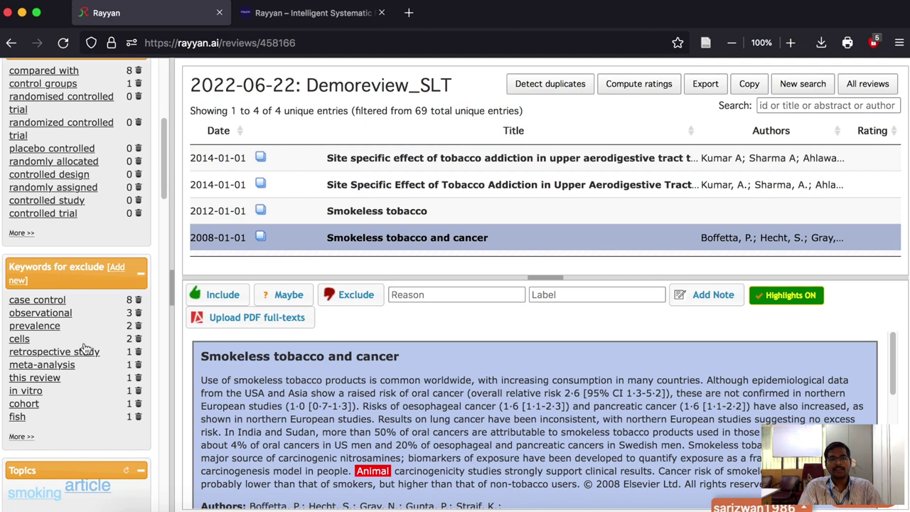
drag(162, 187, 163, 176)
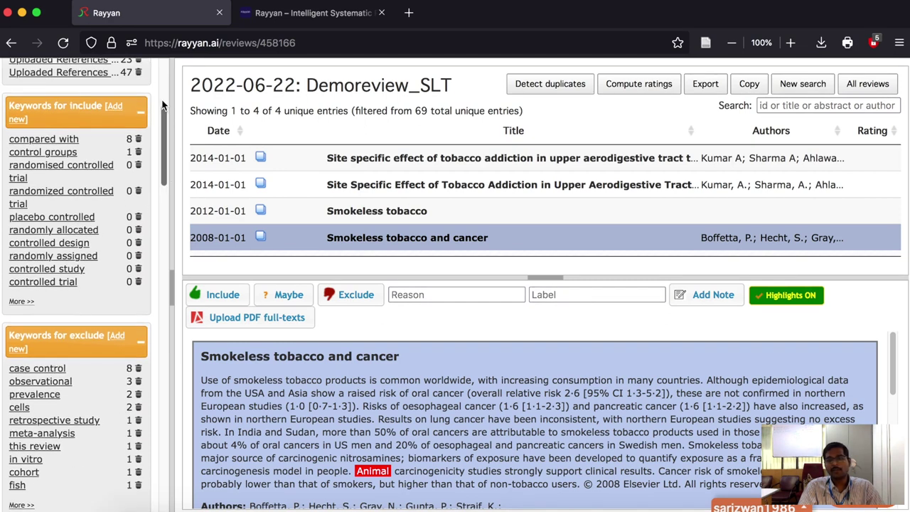
Delete exclude keywords case control, observational, prevalence and cells.
click(137, 370)
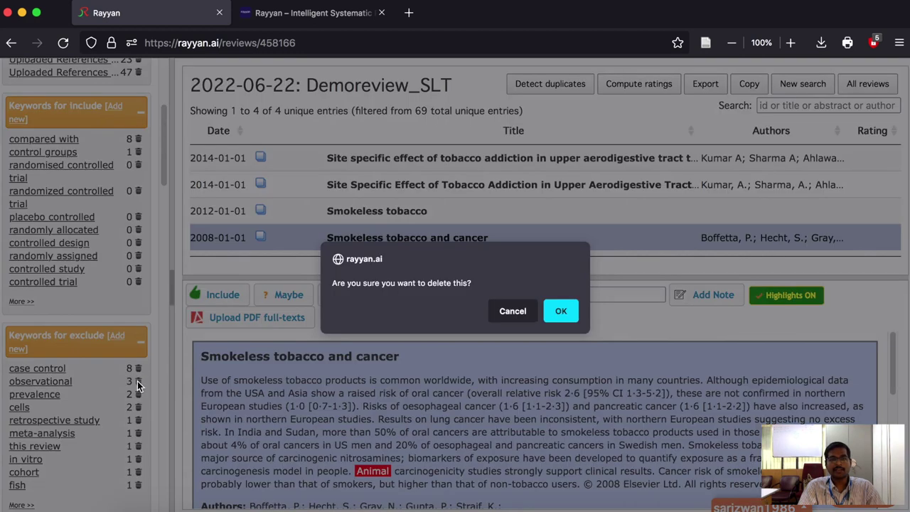
click(558, 312)
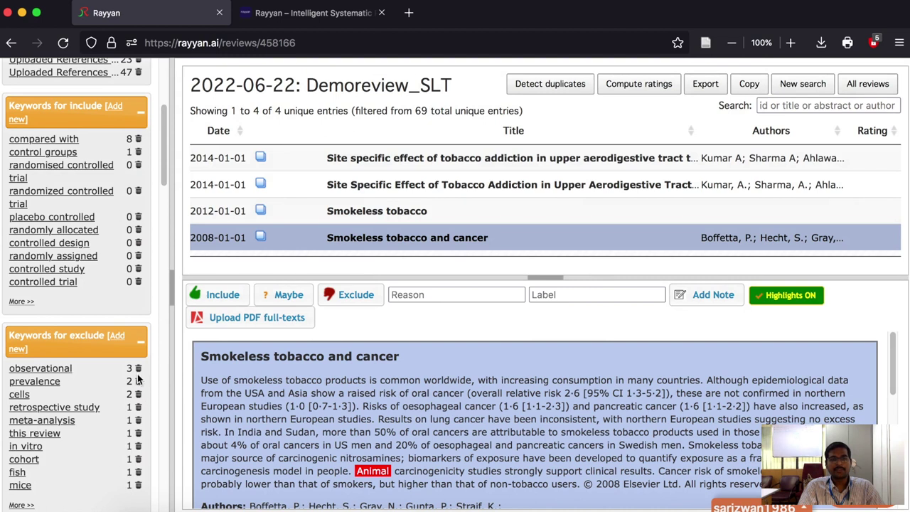
click(138, 379)
click(563, 325)
click(138, 367)
click(559, 329)
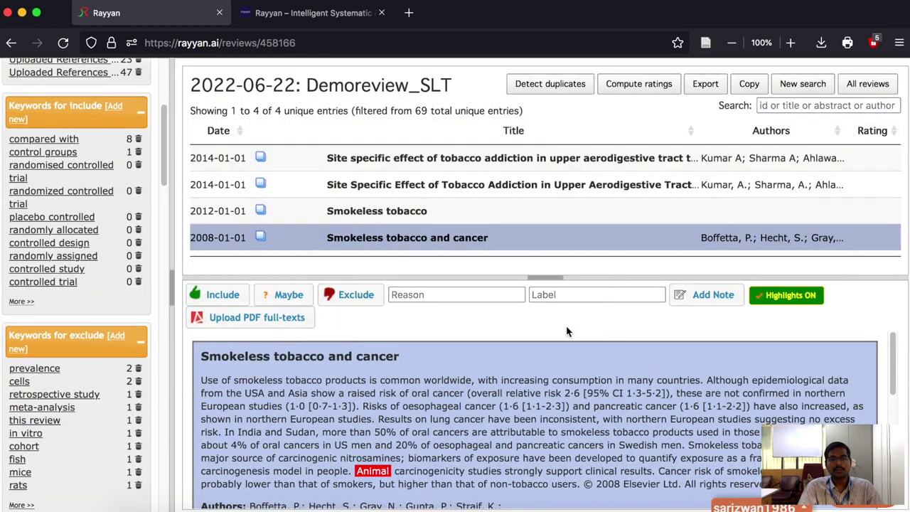
click(138, 369)
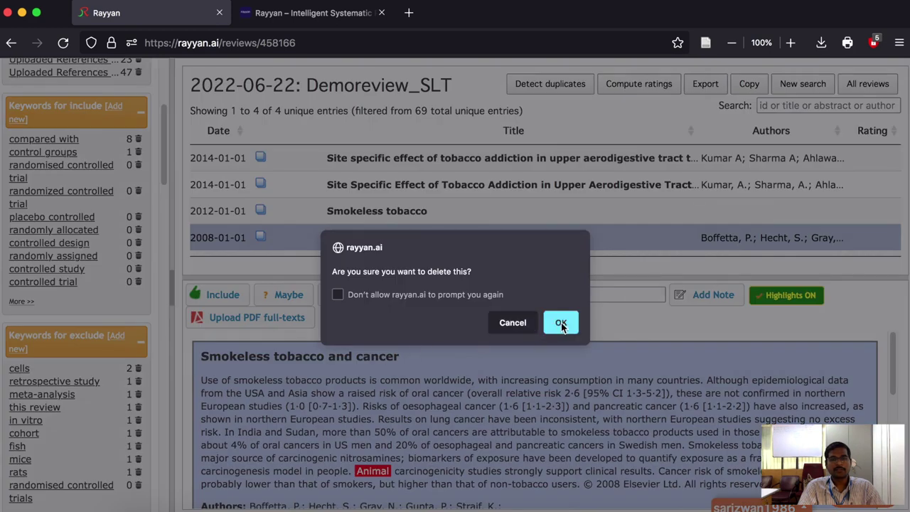
click(561, 322)
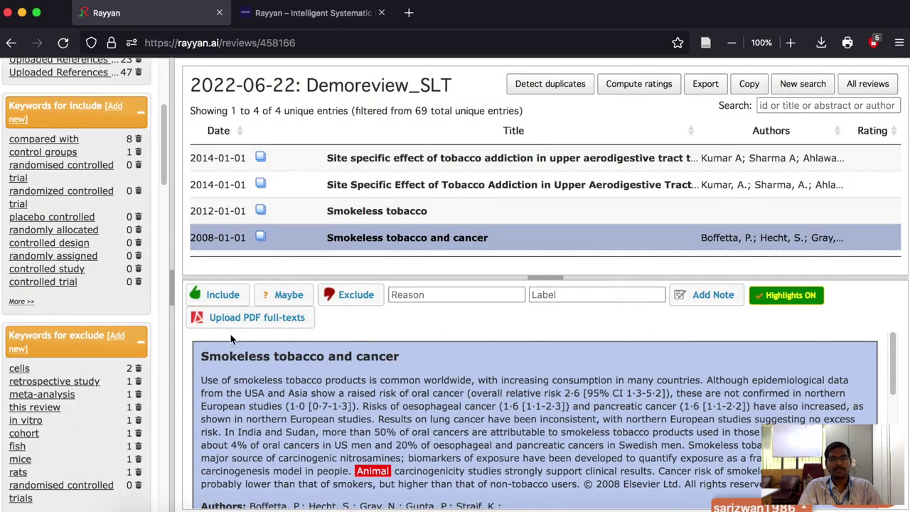
Delete include keywords compared with and control groups.
click(138, 140)
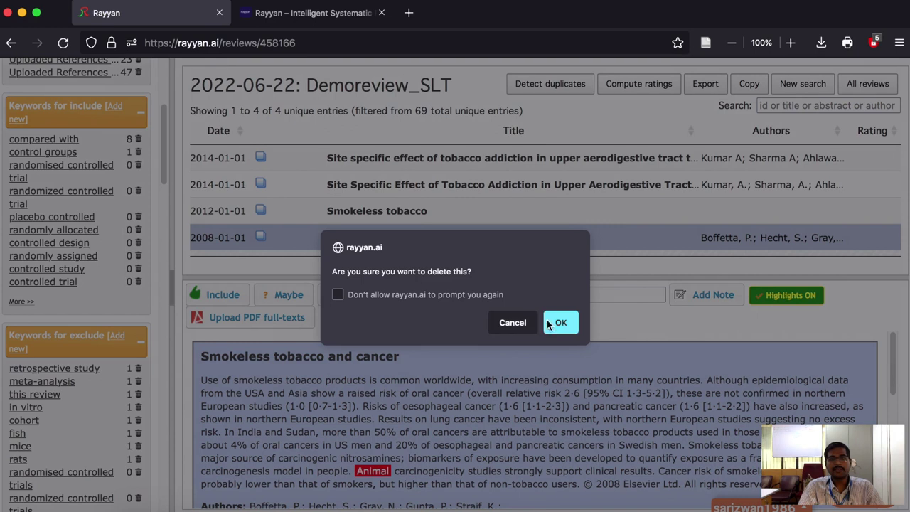
click(560, 322)
click(139, 140)
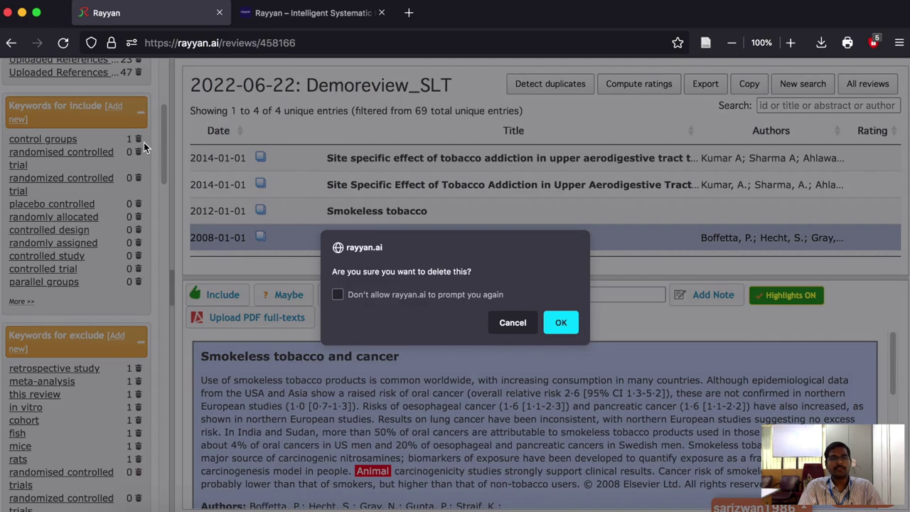
click(561, 321)
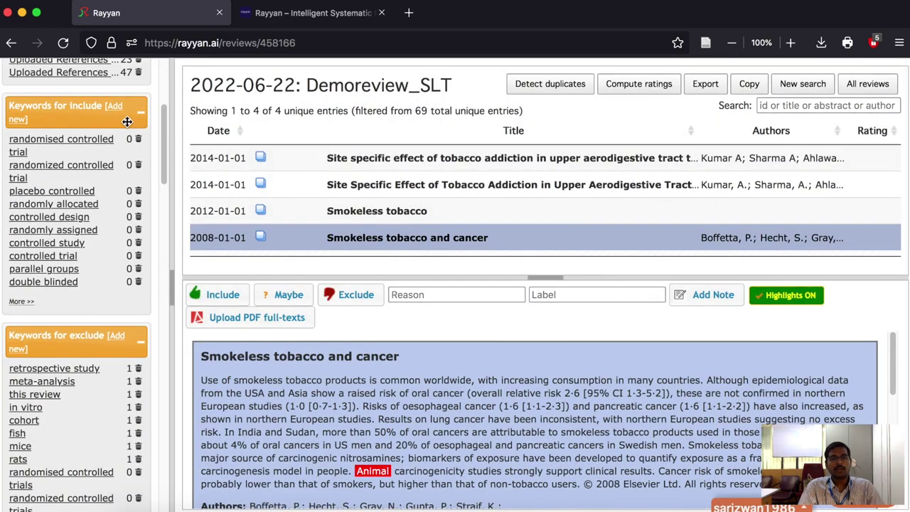
Add smokeless tobacco as an include keyword.
click(115, 107)
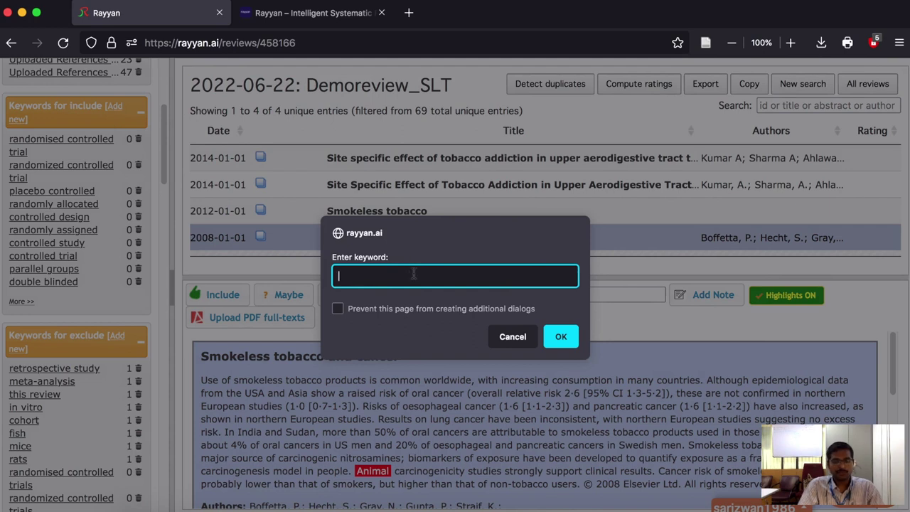
text(smokel)
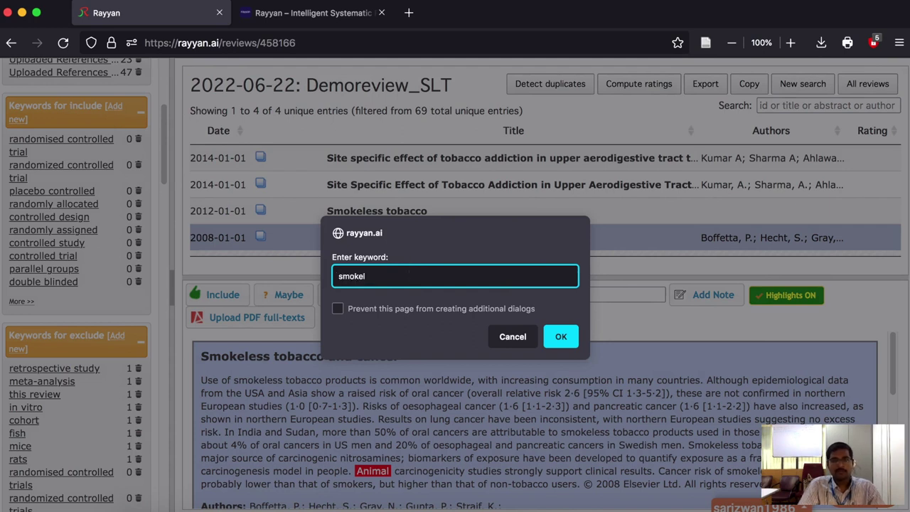
text(ess tobacco)
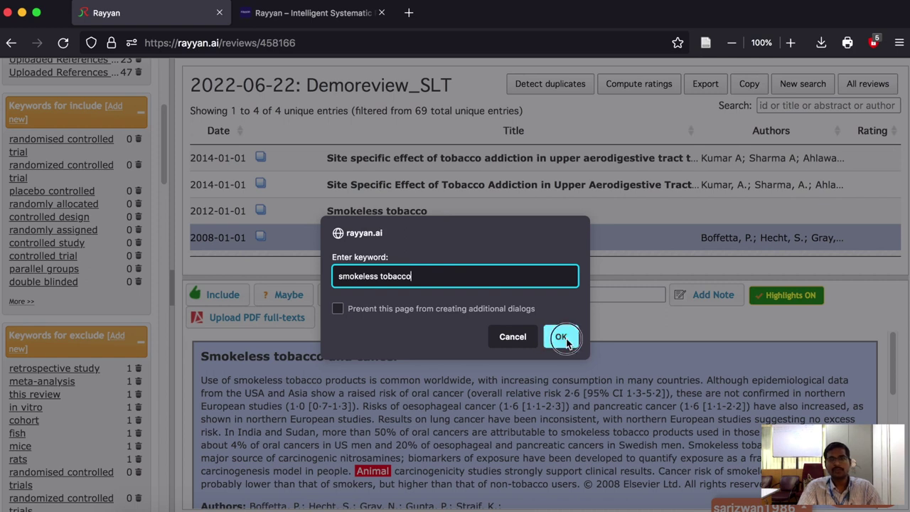
click(561, 337)
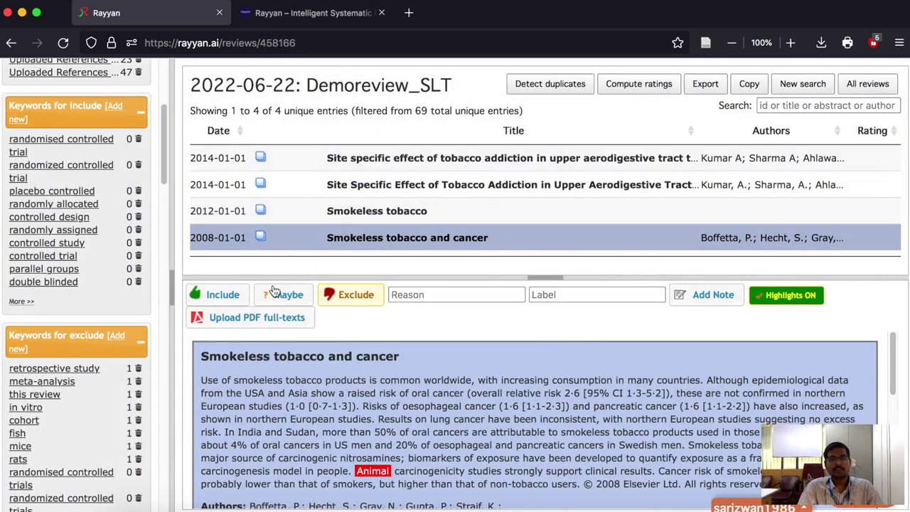
Add cigarette and bidi as exclude keywords.
click(118, 335)
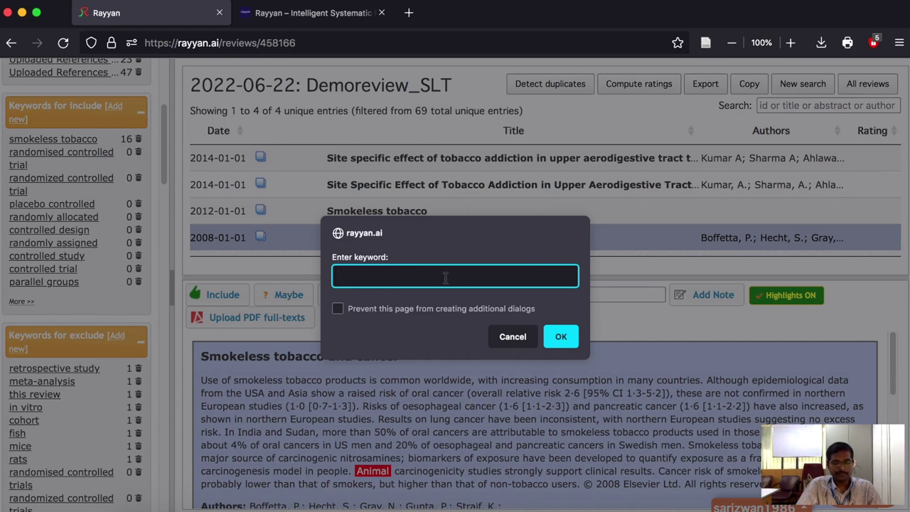
text(cigarette)
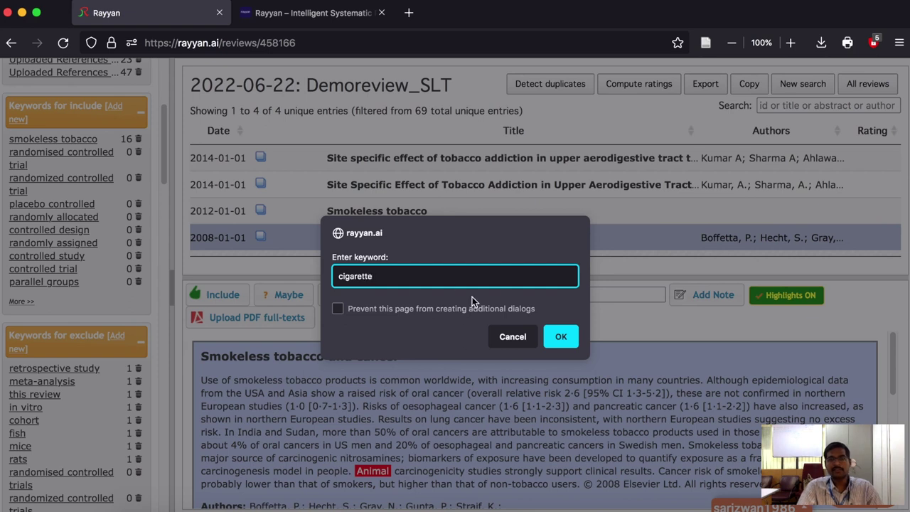
click(558, 335)
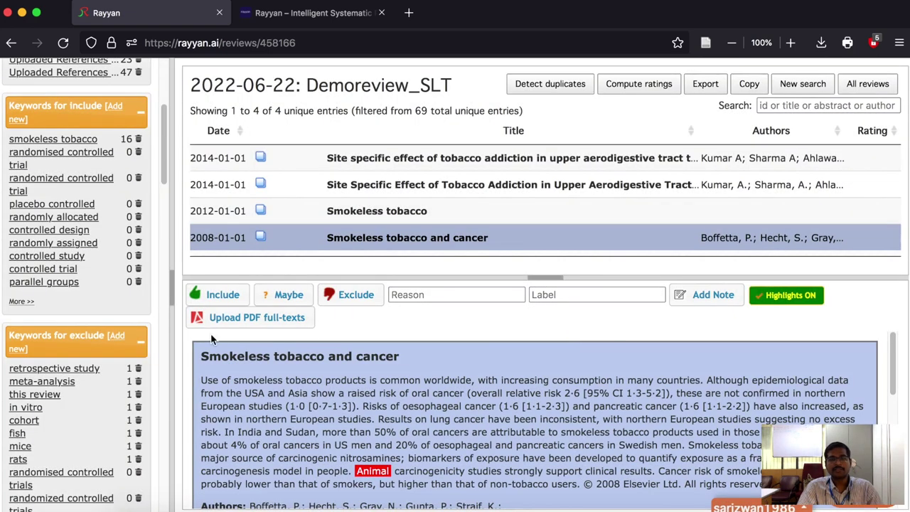
click(117, 337)
text(bidi)
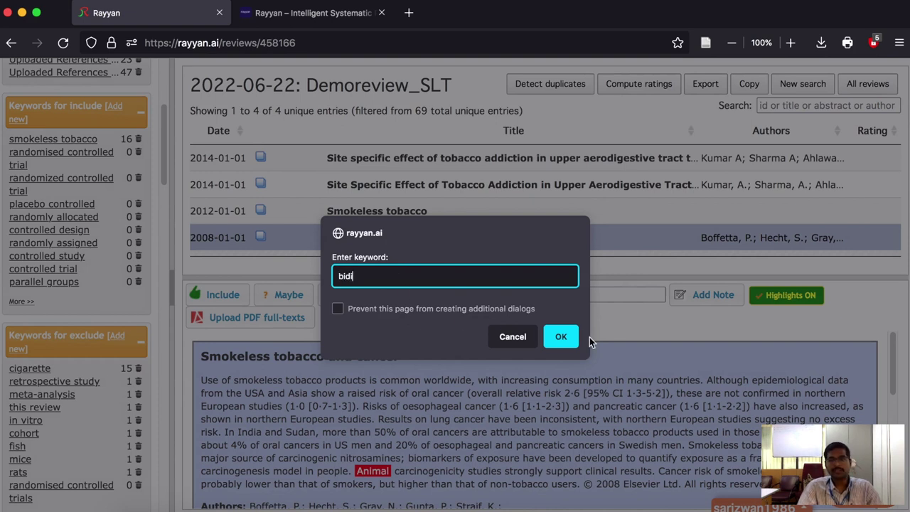
click(560, 337)
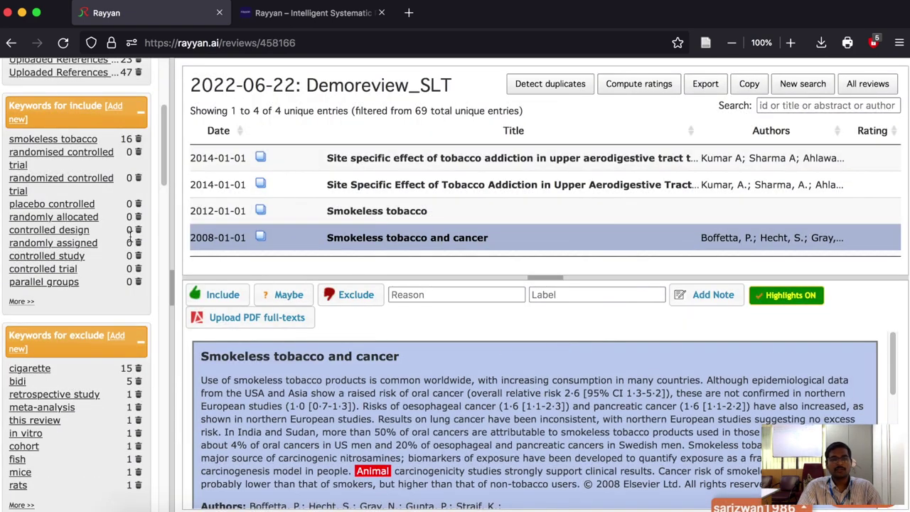
Add case control, cohort and survey as include keywords.
click(118, 105)
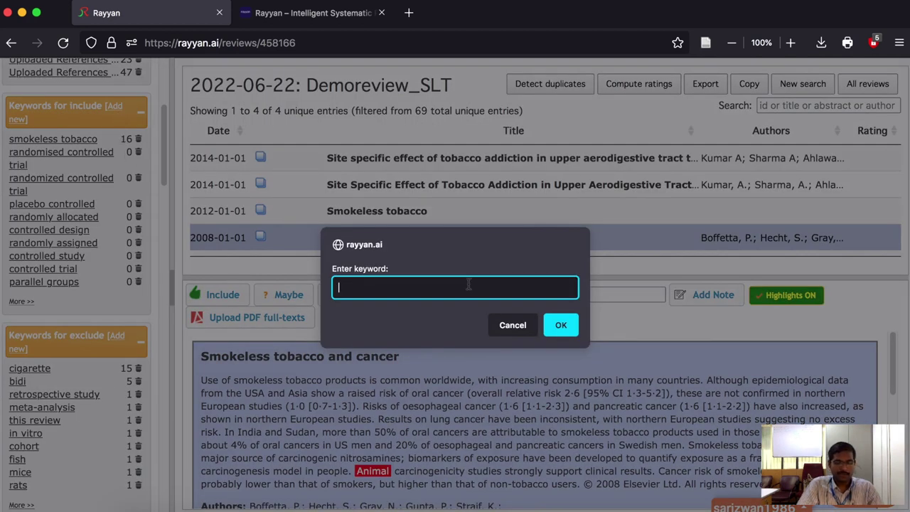
text(case control)
click(560, 325)
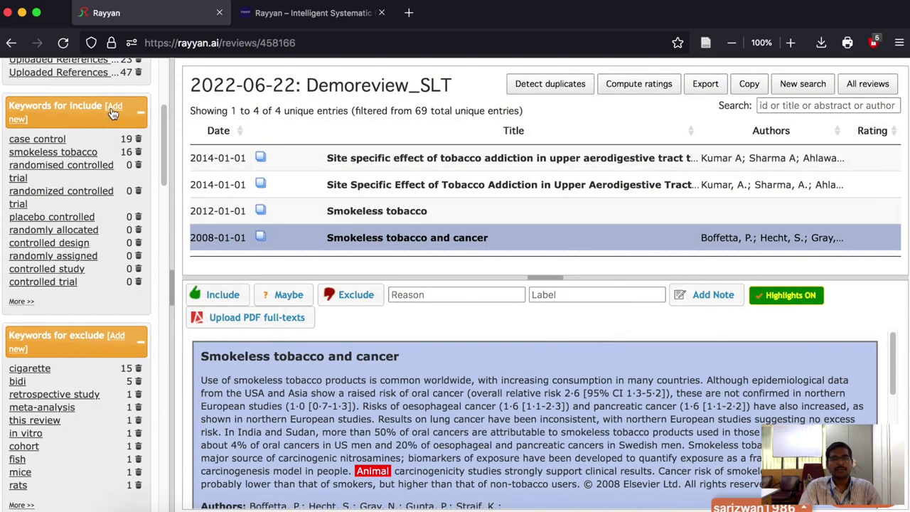
click(111, 111)
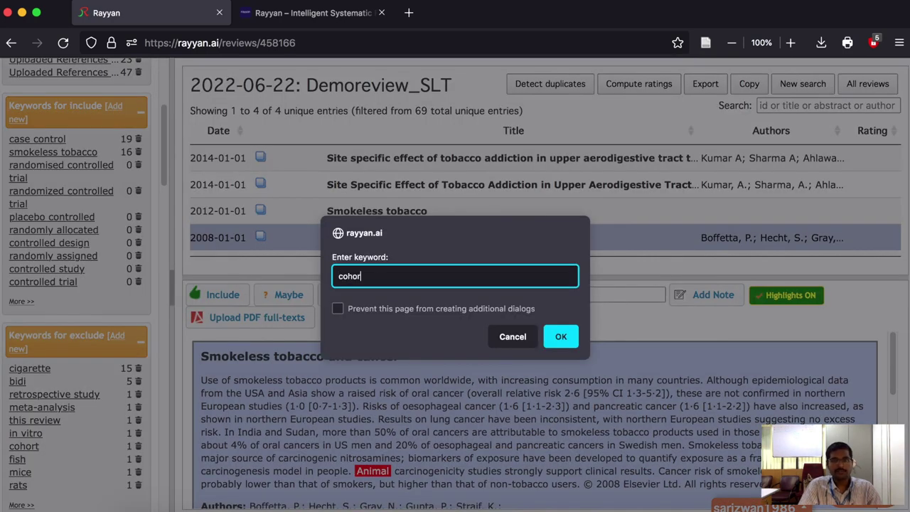
click(560, 336)
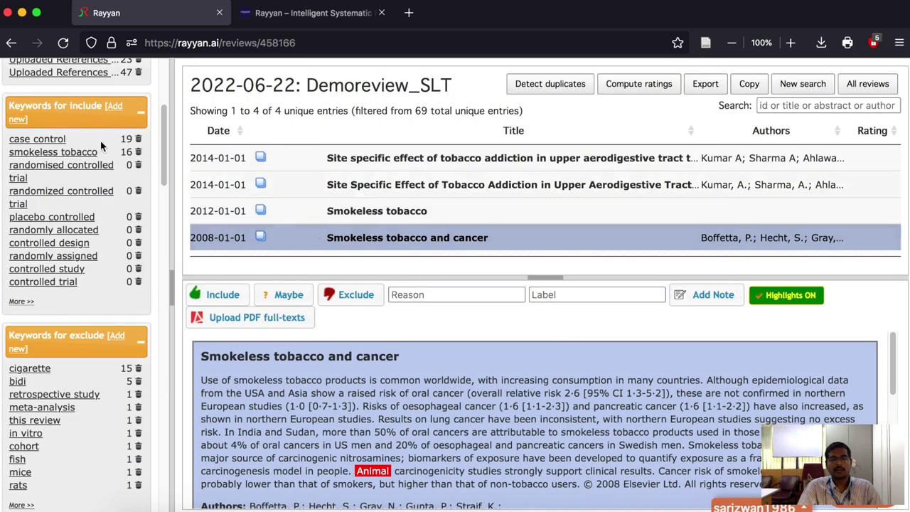
click(115, 107)
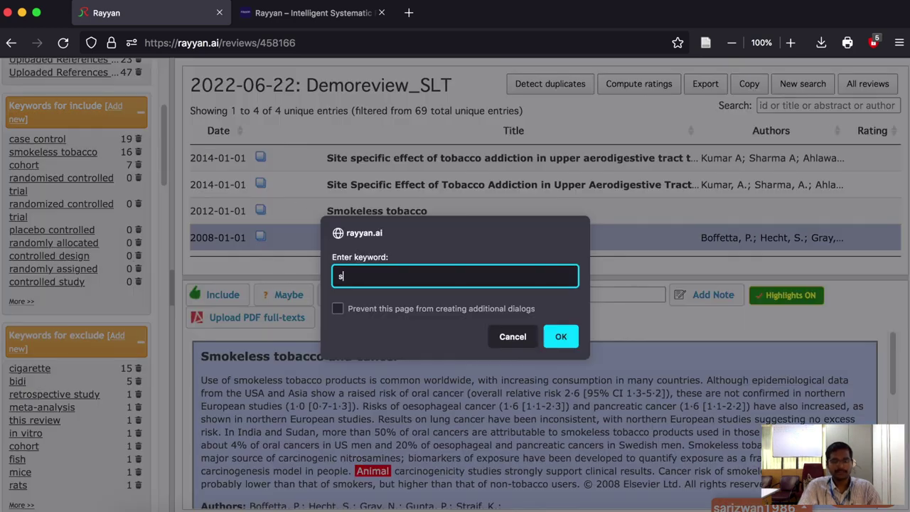
click(556, 342)
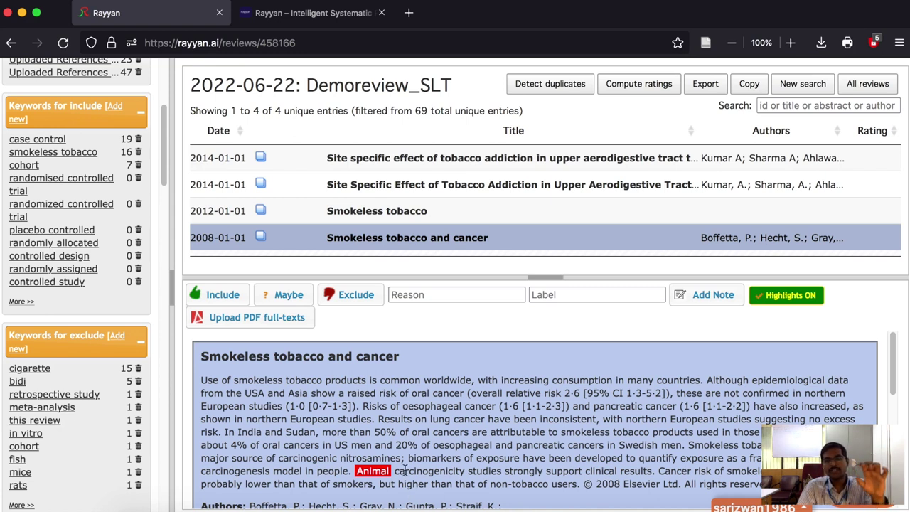
Filter the article list to Undecided inclusion decisions.
scroll(405, 470, down, 1)
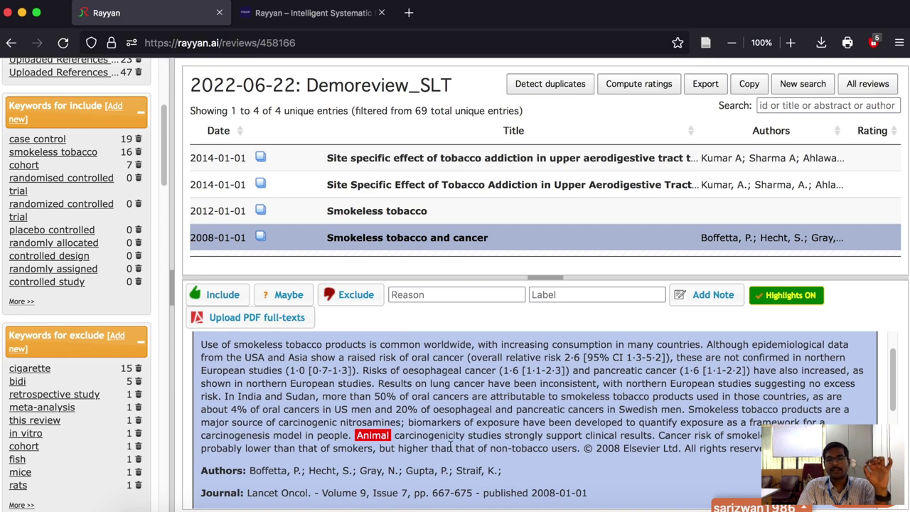
scroll(113, 188, up, 5)
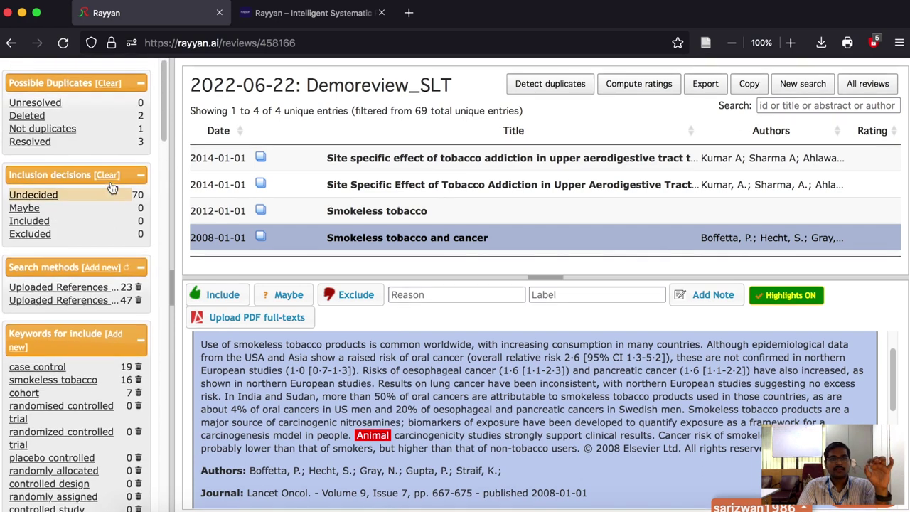
click(45, 205)
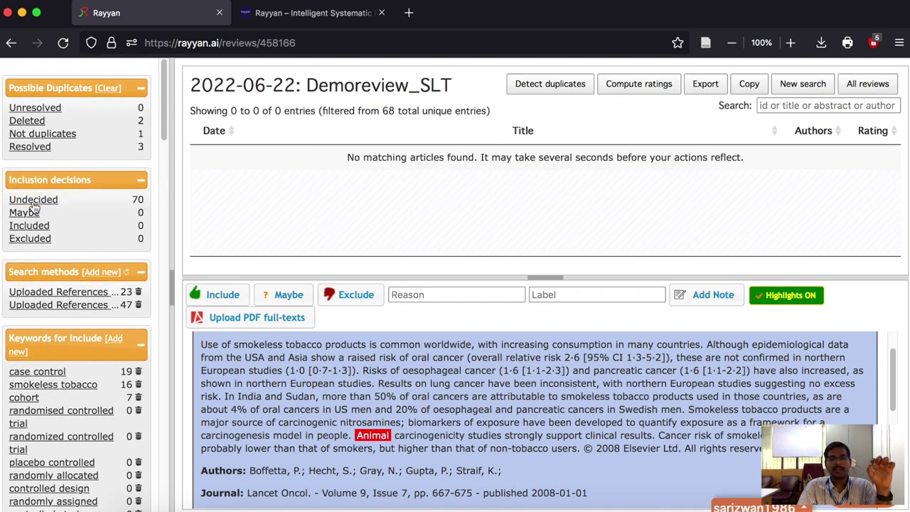
click(47, 202)
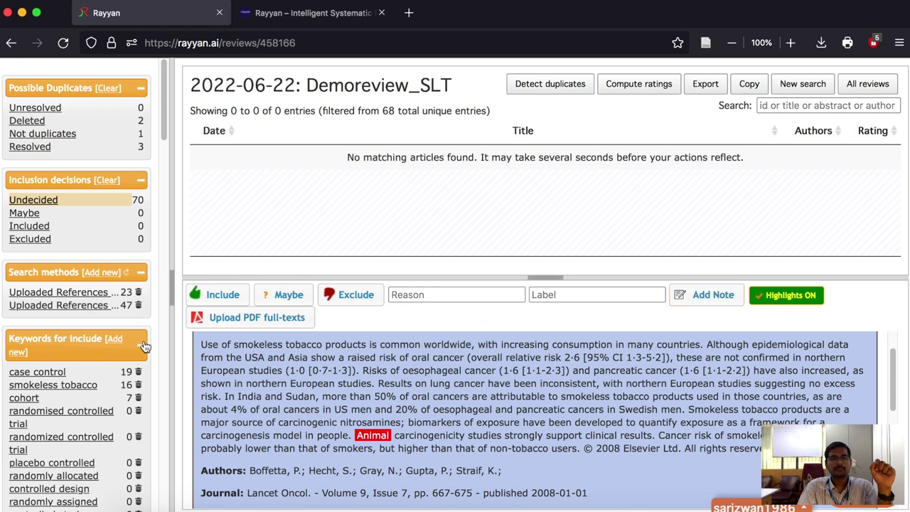
click(24, 212)
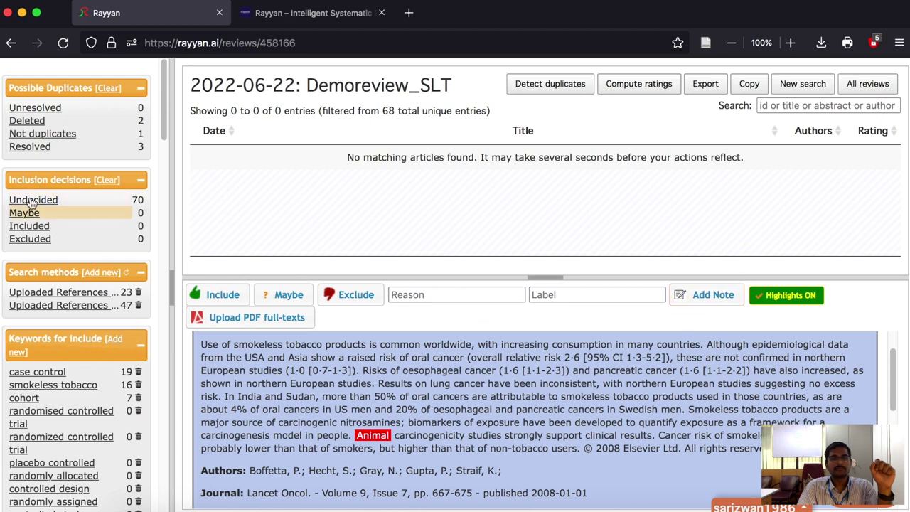
click(32, 202)
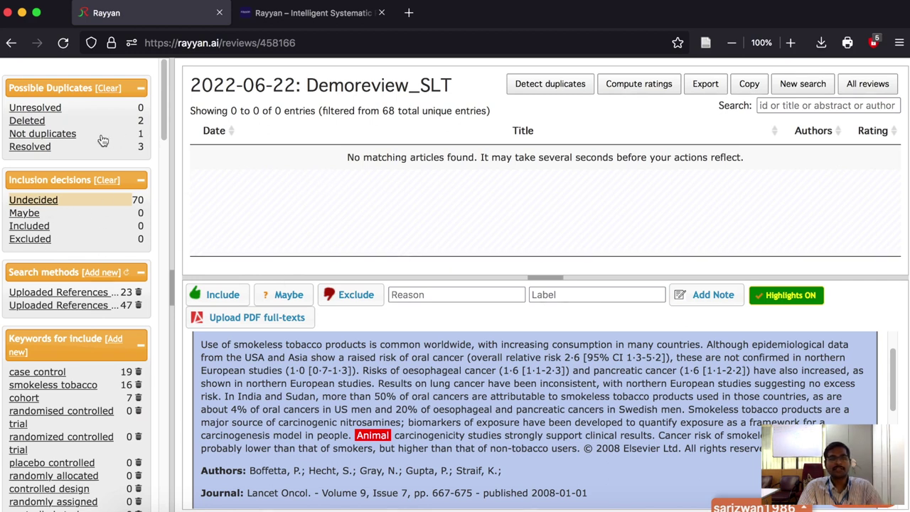
Turn off the Possible Duplicates Unresolved filter.
click(50, 108)
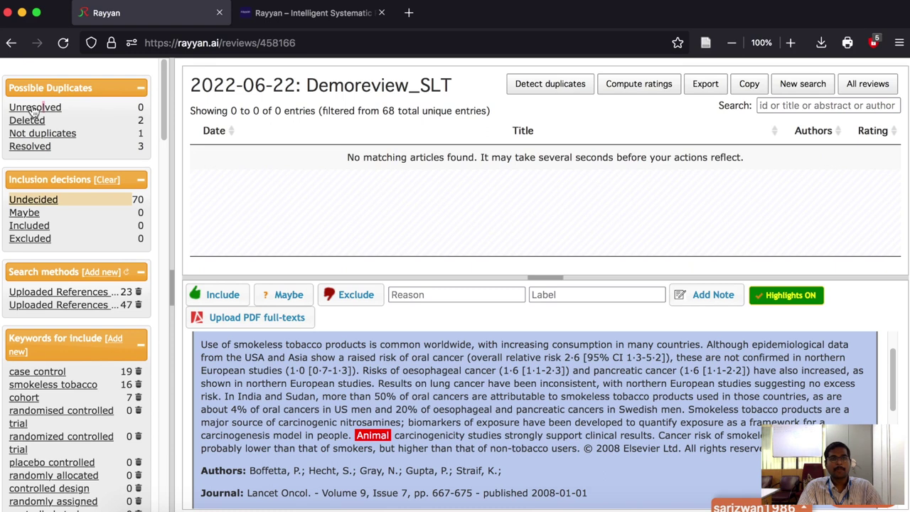
scroll(84, 338, down, 2)
scroll(86, 343, down, 6)
scroll(96, 374, up, 4)
scroll(96, 373, up, 4)
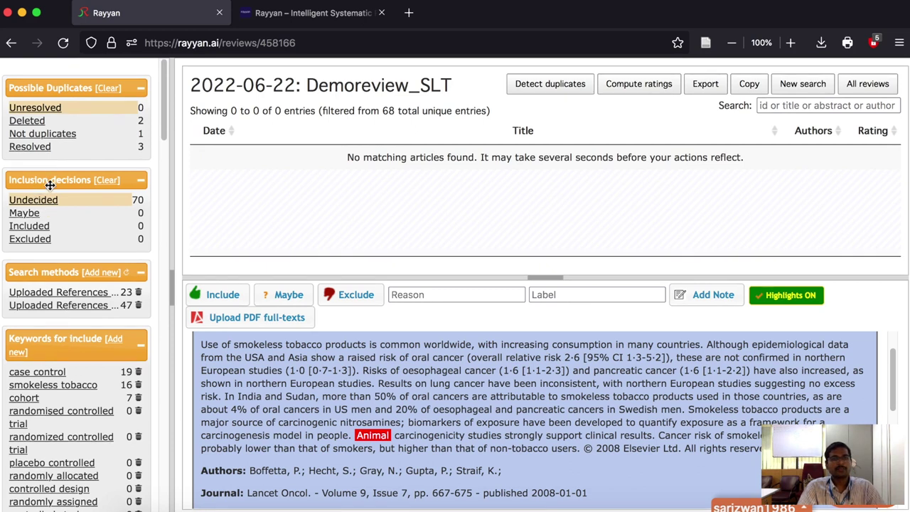
click(63, 110)
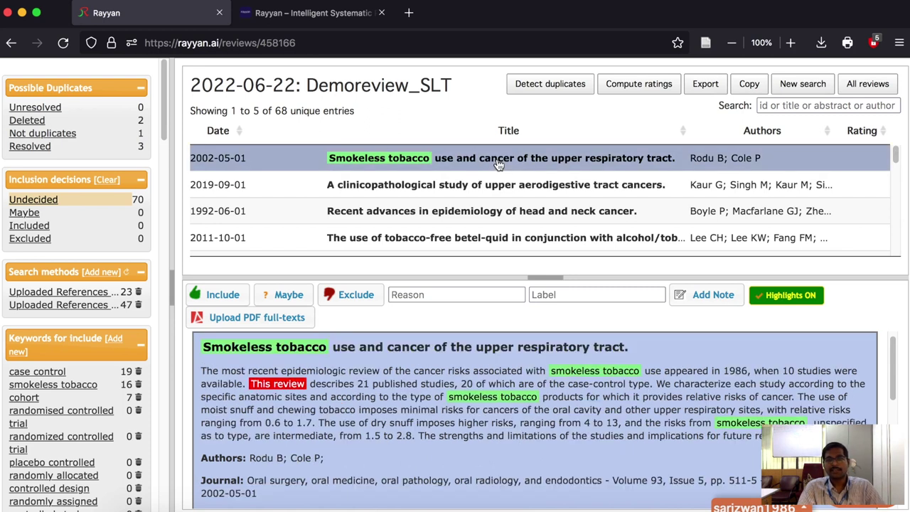
Shrink the article list to give the abstract more room.
scroll(503, 400, down, 1)
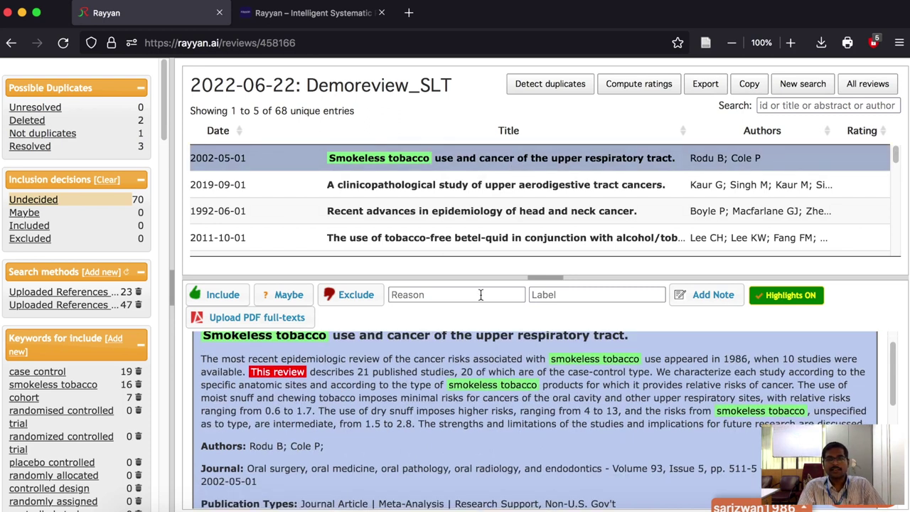
drag(476, 279, 505, 199)
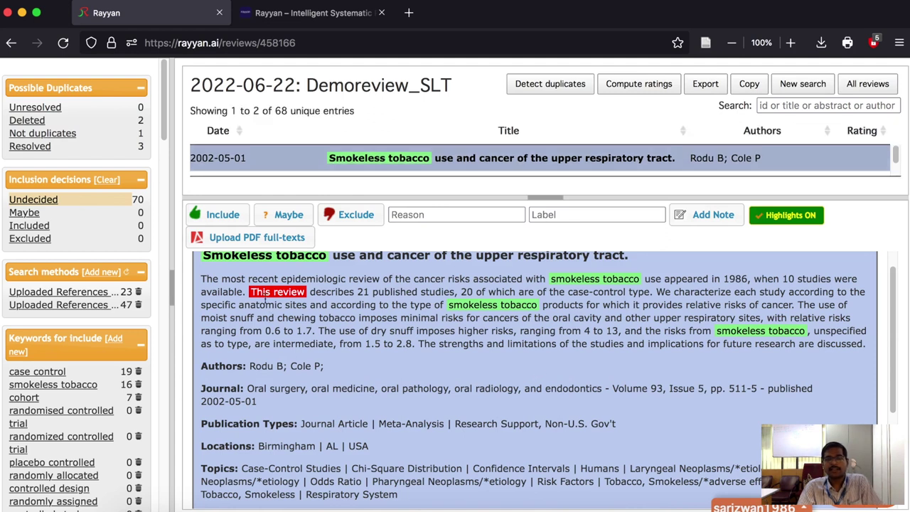
scroll(559, 282, up, 2)
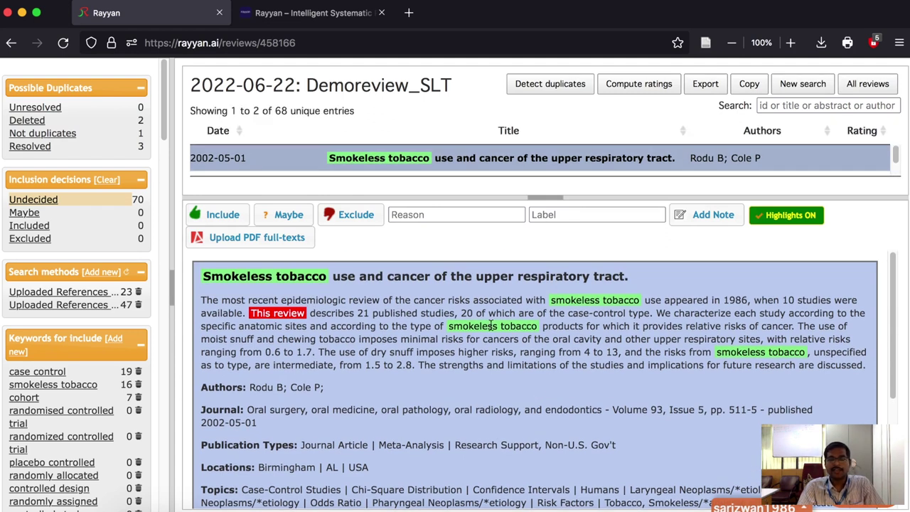
scroll(67, 320, down, 5)
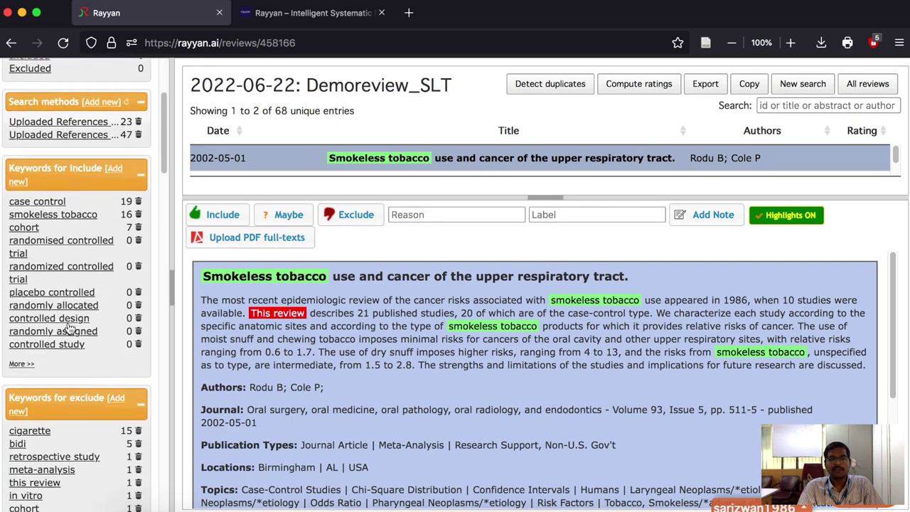
scroll(76, 429, down, 3)
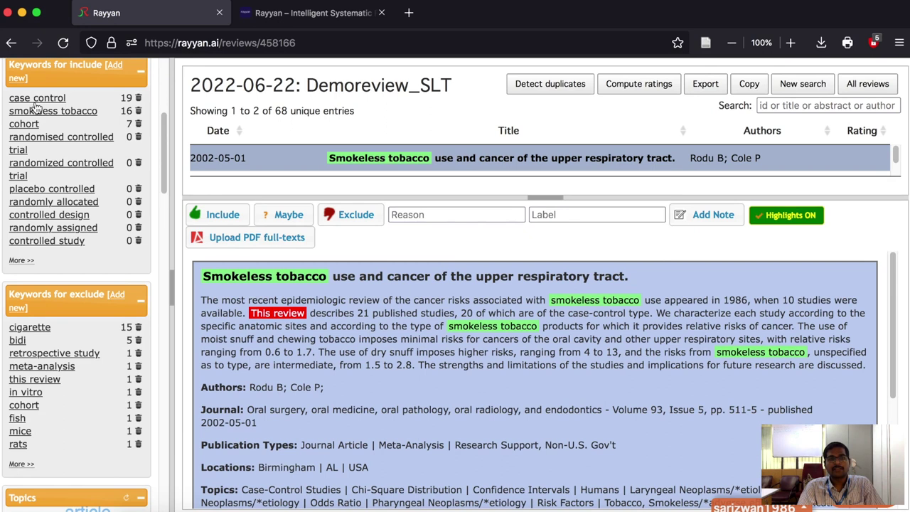
scroll(48, 141, up, 1)
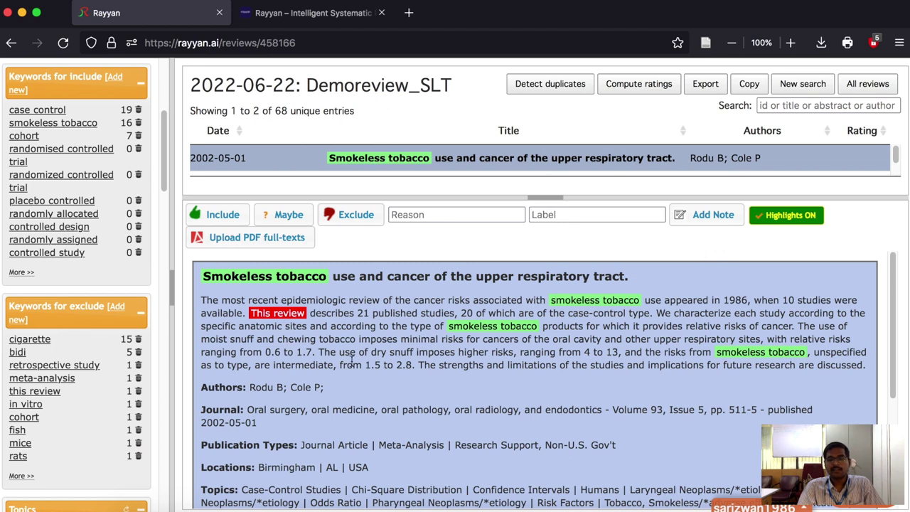
Toggle keyword highlighting off and back on, then widen the list to five visible articles.
click(785, 221)
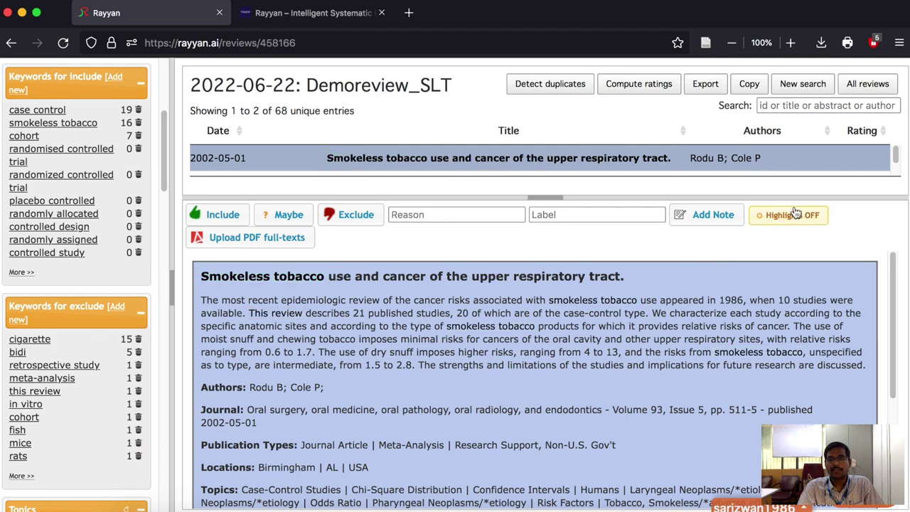
click(795, 214)
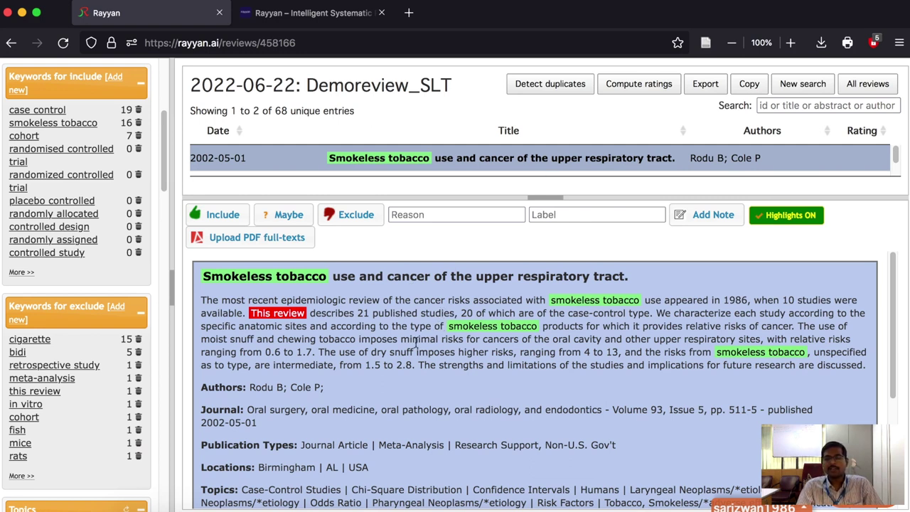
drag(573, 201, 569, 299)
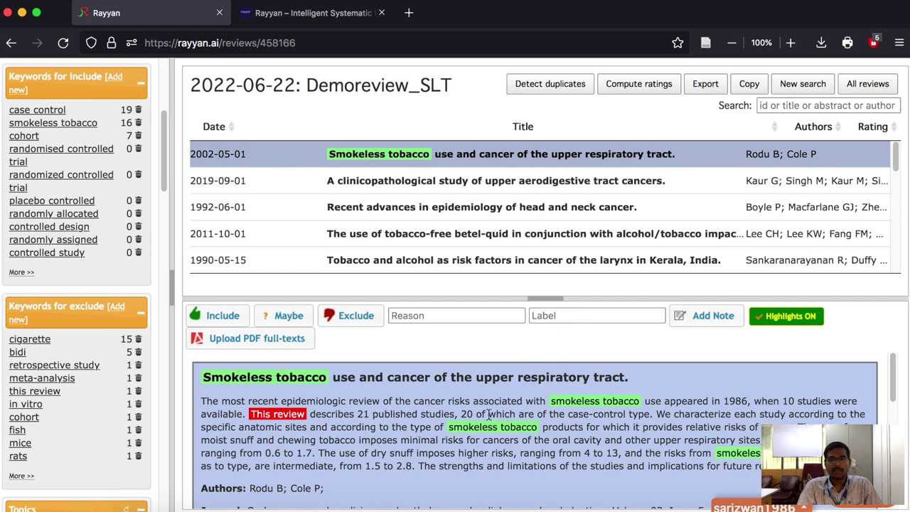
Include the 2002 smokeless tobacco article and exclude the 2019 clinicopathological study.
click(221, 316)
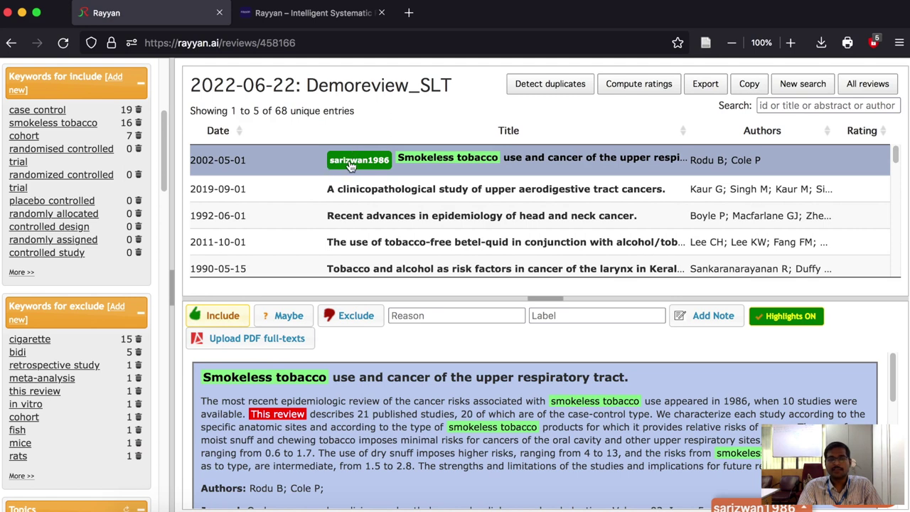
click(380, 205)
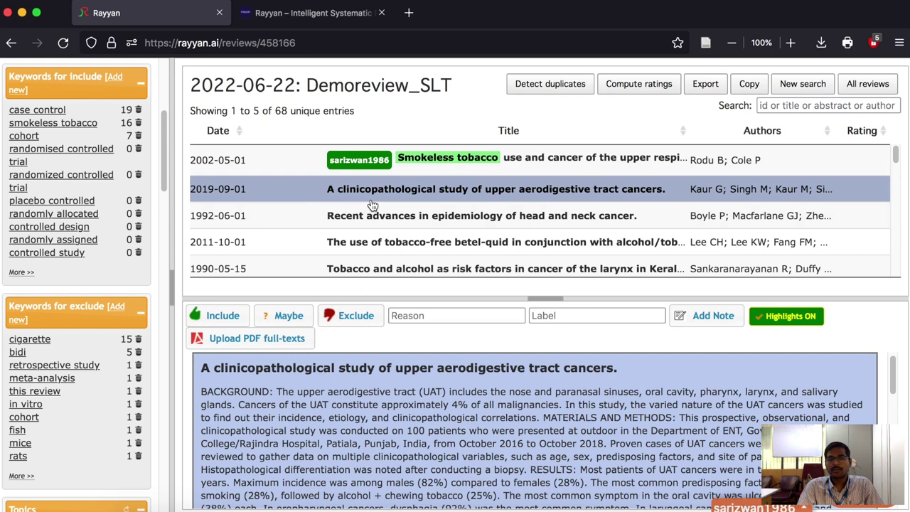
scroll(369, 469, down, 5)
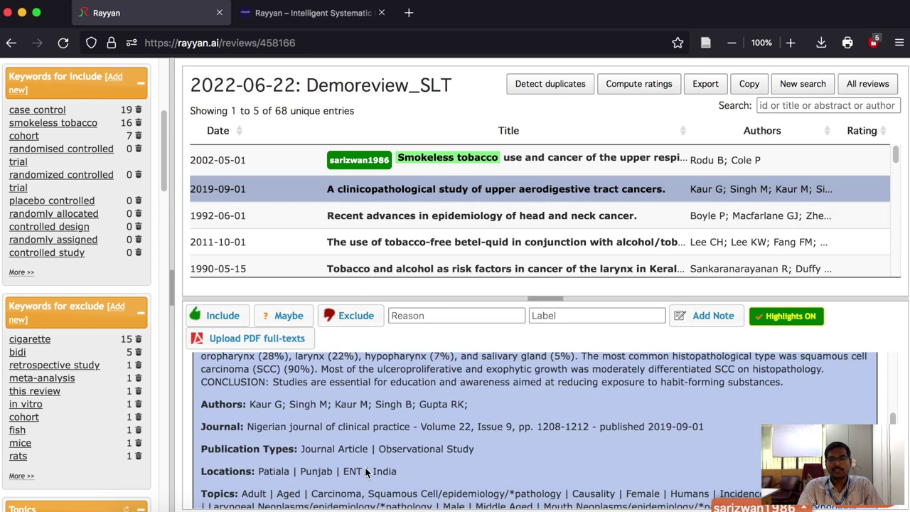
scroll(364, 464, up, 5)
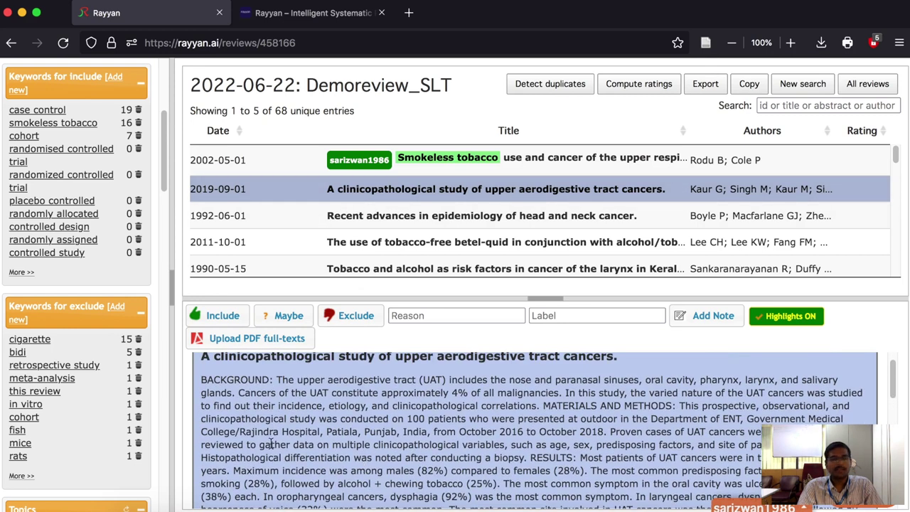
scroll(462, 455, up, 1)
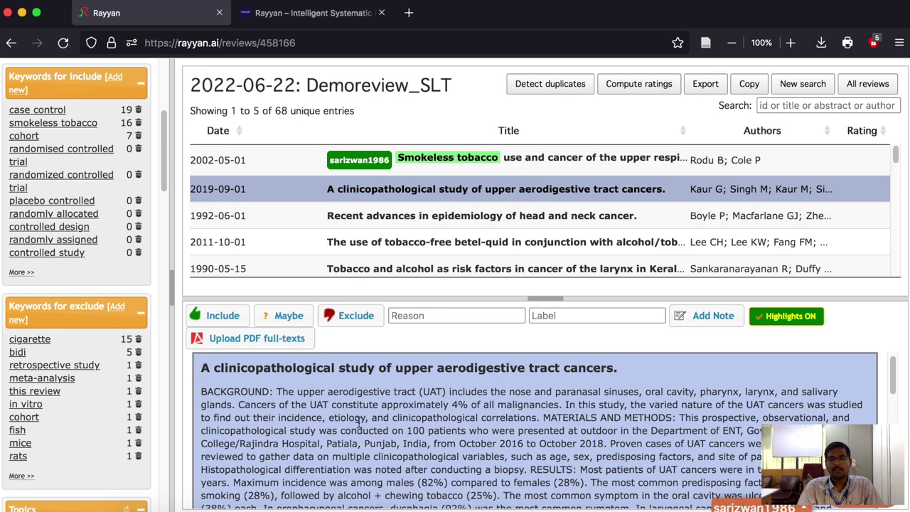
click(345, 317)
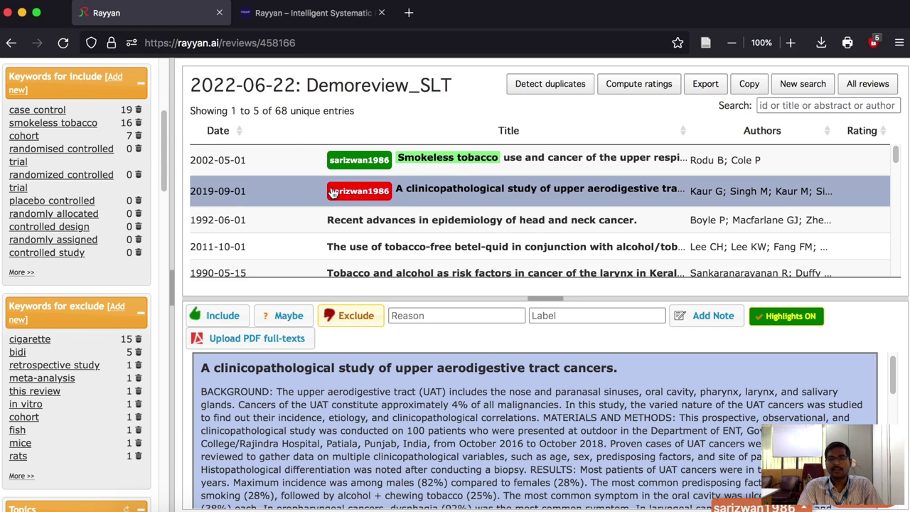
Mark the 1992 epidemiology review as Maybe, then reselect the clinicopathological study.
scroll(71, 206, up, 5)
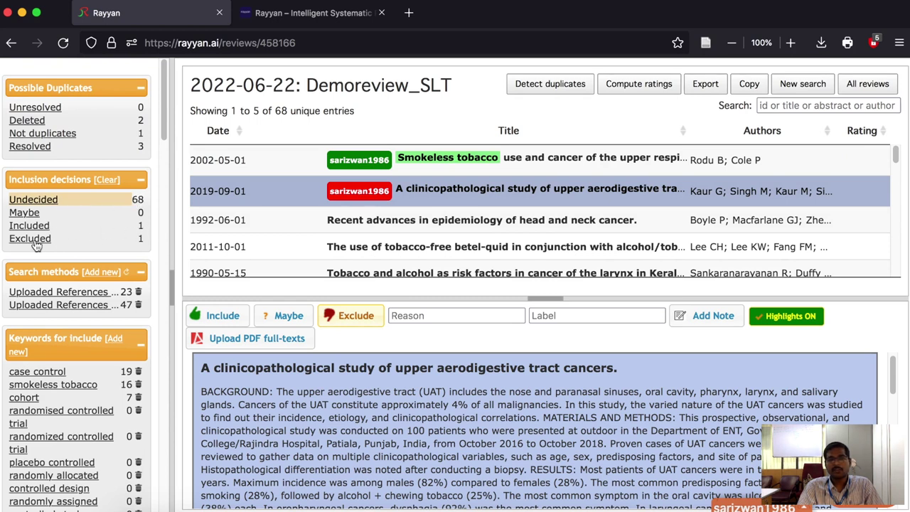
click(443, 229)
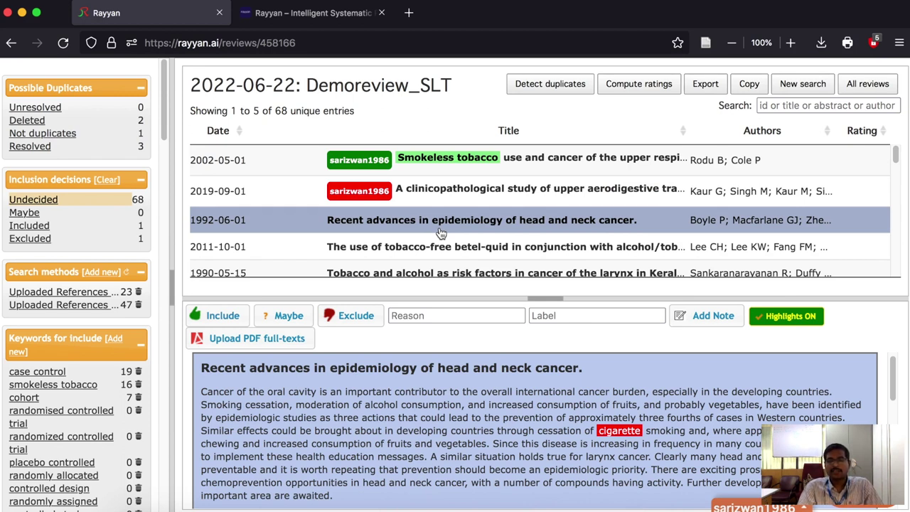
click(281, 319)
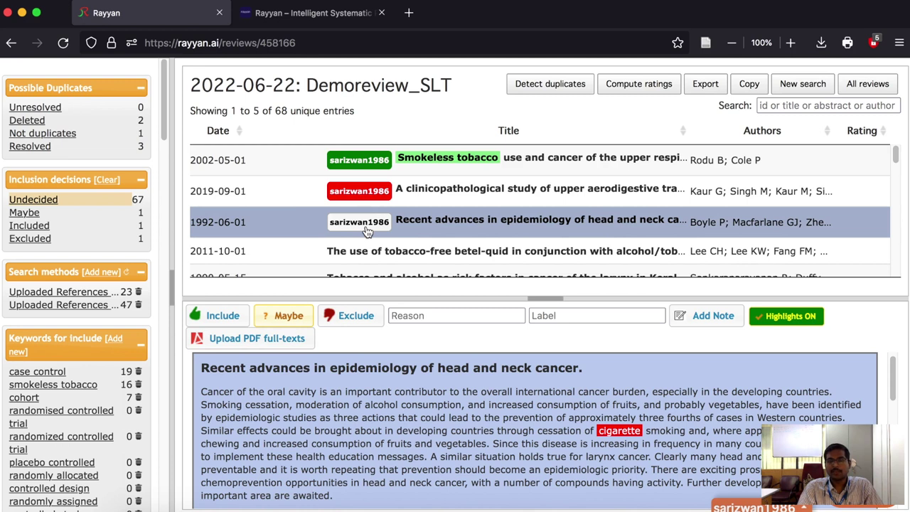
click(435, 193)
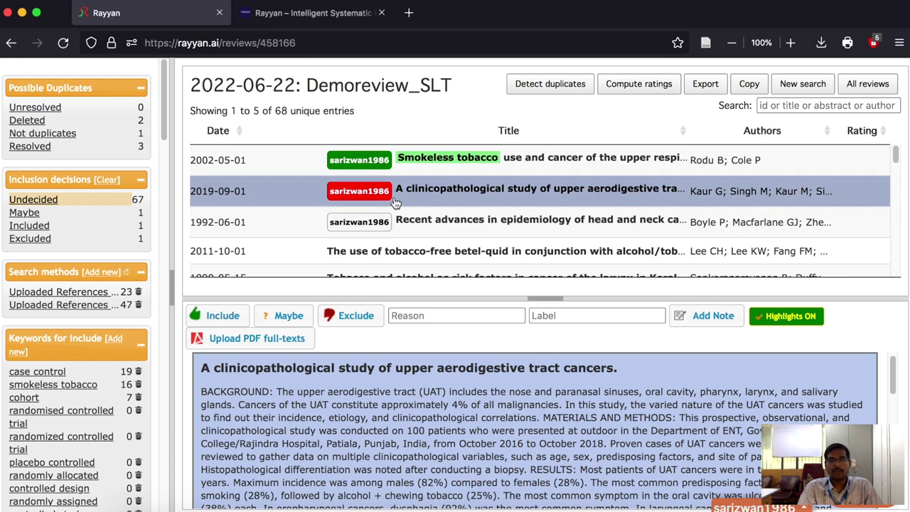
Give the 2019 study reason 'background article'; exclude the 2011 betel-quid article with new reason 'pathology'.
click(458, 315)
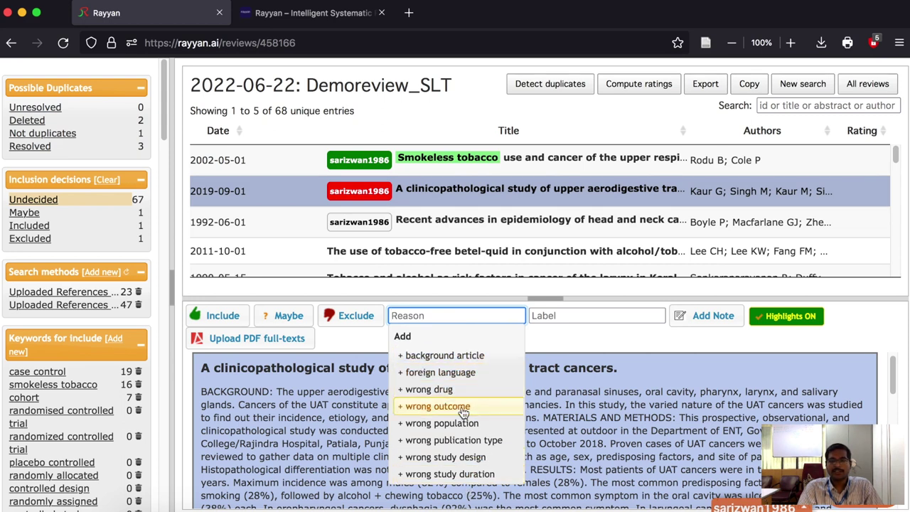
click(462, 355)
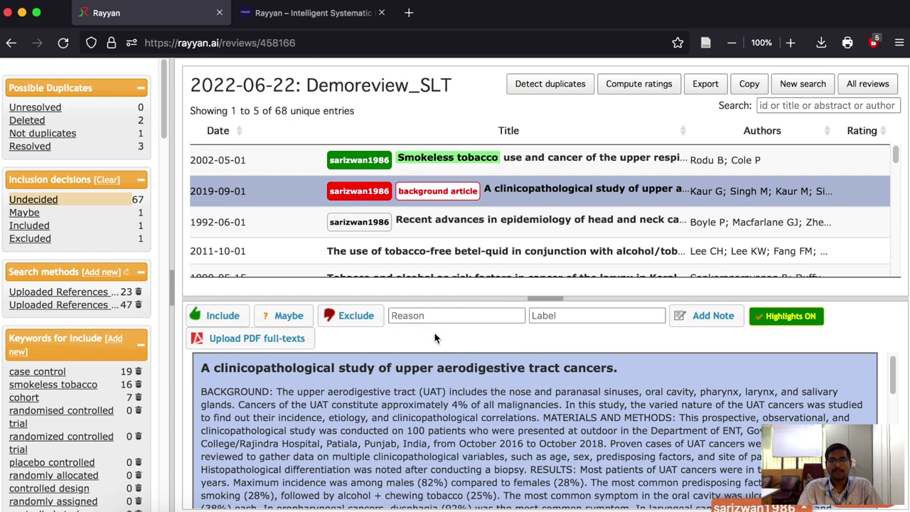
click(364, 255)
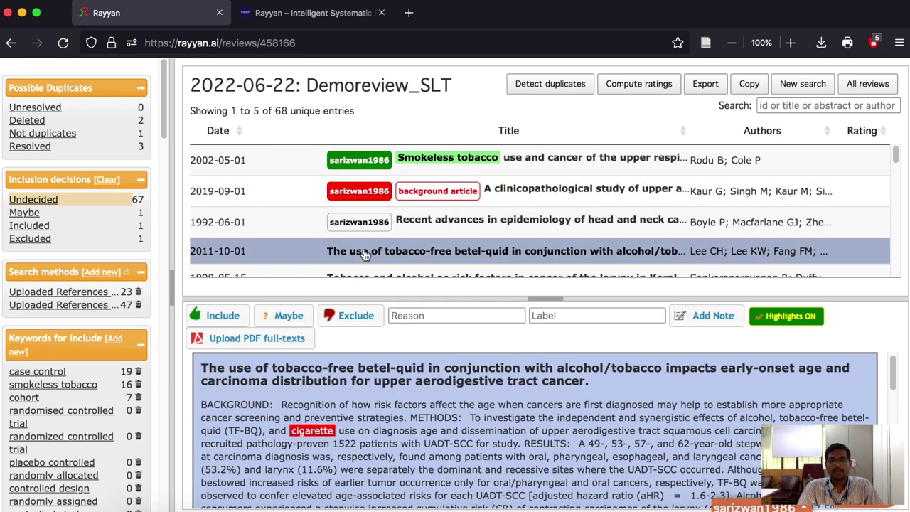
click(355, 315)
click(437, 313)
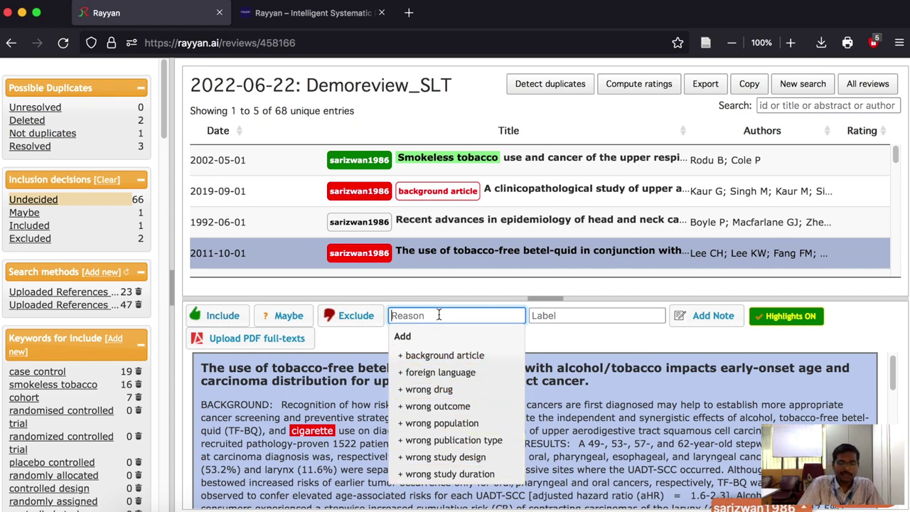
text(this is)
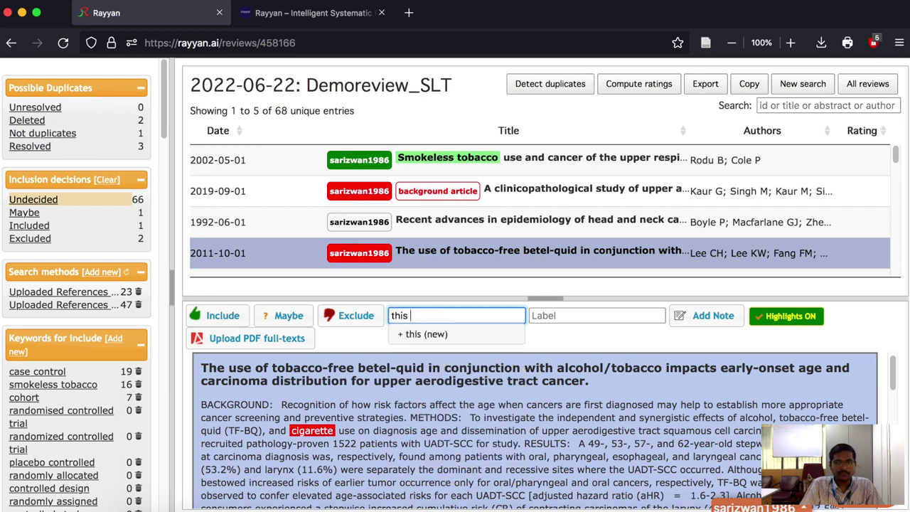
key(BackSpace)
key(BackSpace)
key(BackSpace)
key(BackSpace)
key(BackSpace)
key(BackSpace)
key(BackSpace)
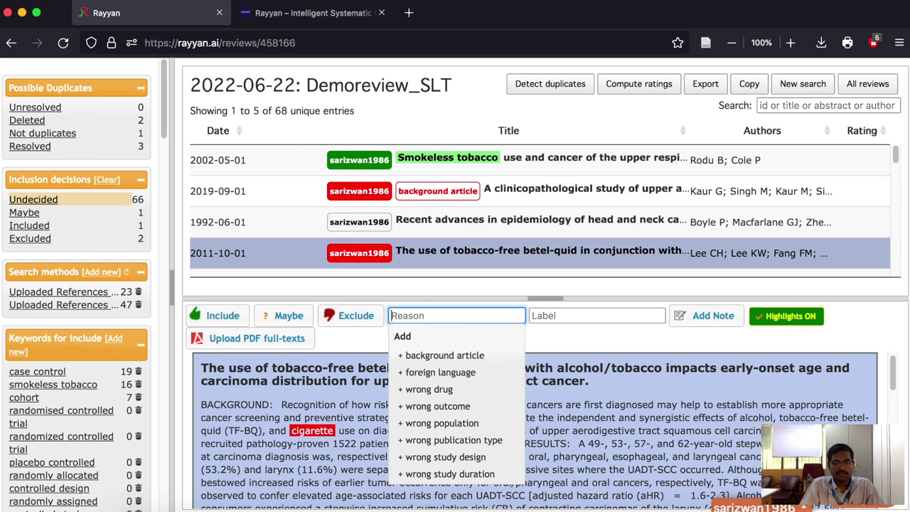
text(pathology)
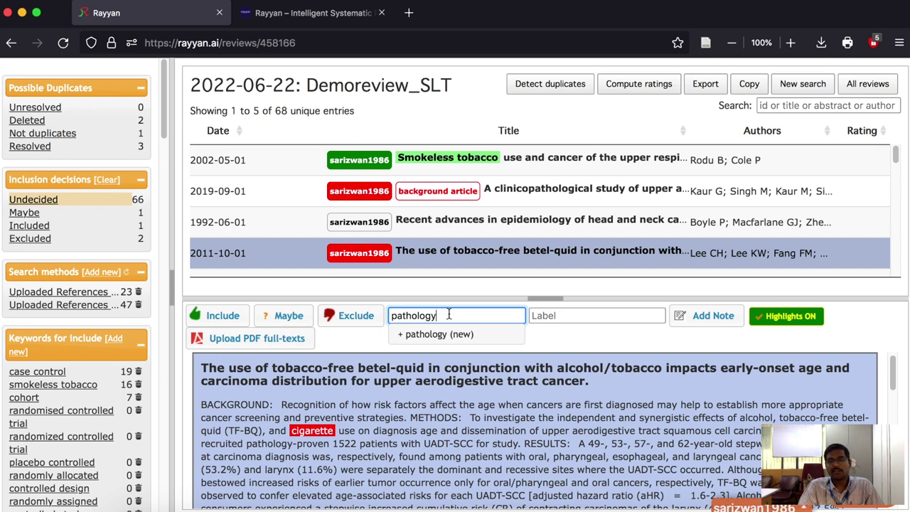
click(440, 336)
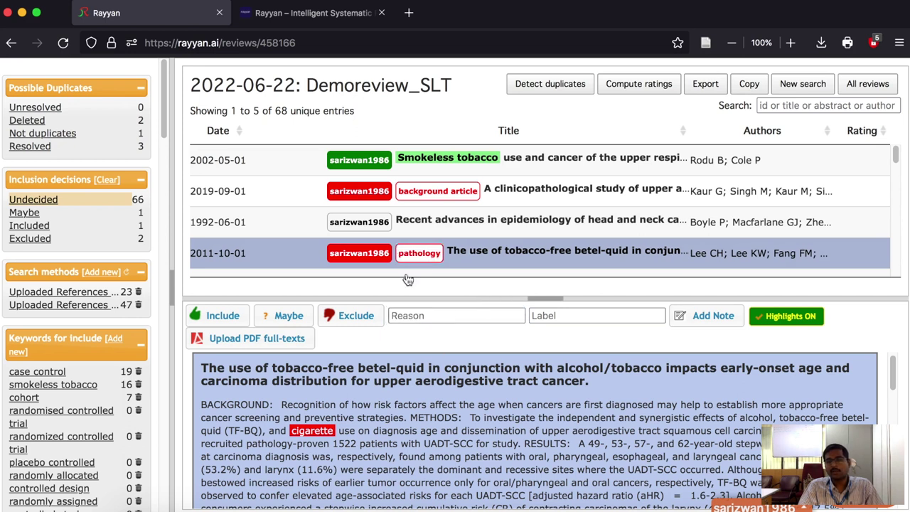
click(435, 315)
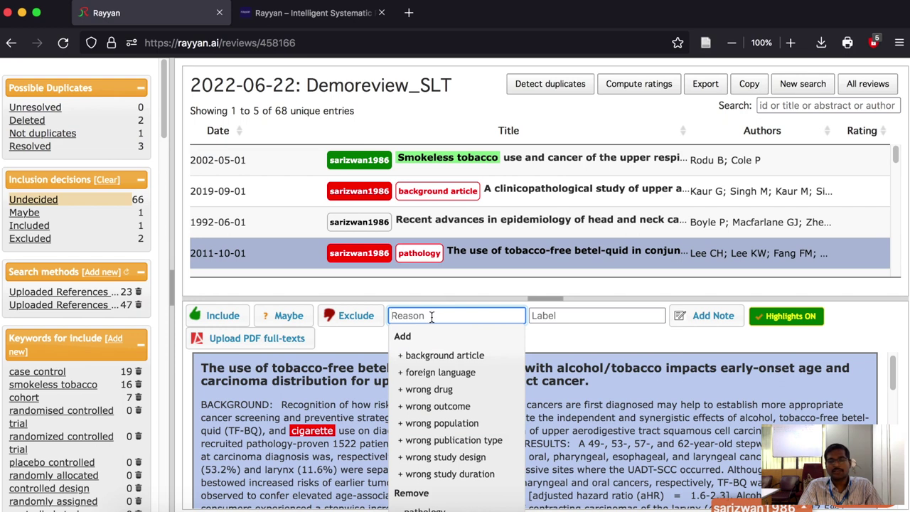
Give the 1990 Kerala larynx cancer article the new label 'discuss with supervisor'.
click(545, 330)
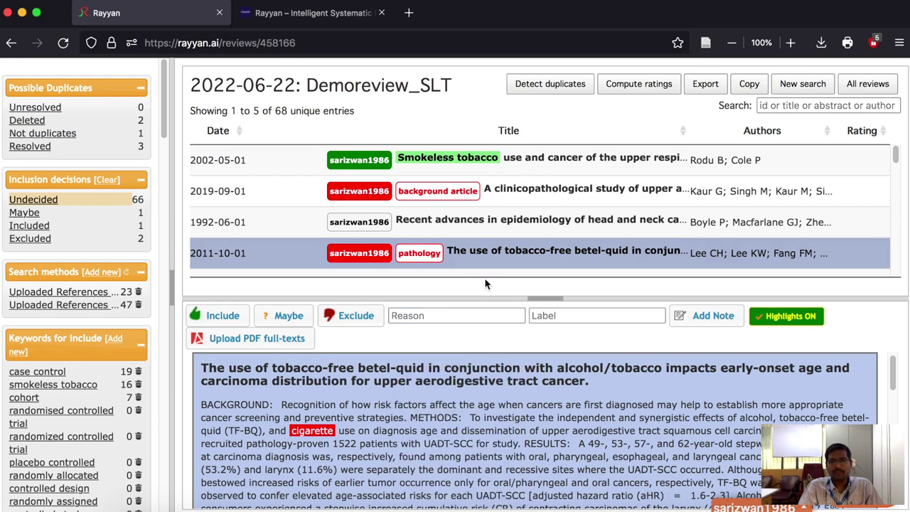
scroll(469, 259, down, 2)
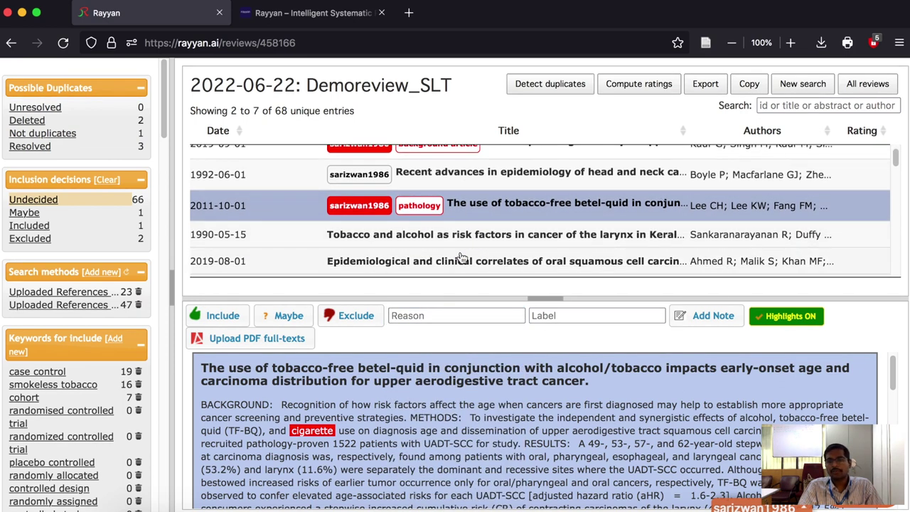
click(425, 242)
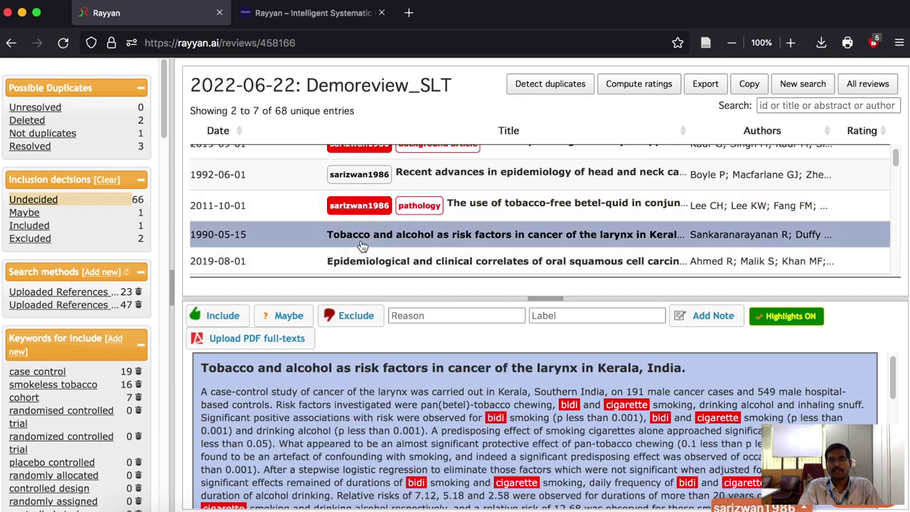
click(547, 317)
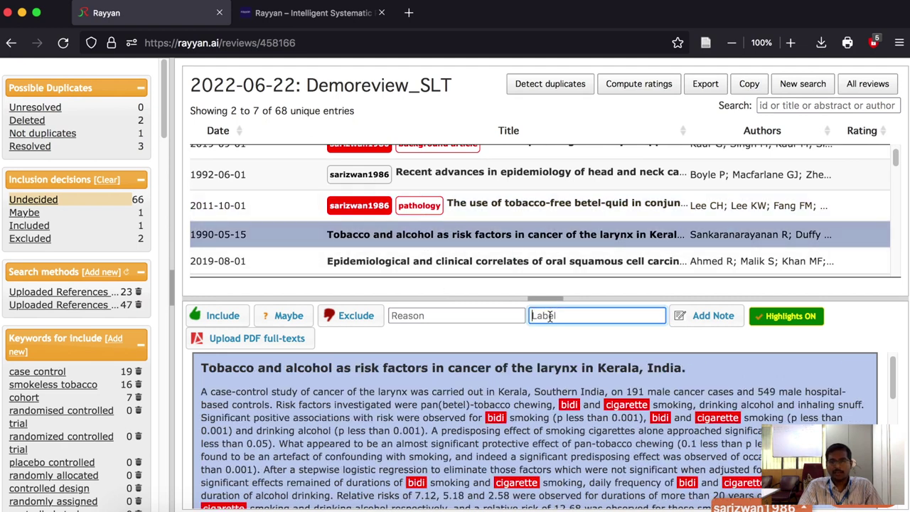
text(discuss)
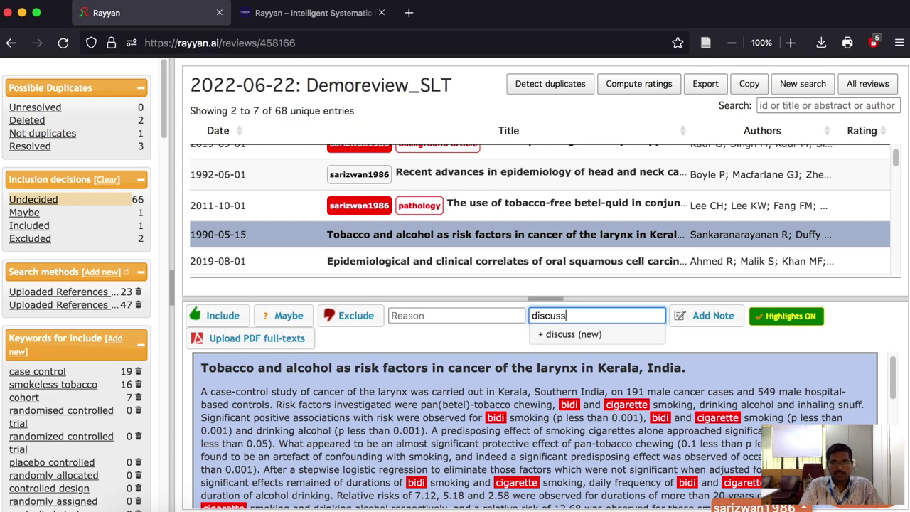
text( with su)
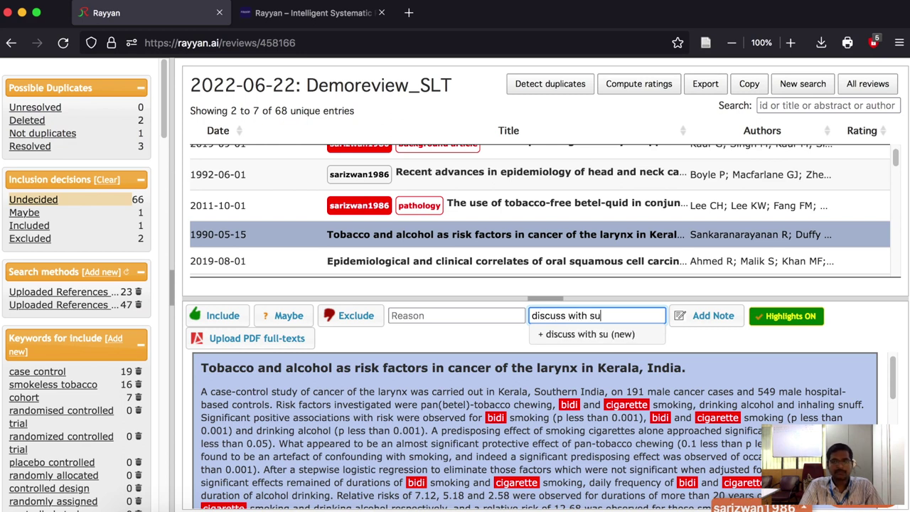
text(pervisro)
key(BackSpace)
key(BackSpace)
text(or)
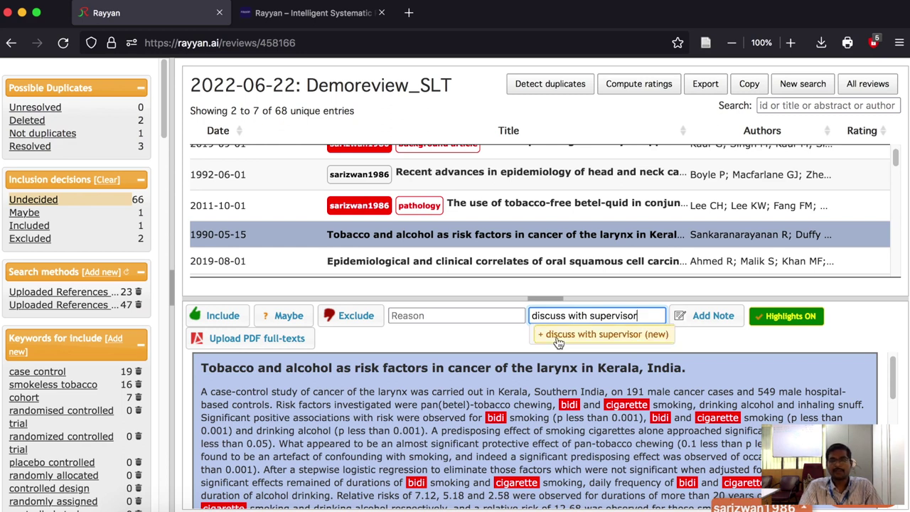
click(559, 335)
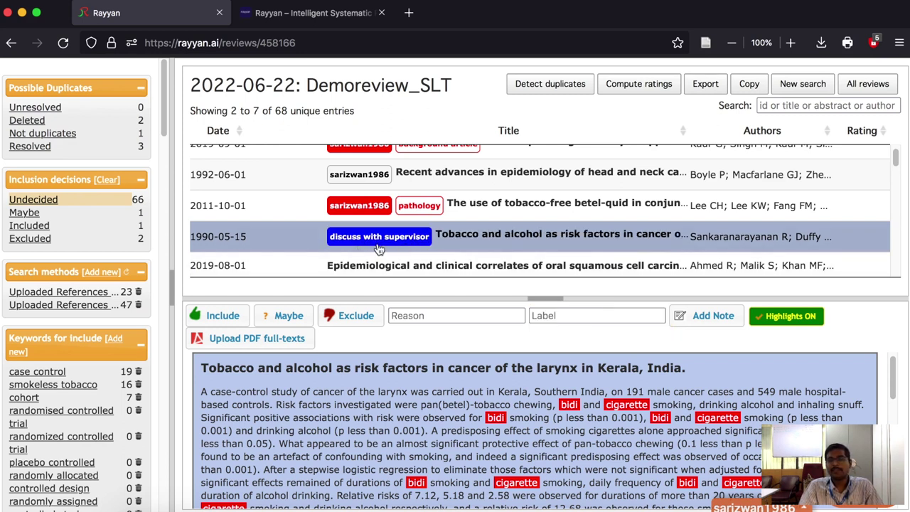
scroll(105, 311, down, 10)
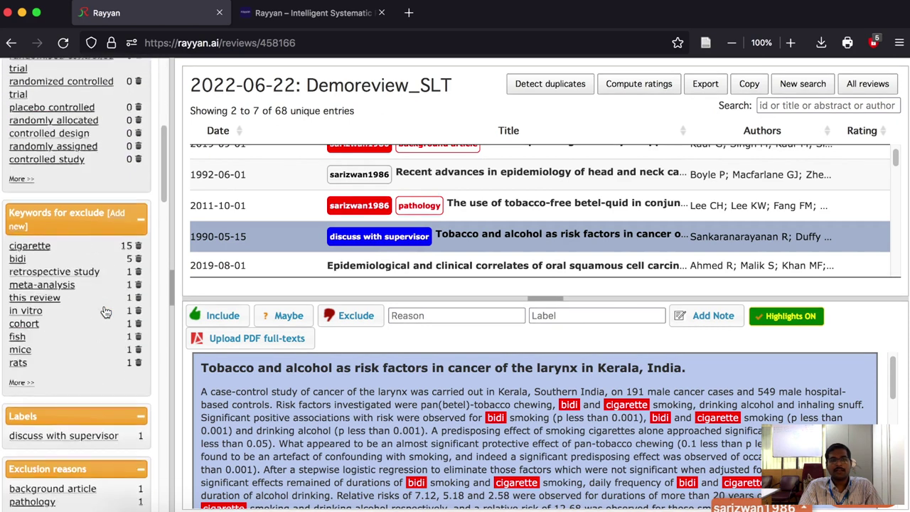
Enlarge the article table and look through the Reason and Label dropdowns.
scroll(93, 285, up, 3)
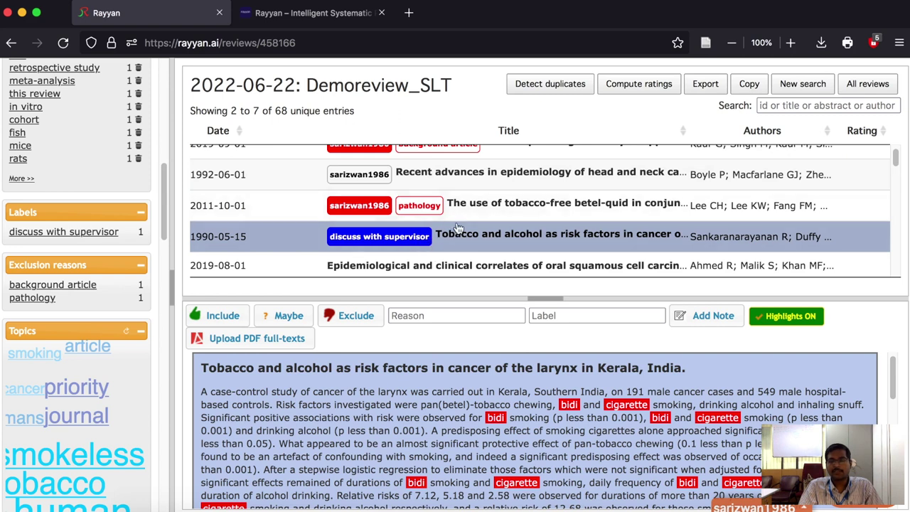
drag(609, 298, 606, 337)
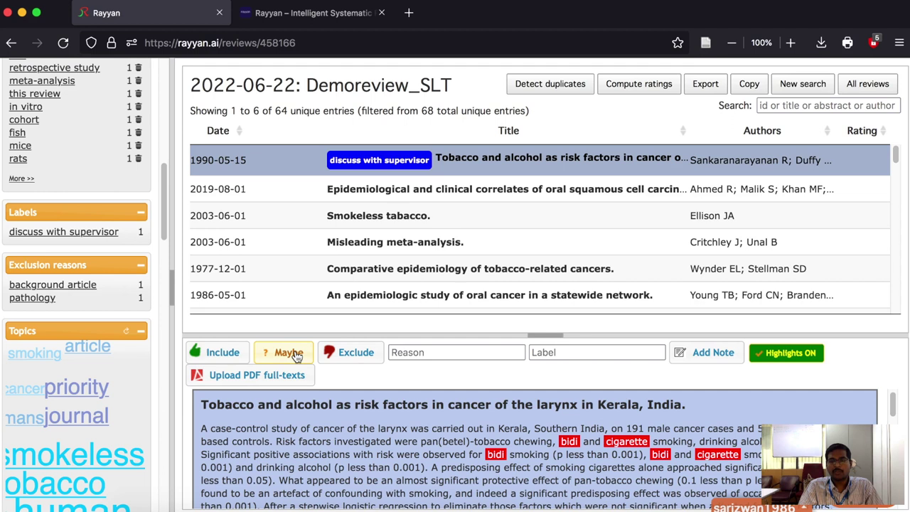
click(398, 352)
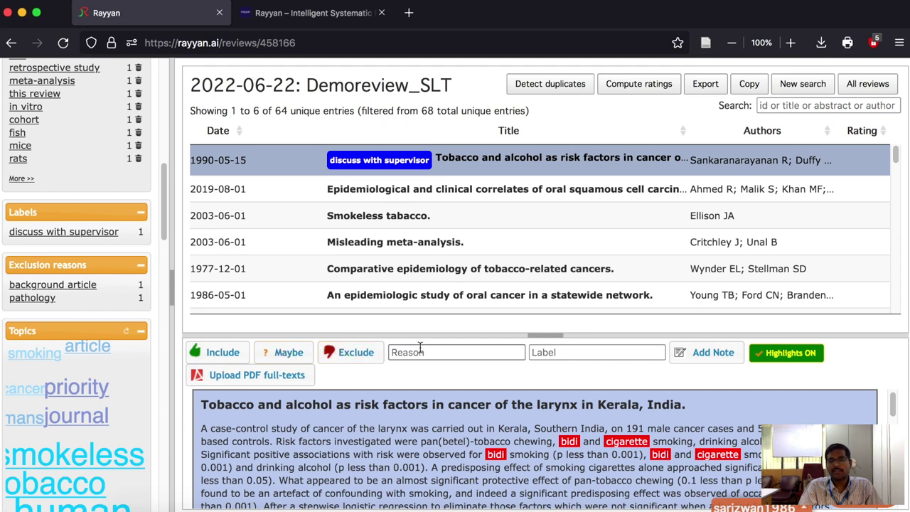
click(578, 350)
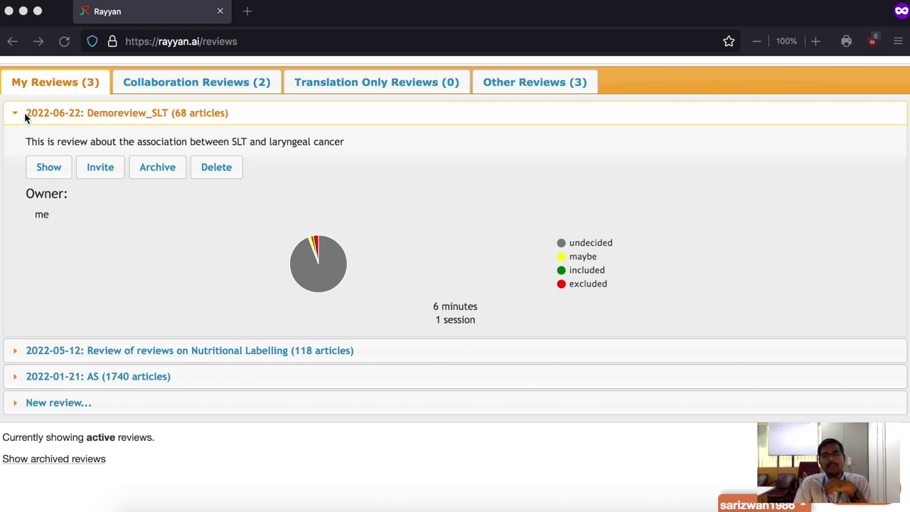
From All reviews, expand the Demoreview_SLT entry and bring up its Invite form.
click(105, 168)
click(71, 168)
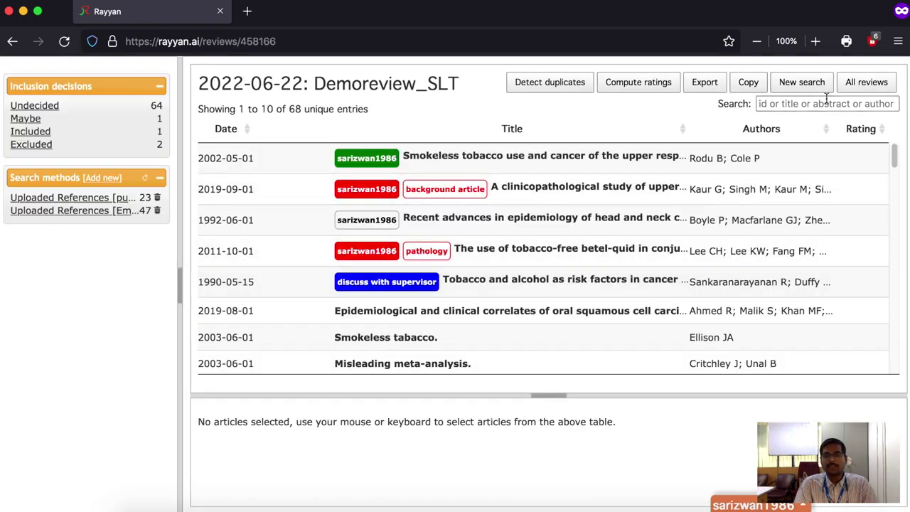
click(870, 83)
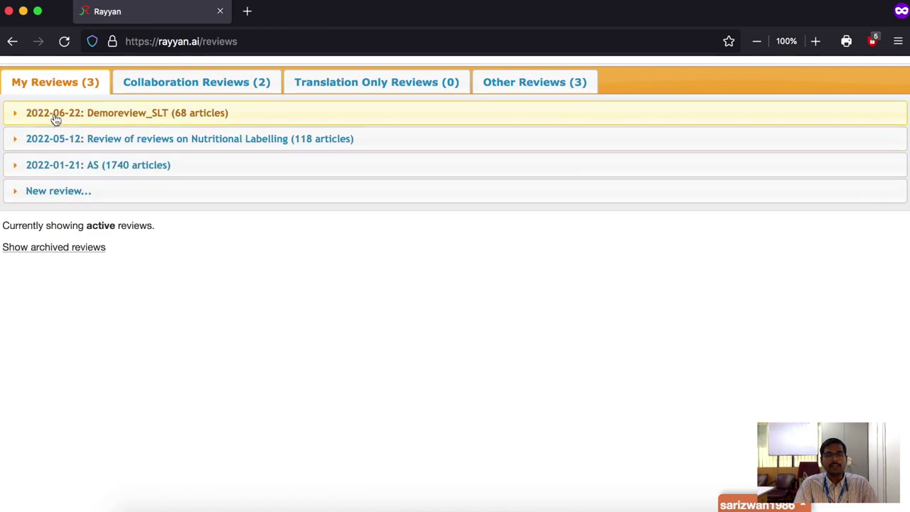
click(17, 118)
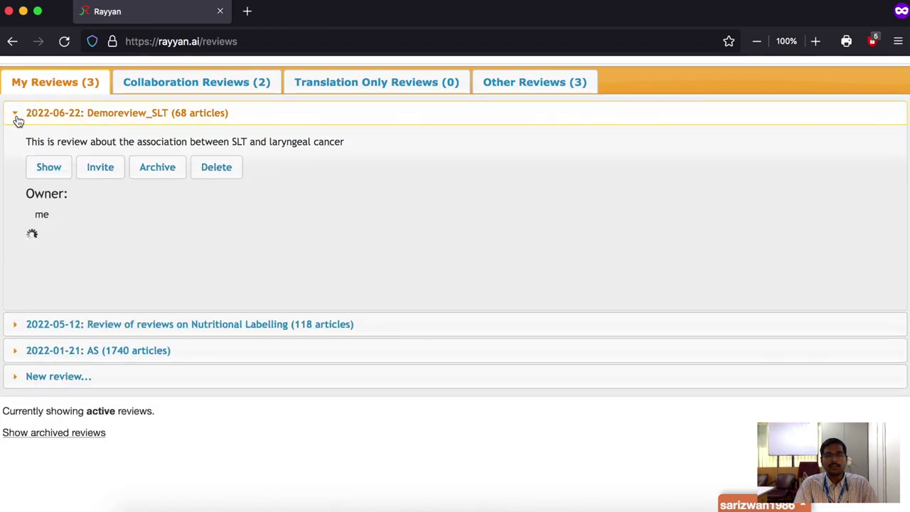
click(106, 172)
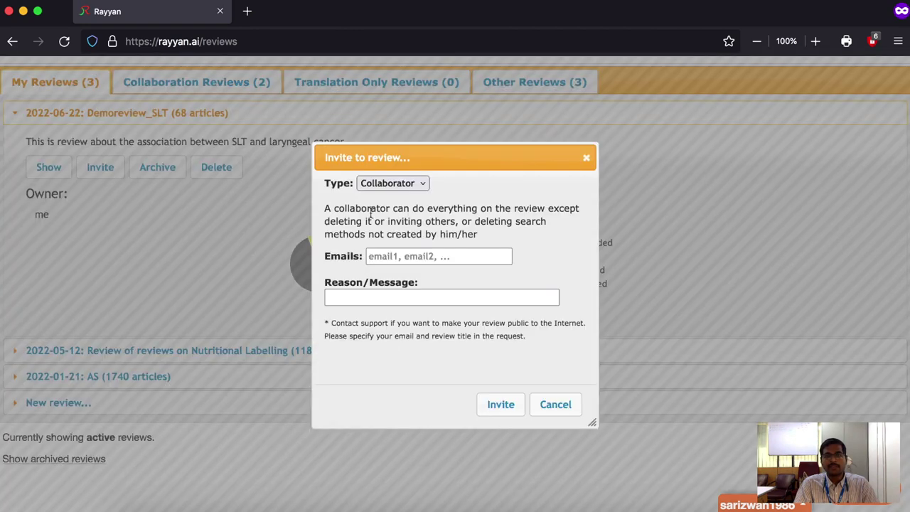
Invite the colleague's e-mail as Collaborator with the message 'Hi welcome to the team'.
click(419, 184)
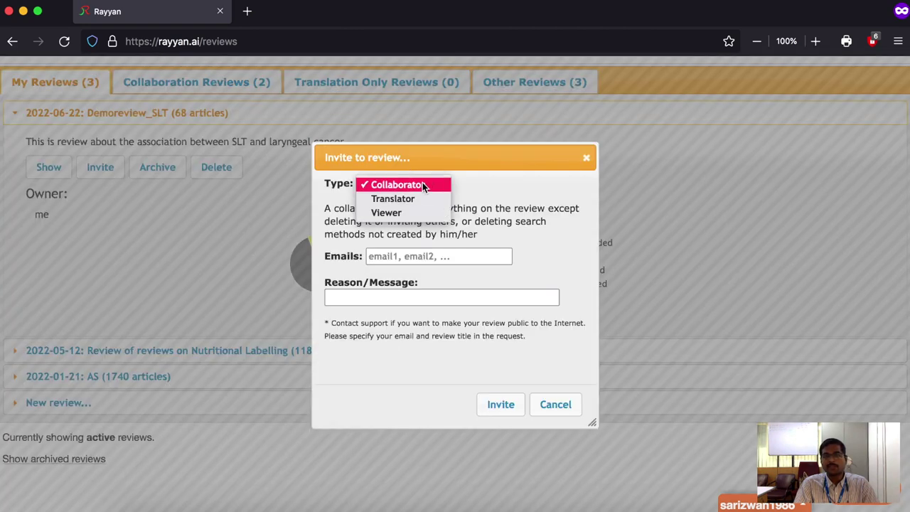
click(418, 187)
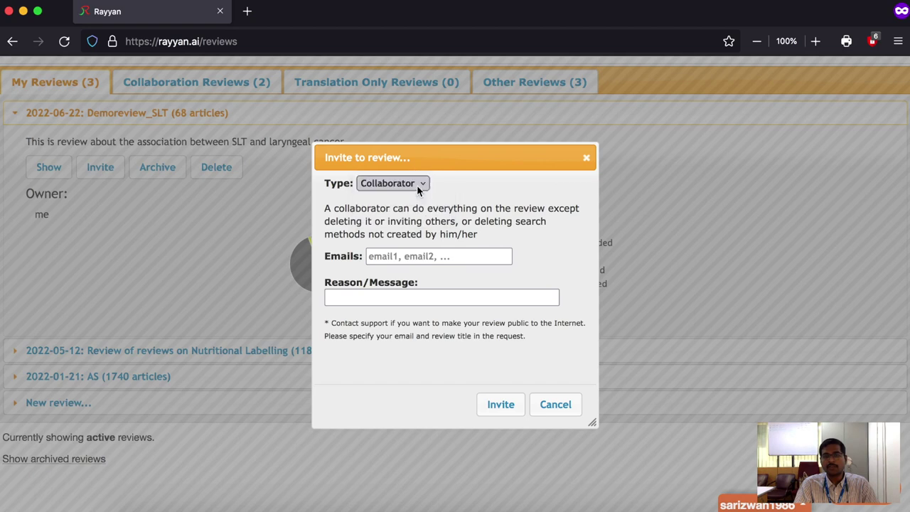
click(431, 256)
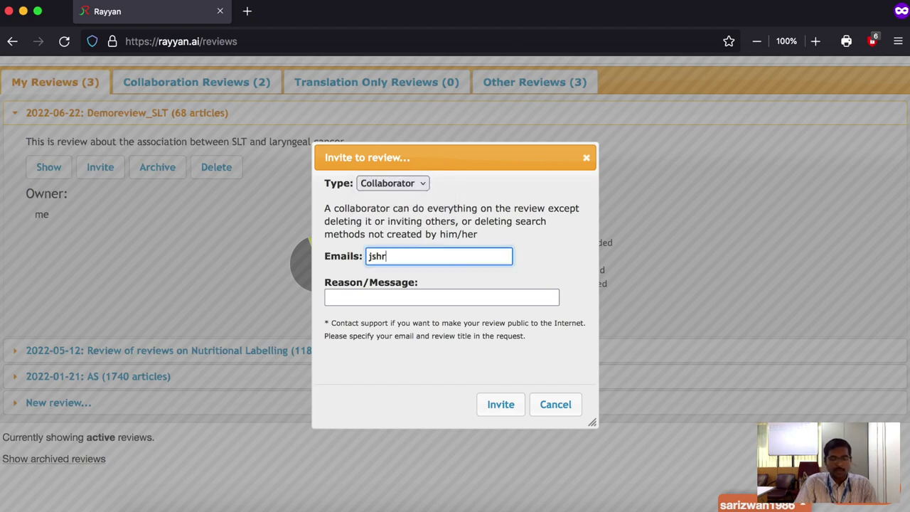
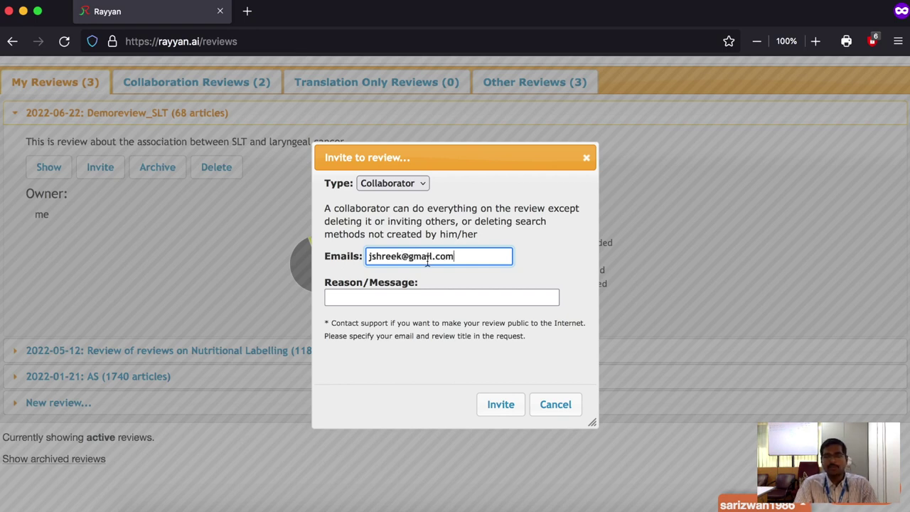
click(422, 294)
text(Hi)
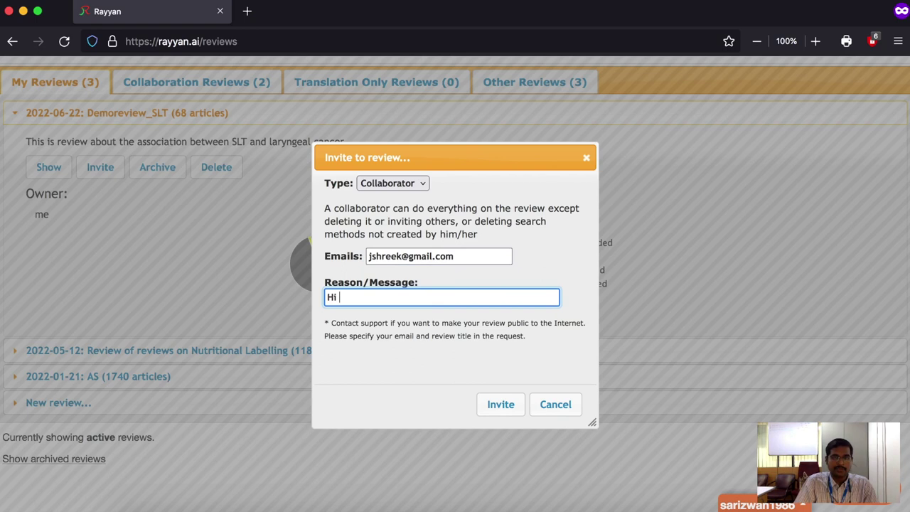
text( welcome to the team)
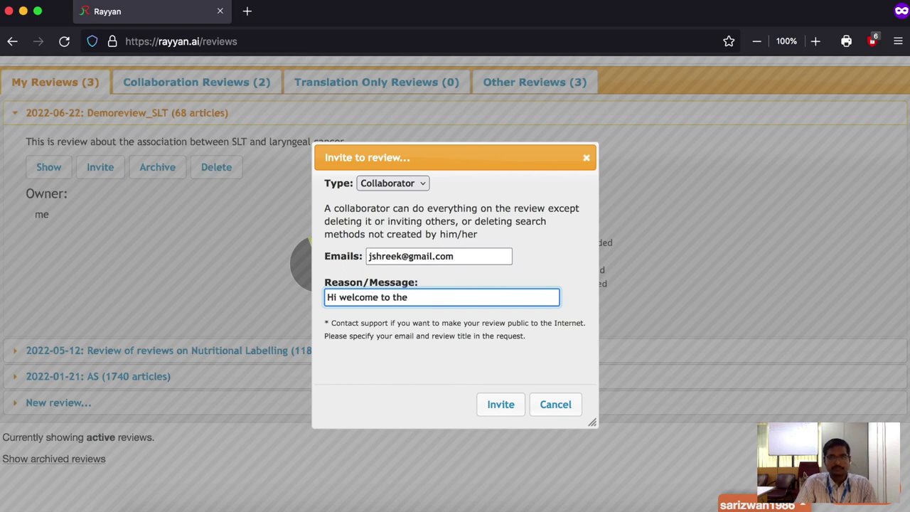
click(508, 410)
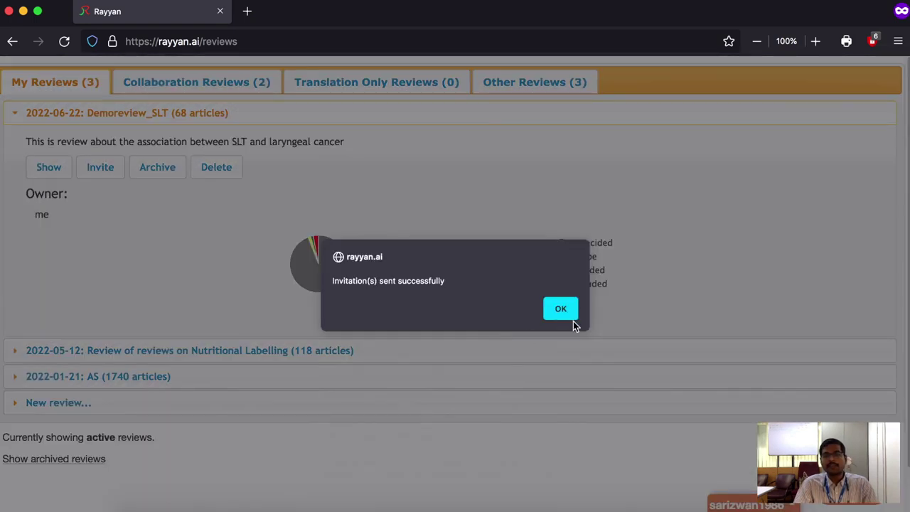
click(567, 310)
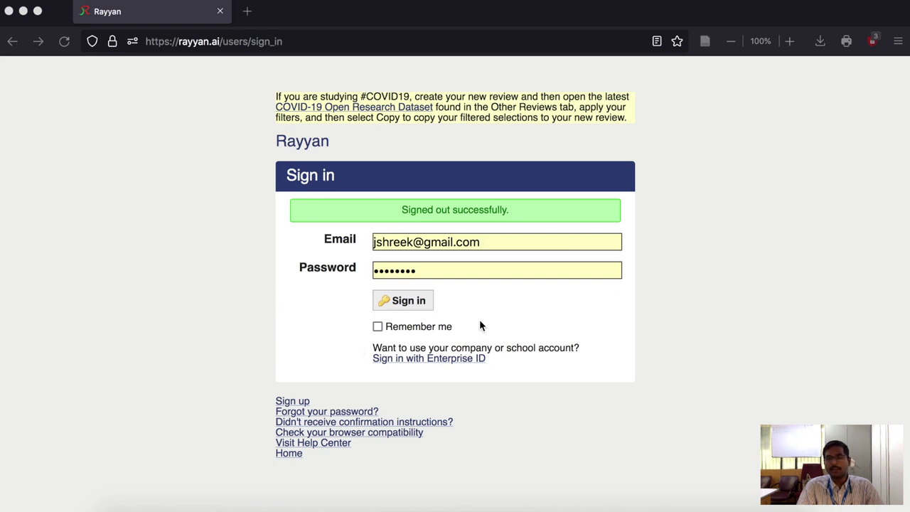
Sign in with the invited collaborator's e-mail and password.
click(416, 301)
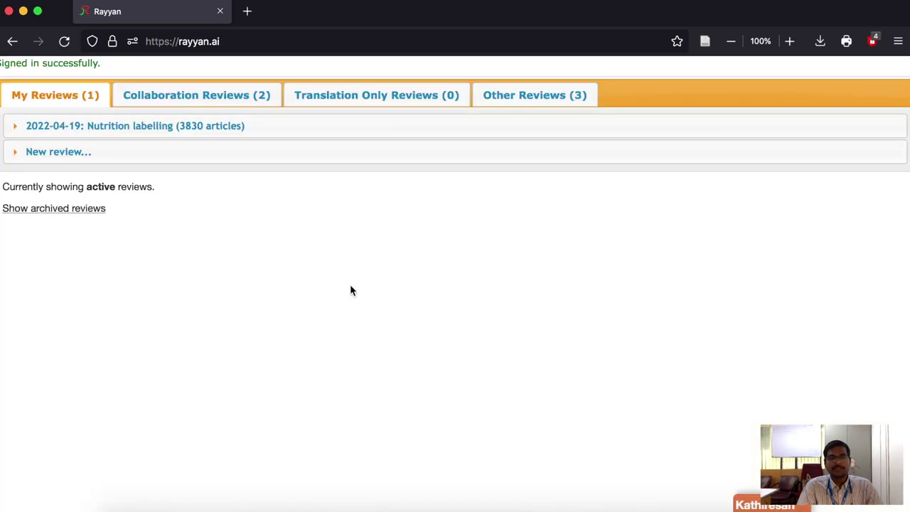
Under Collaboration Reviews, expand Demoreview_SLT, check its collaborators, and open it.
click(178, 97)
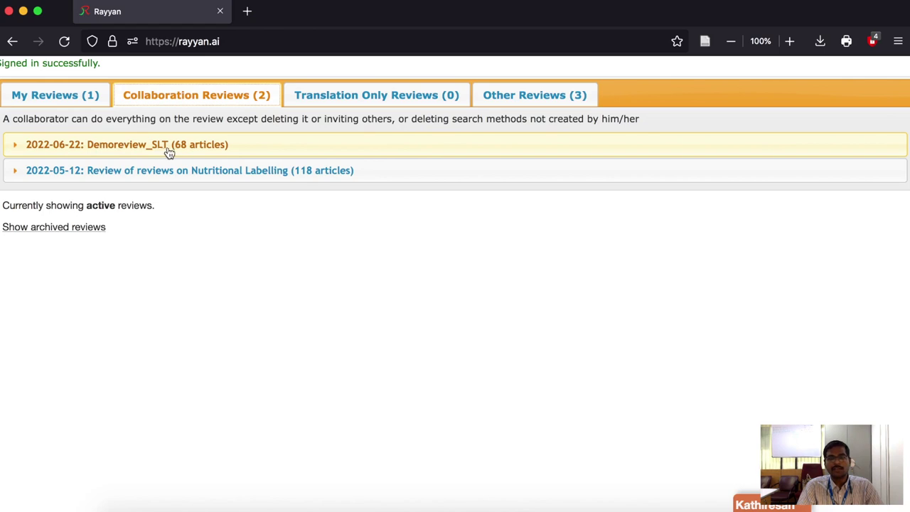
click(164, 148)
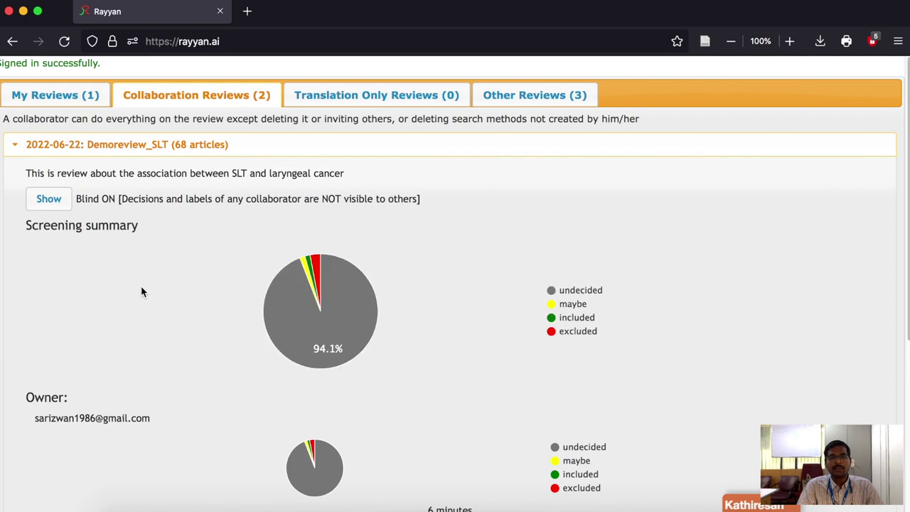
scroll(143, 286, down, 2)
scroll(150, 286, down, 4)
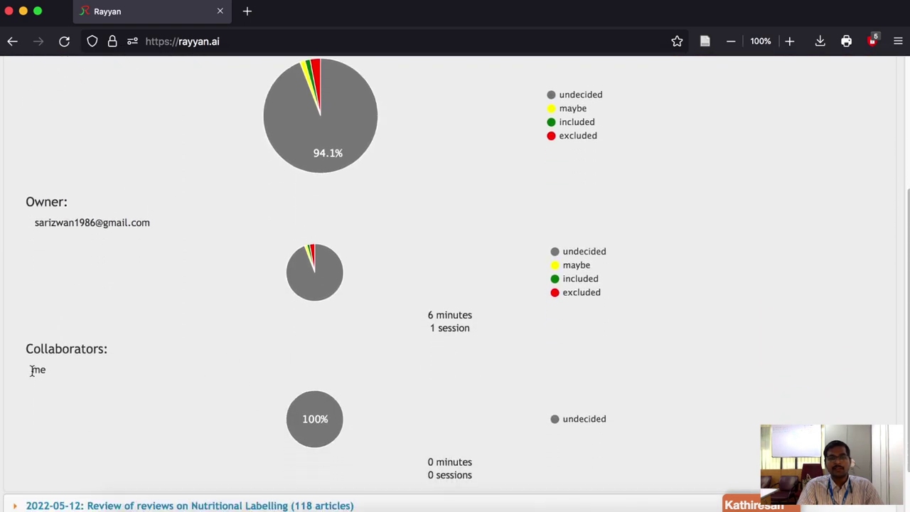
double_click(32, 369)
scroll(78, 375, up, 6)
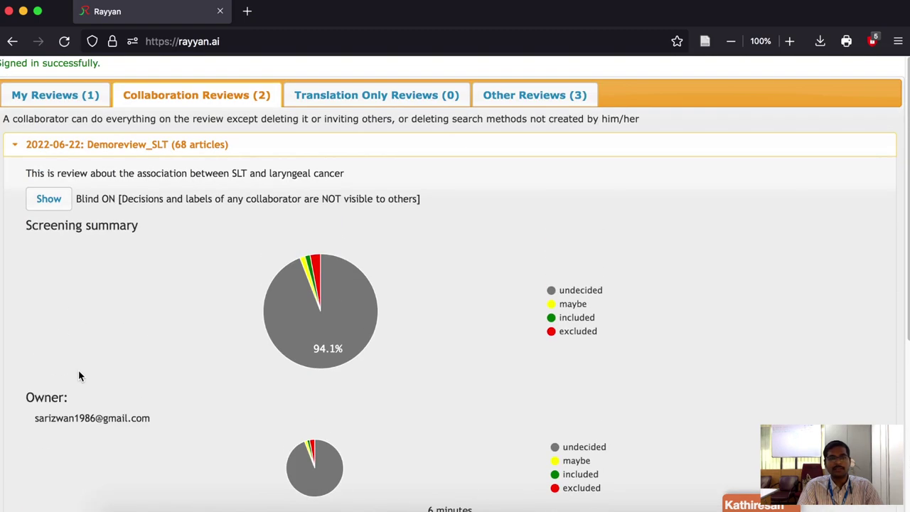
click(66, 206)
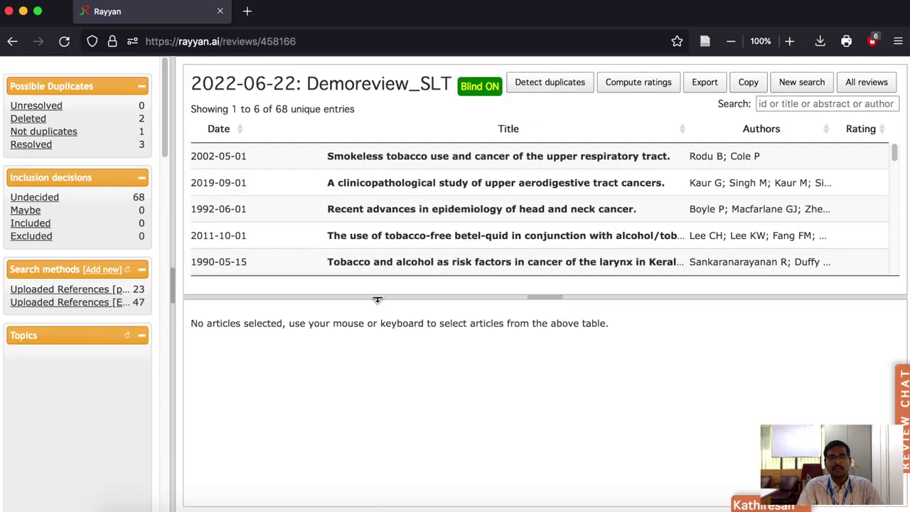
Drag the table splitter down so seven entries of Demoreview_SLT fit in view.
drag(377, 299, 371, 351)
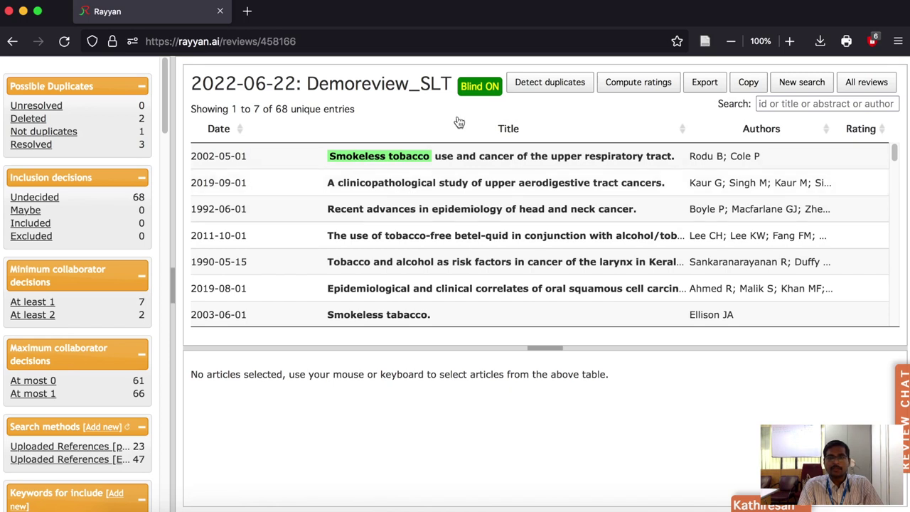
mouse_move(467, 86)
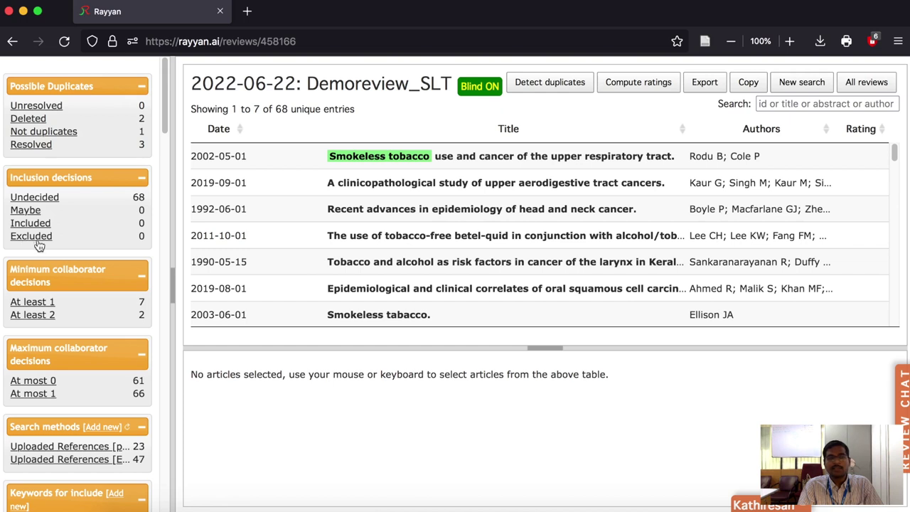
Include the Smokeless tobacco, clinicopathological and Tobacco and alcohol articles. Mark head and neck Maybe and exclude betel-quid.
click(504, 158)
click(213, 365)
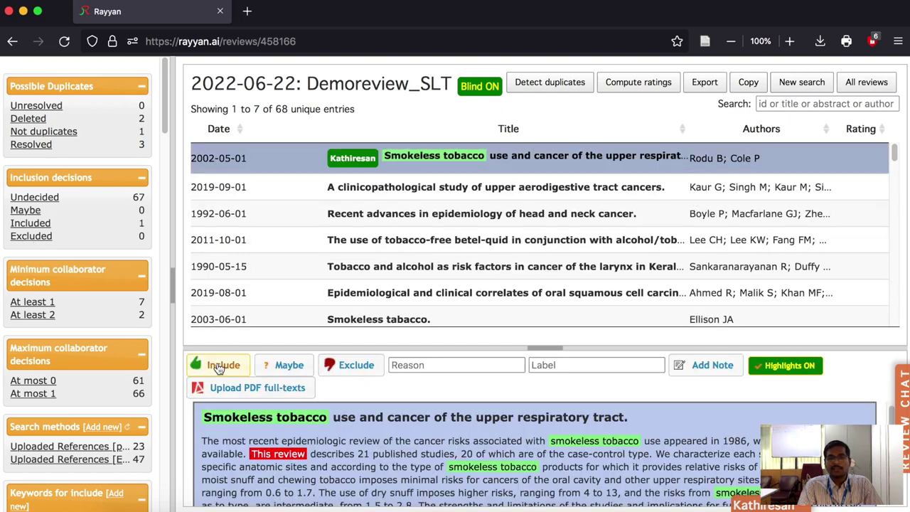
click(386, 187)
click(218, 365)
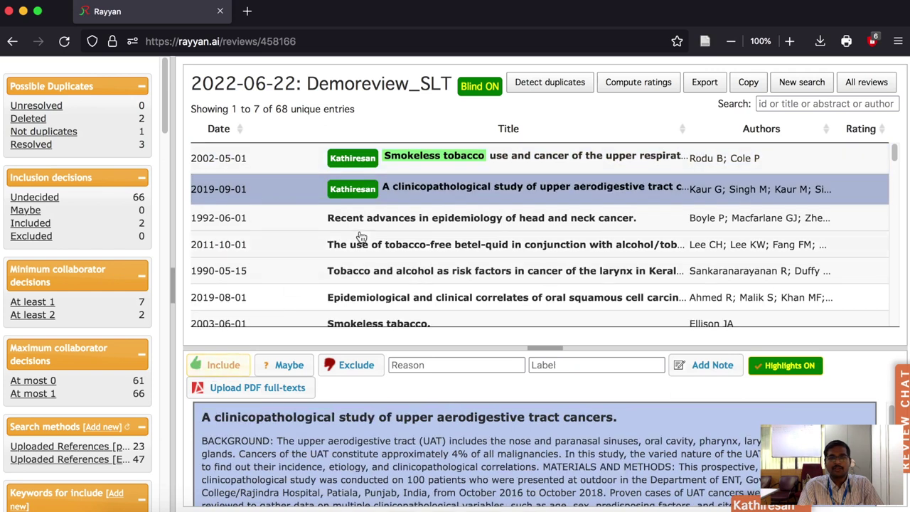
click(234, 217)
click(285, 365)
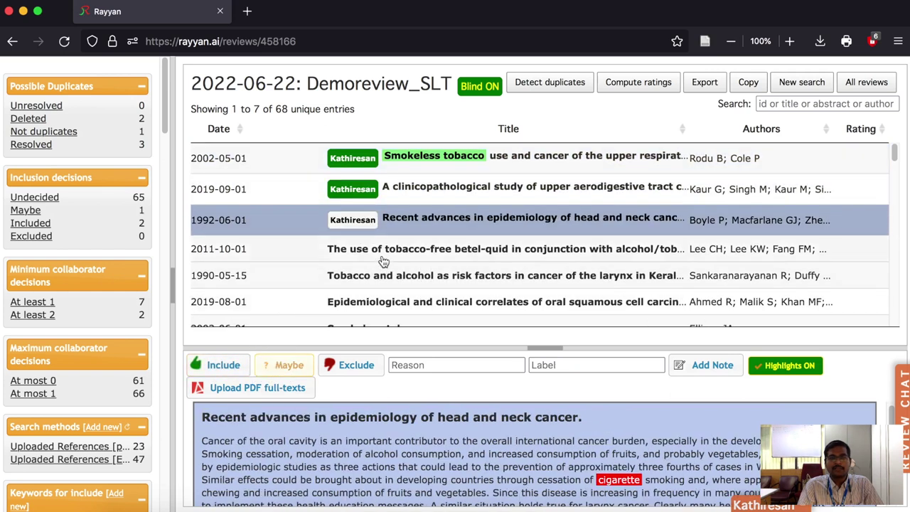
click(382, 257)
click(347, 365)
click(369, 282)
click(220, 365)
Mark Epidemiological correlates Maybe and include Smokeless tabacco. Exclude Misleading meta-analysis with reason 'foreign language'.
scroll(366, 267, down, 2)
click(364, 257)
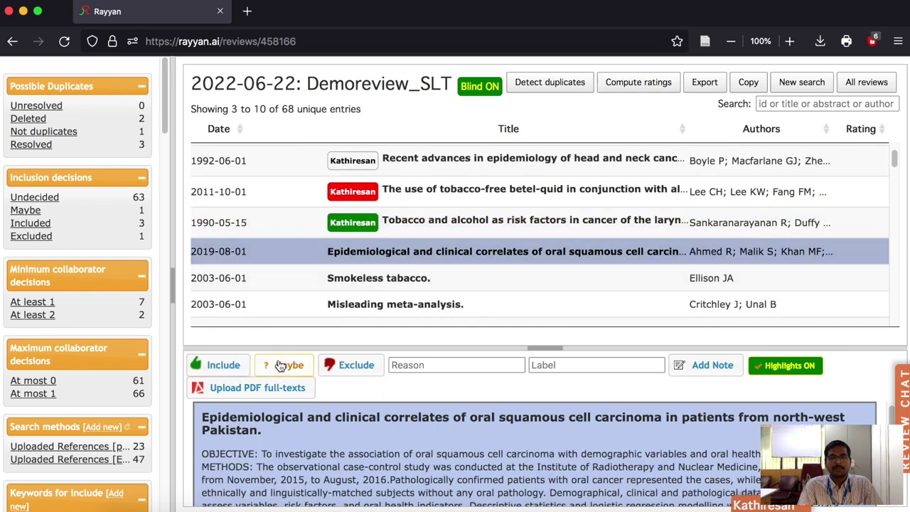
click(286, 365)
click(412, 284)
click(220, 364)
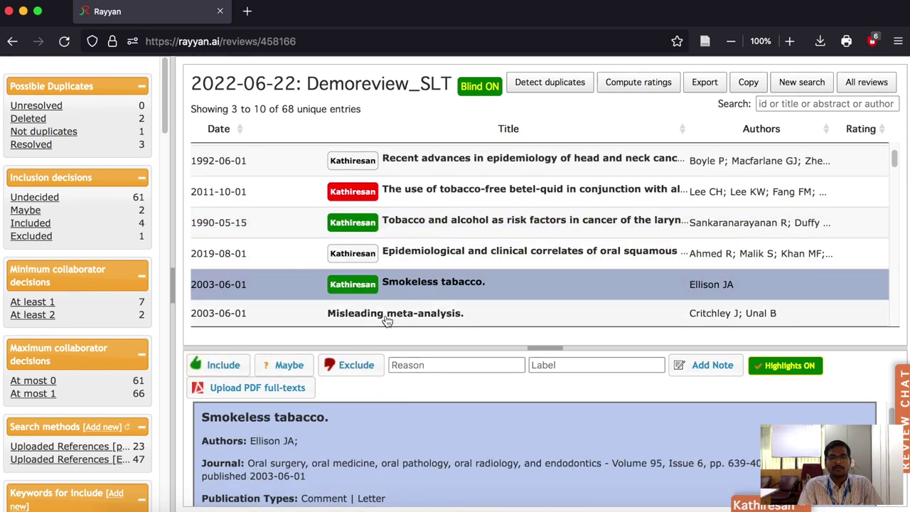
click(388, 311)
click(348, 365)
click(414, 364)
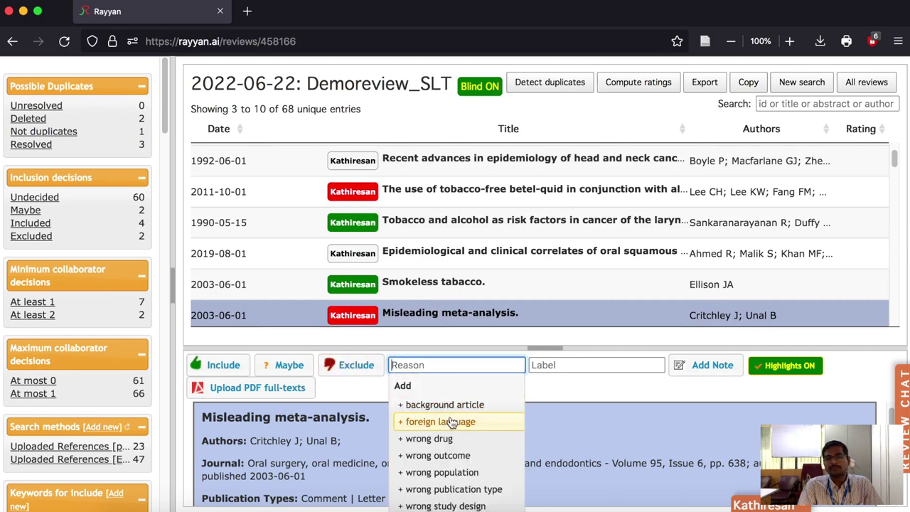
click(426, 421)
Give the betel-quid article the exclusion reason 'foreign language' and open the review chat.
click(431, 198)
click(459, 365)
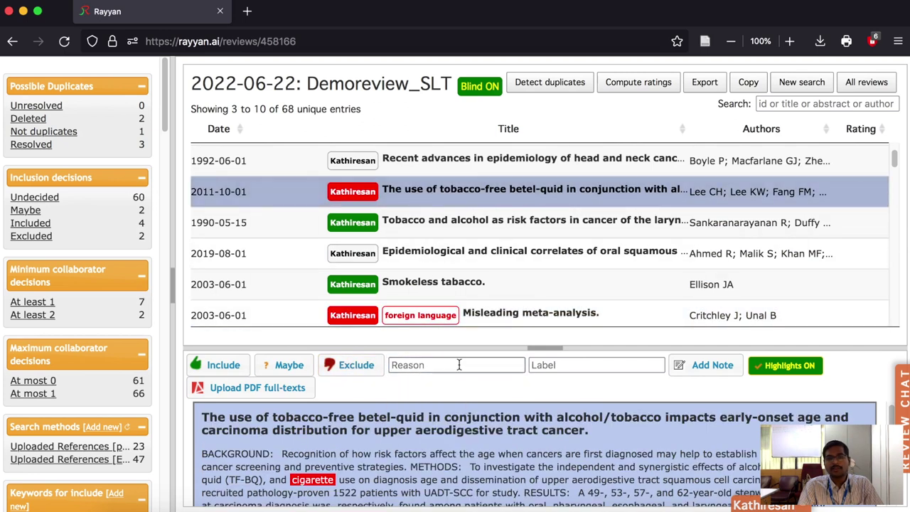
click(442, 419)
scroll(421, 191, up, 2)
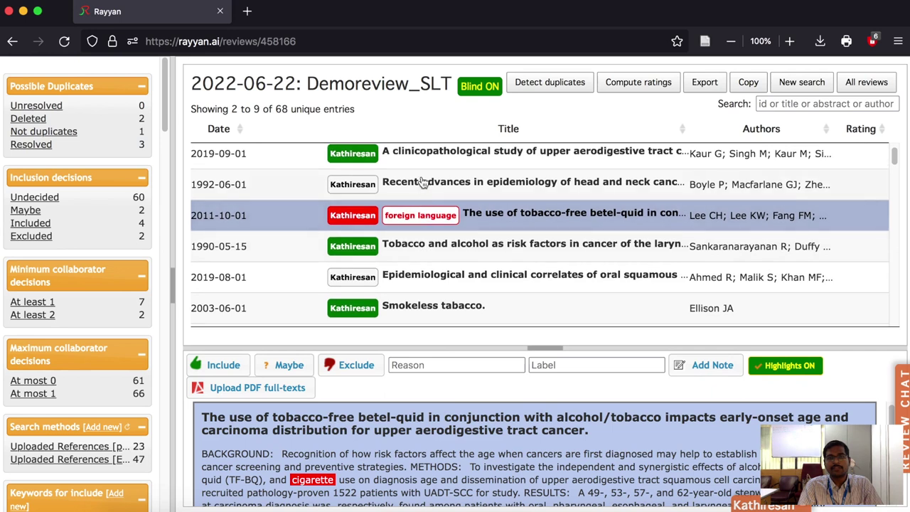
scroll(419, 198, down, 4)
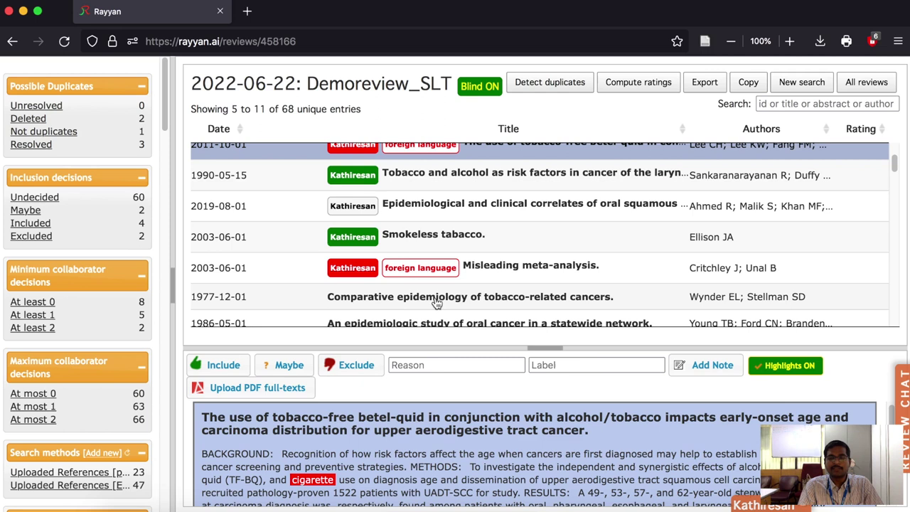
click(903, 386)
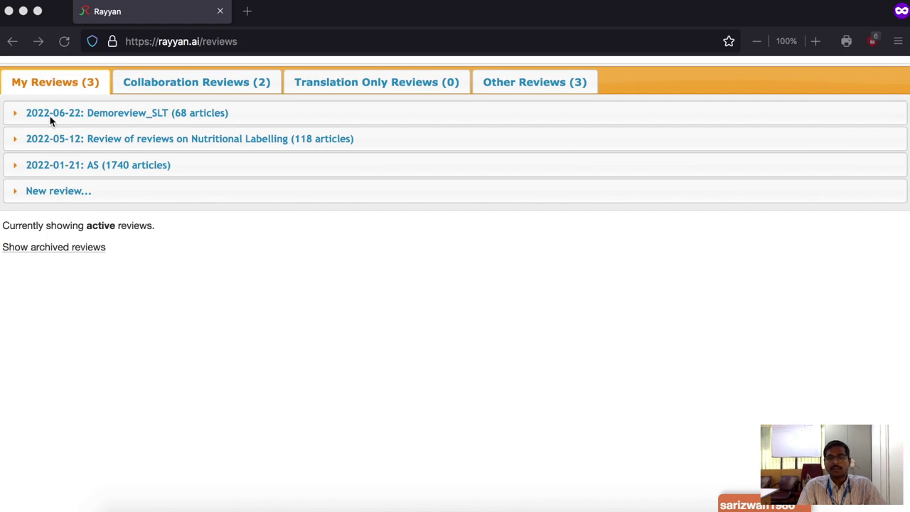
Expand Demoreview_SLT and review its 88.2% undecided summary and owner and collaborator decision charts.
click(20, 120)
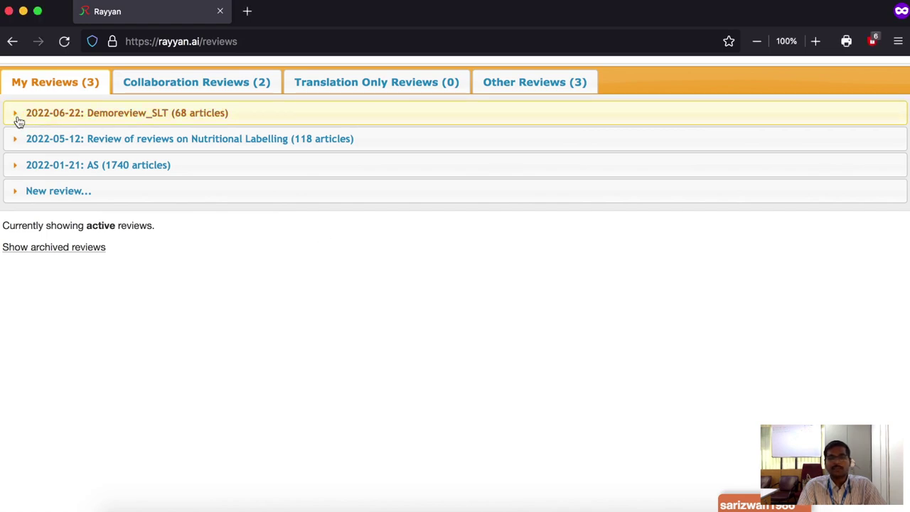
click(20, 120)
scroll(184, 246, down, 1)
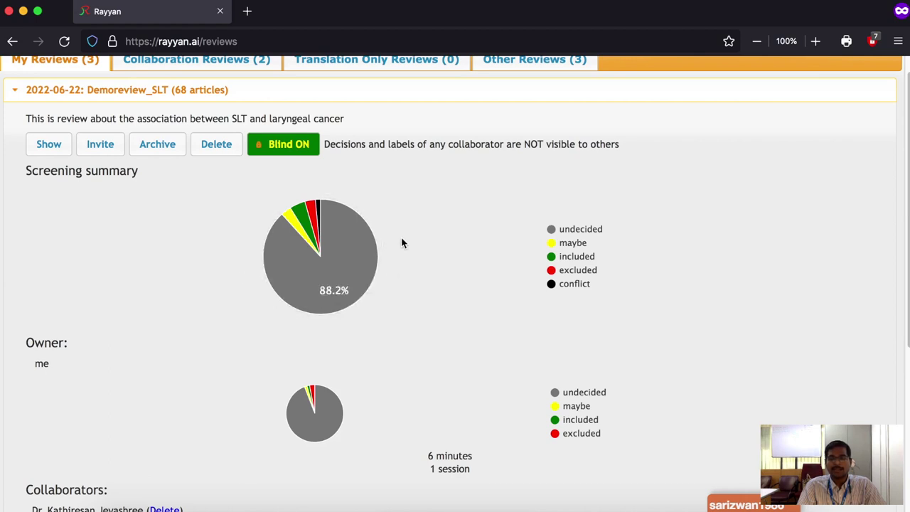
mouse_move(341, 250)
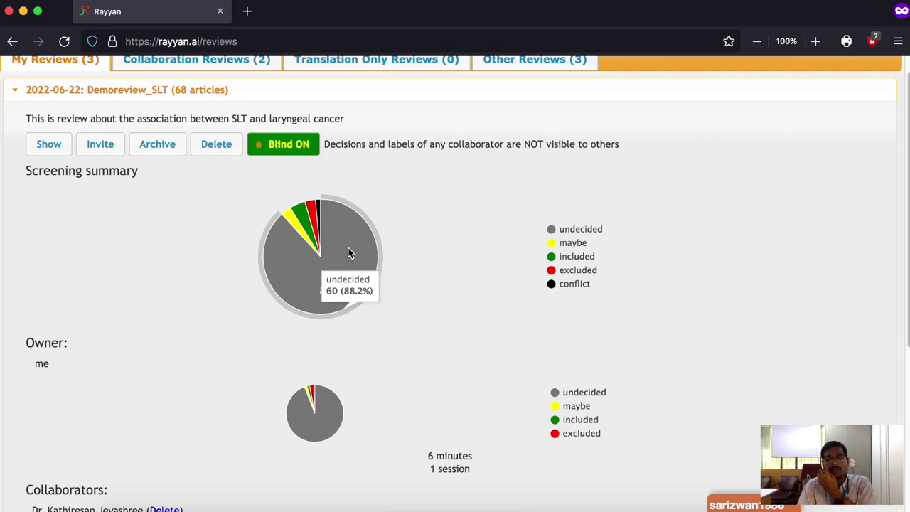
scroll(348, 250, down, 5)
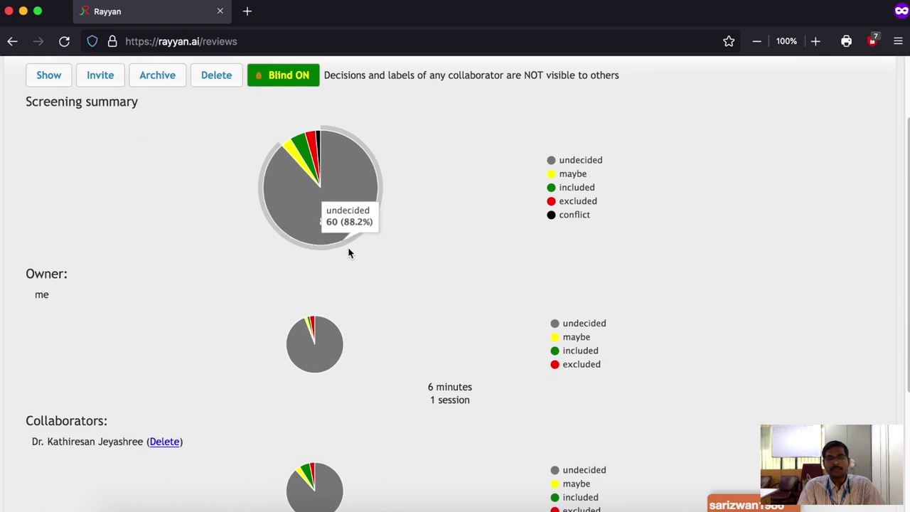
scroll(348, 252, down, 2)
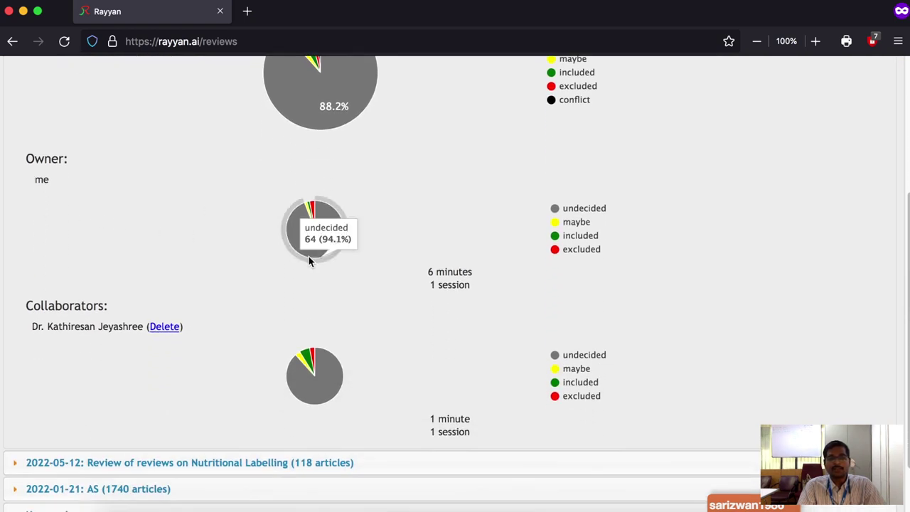
mouse_move(309, 250)
mouse_move(297, 388)
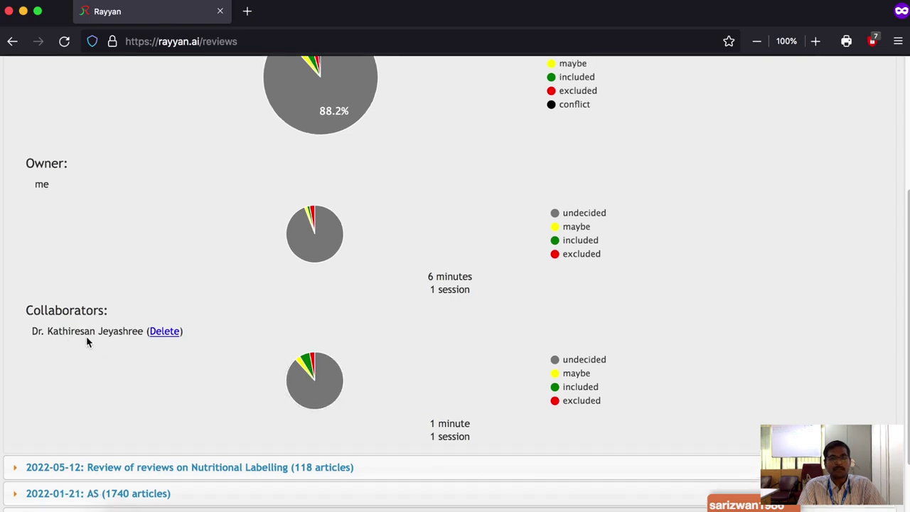
scroll(86, 335, down, 1)
scroll(87, 334, up, 3)
scroll(87, 339, up, 1)
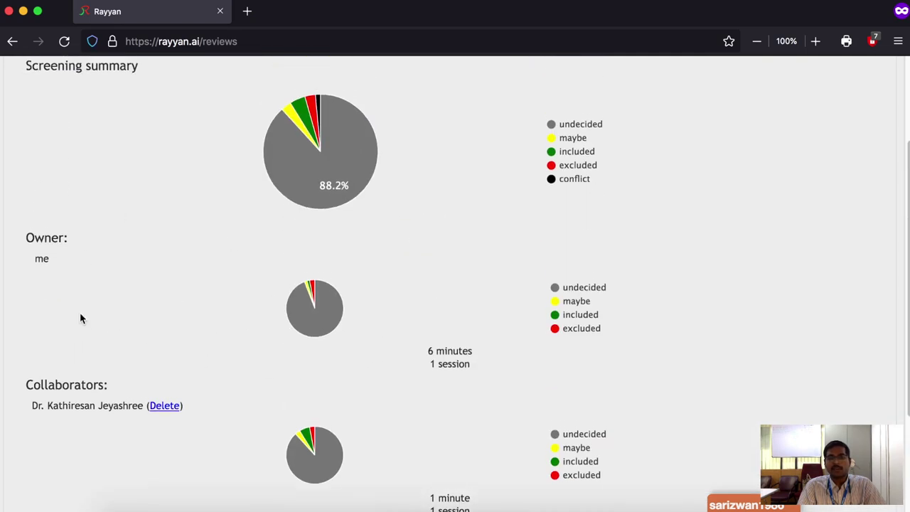
scroll(368, 334, up, 5)
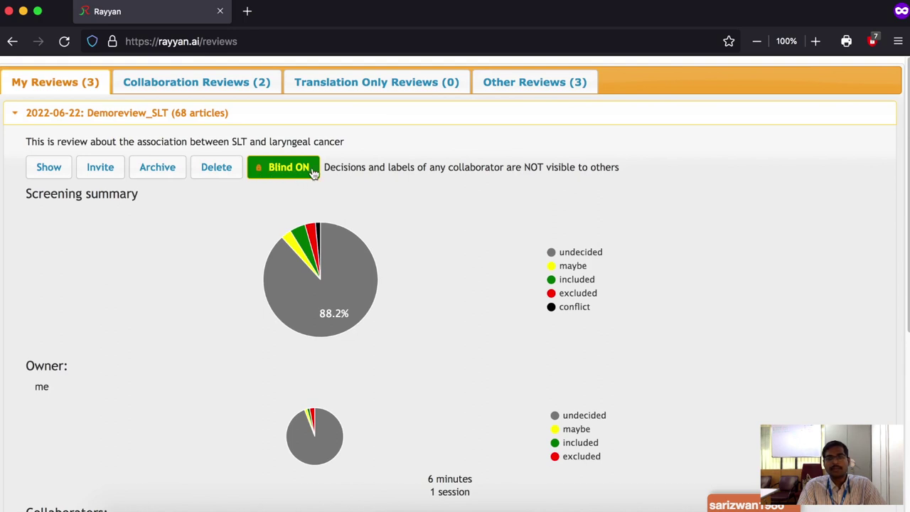
Switch Demoreview_SLT's blind mode off and open its article list.
click(271, 167)
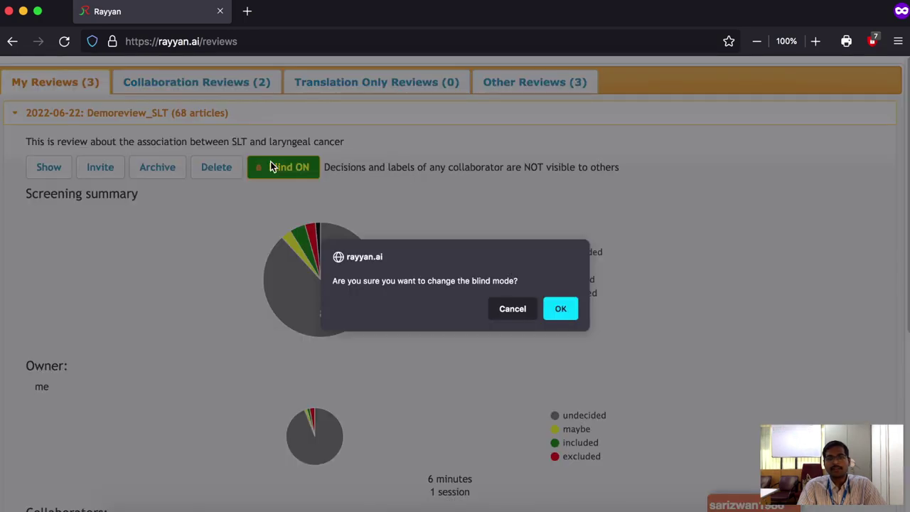
click(561, 308)
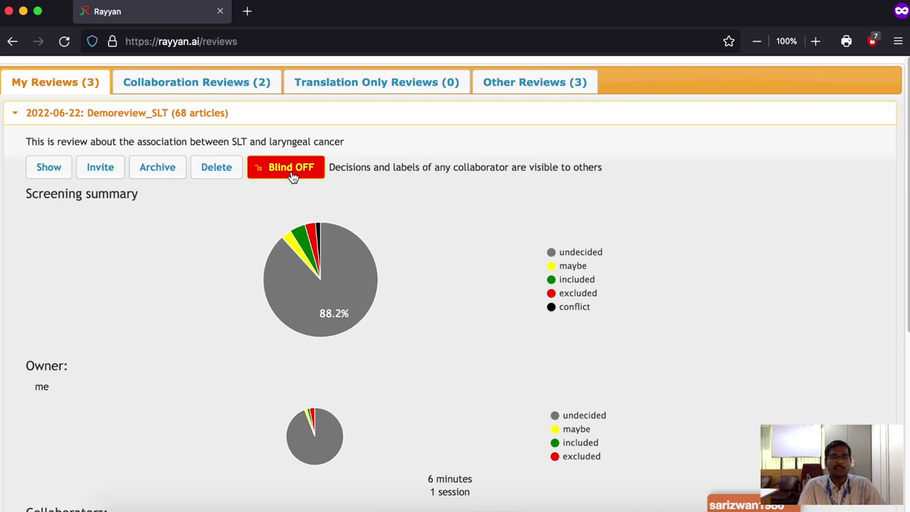
click(61, 169)
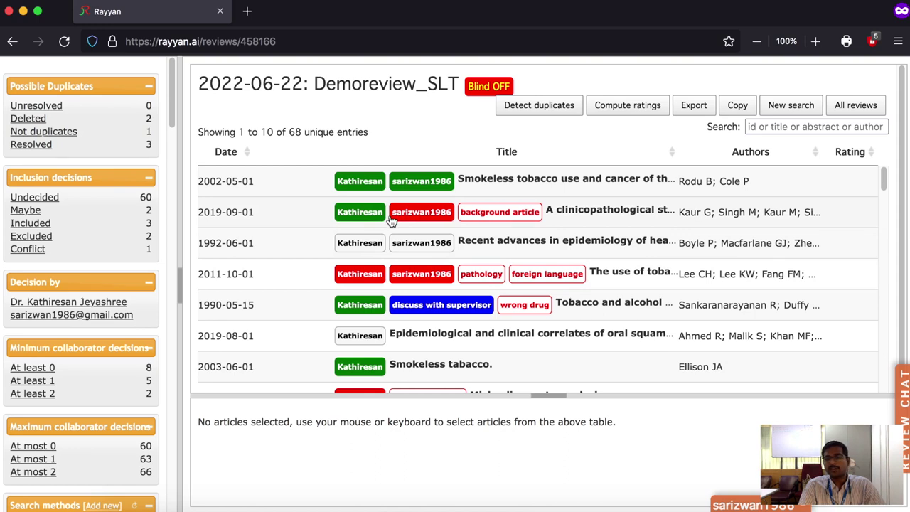
Filter to the one conflicting article and read the clinicopathological study's abstract.
click(28, 250)
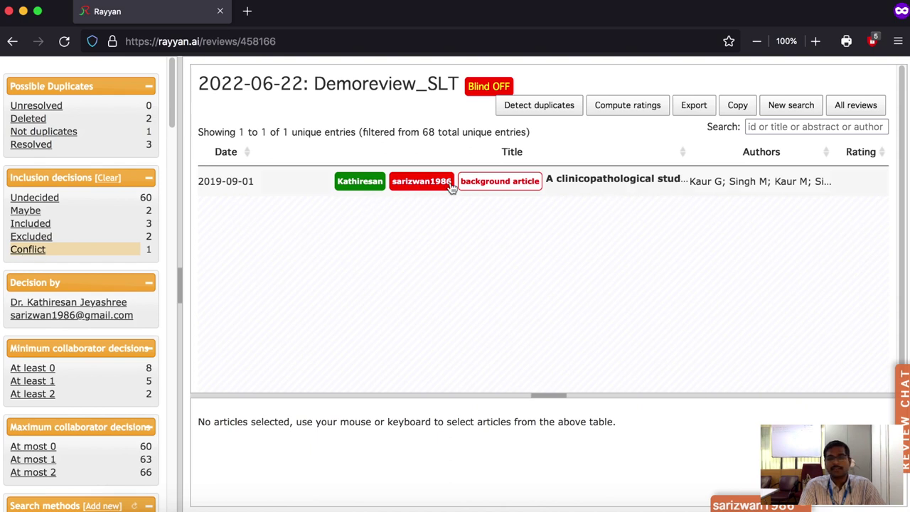
click(597, 186)
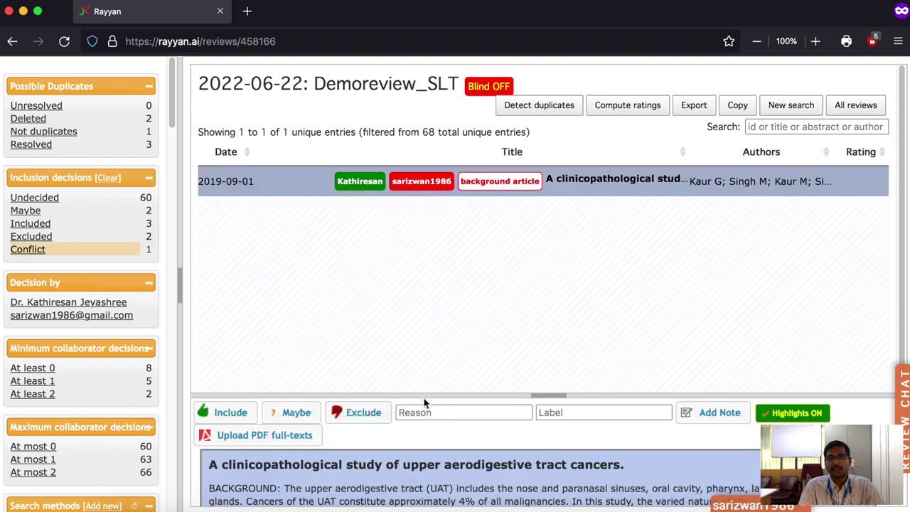
drag(424, 396, 429, 354)
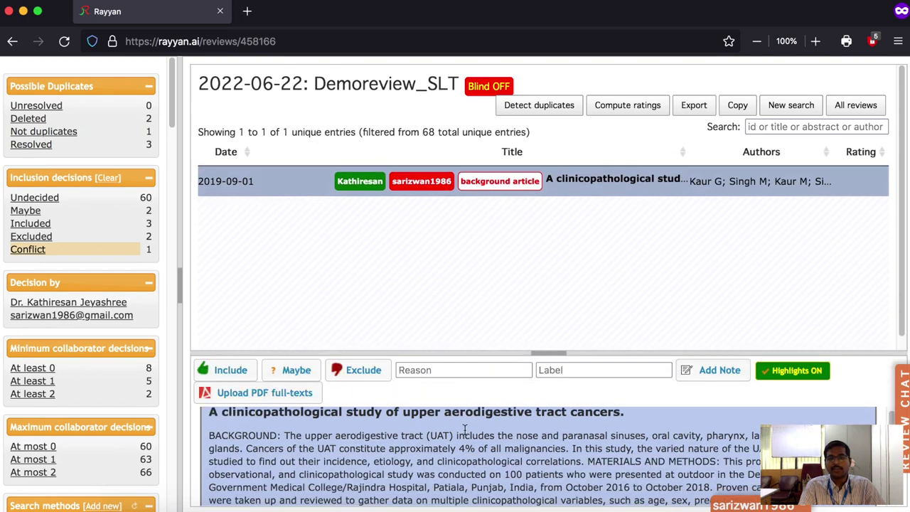
scroll(400, 442, down, 3)
scroll(400, 443, down, 5)
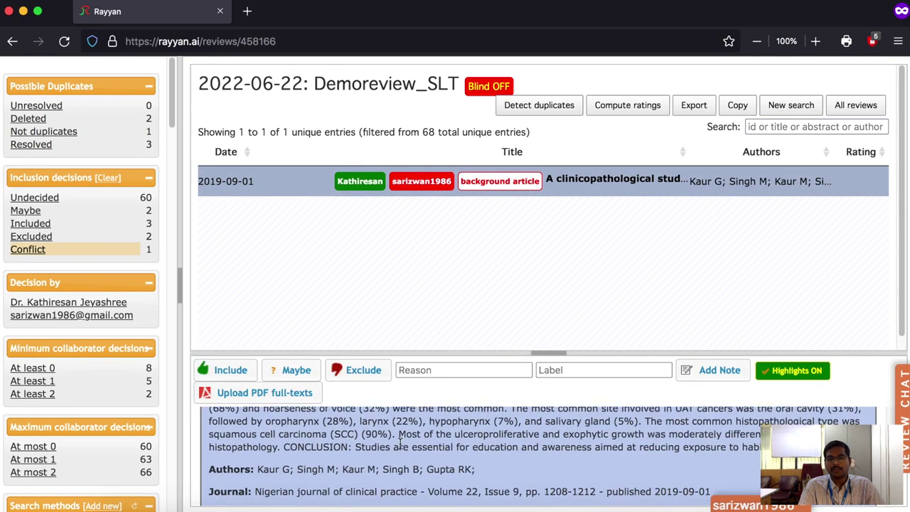
scroll(399, 444, up, 10)
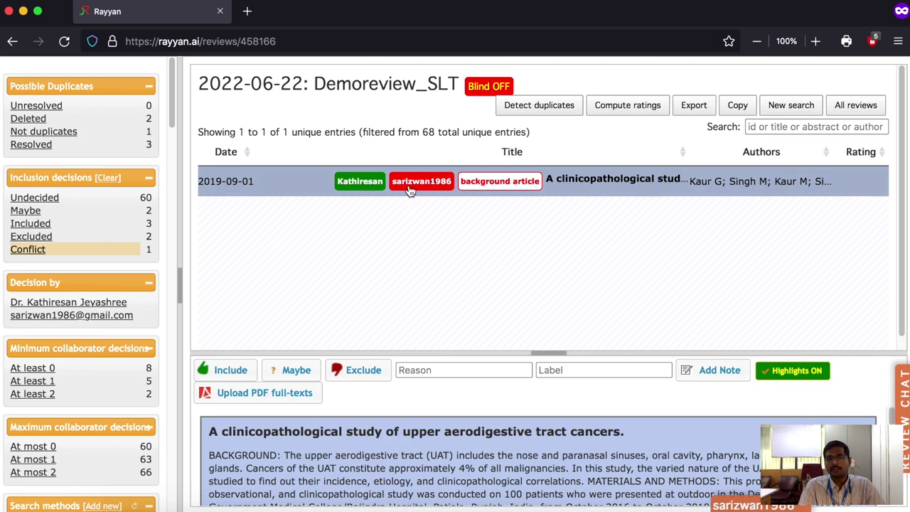
Exclude the conflicting clinicopathological study.
click(360, 372)
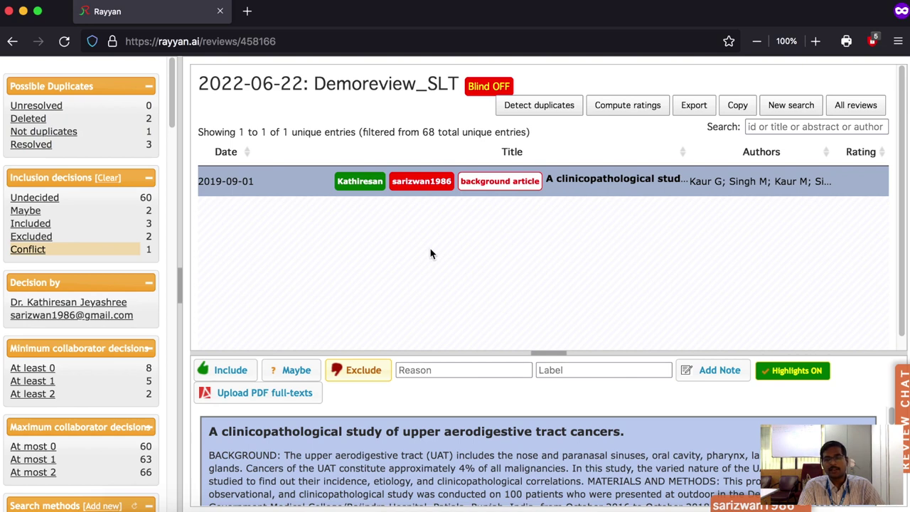
drag(574, 352, 574, 308)
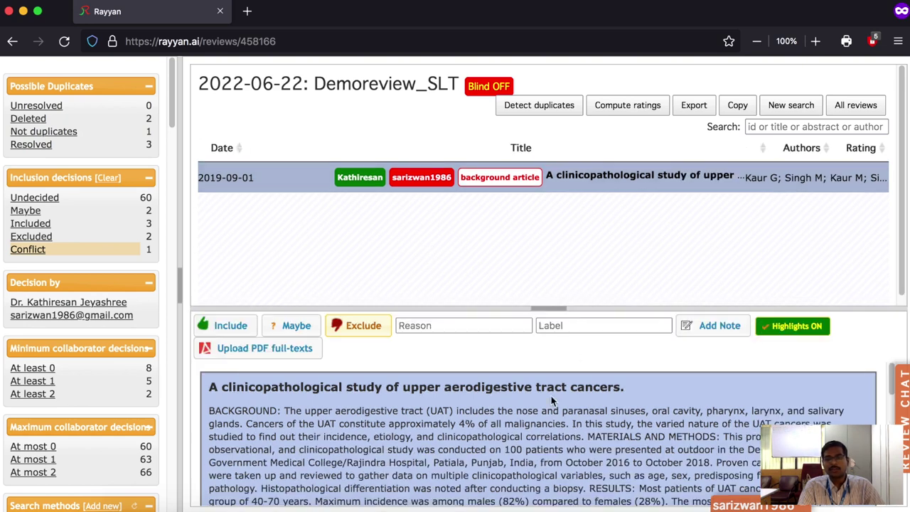
scroll(514, 452, down, 5)
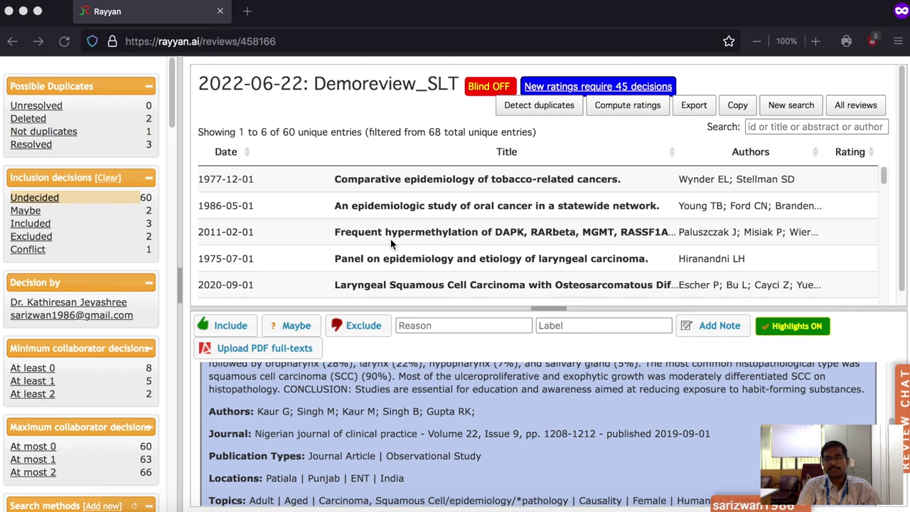
Filter Demoreview_SLT to its three included articles, then return to All reviews.
scroll(490, 425, up, 5)
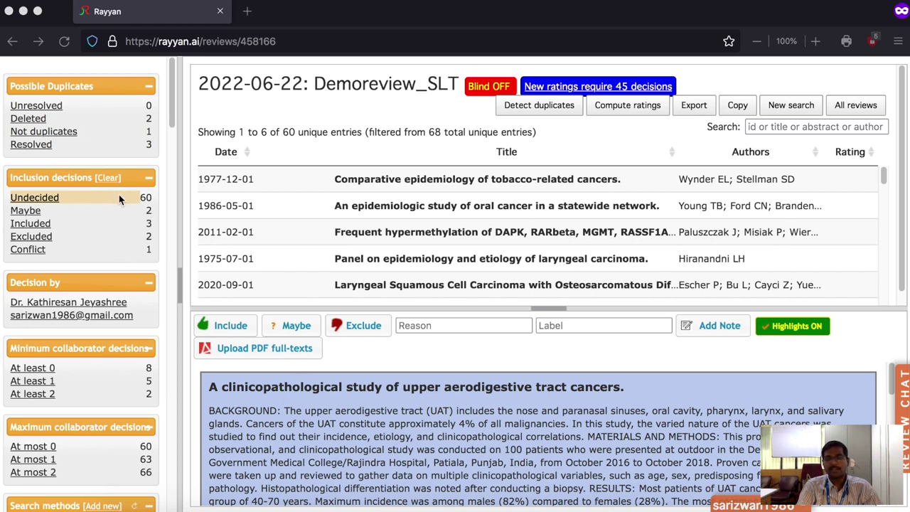
click(31, 225)
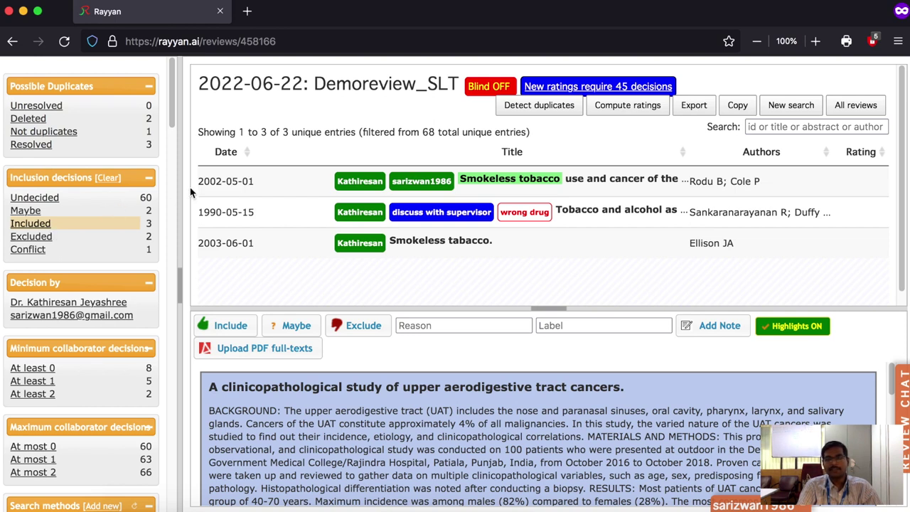
click(868, 105)
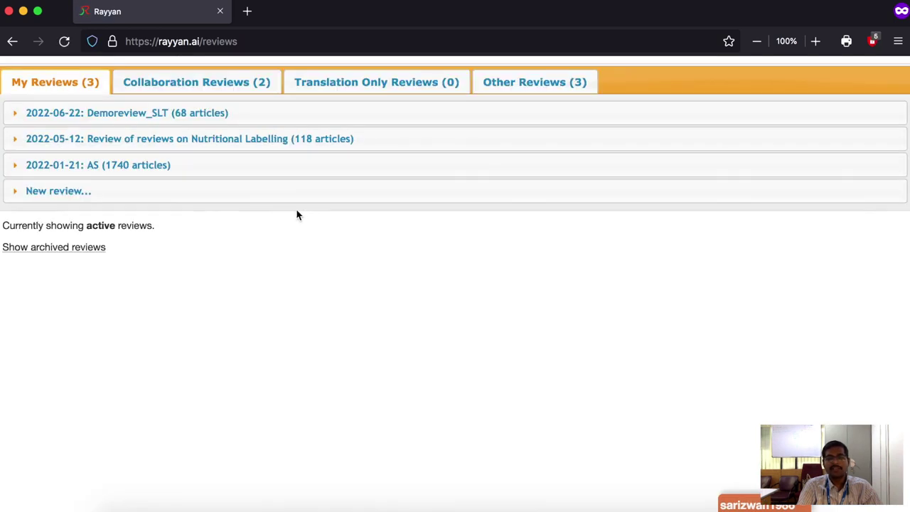
Start a new review titled 'Fulltext_SLT'.
click(62, 192)
click(189, 222)
text(Fulltes)
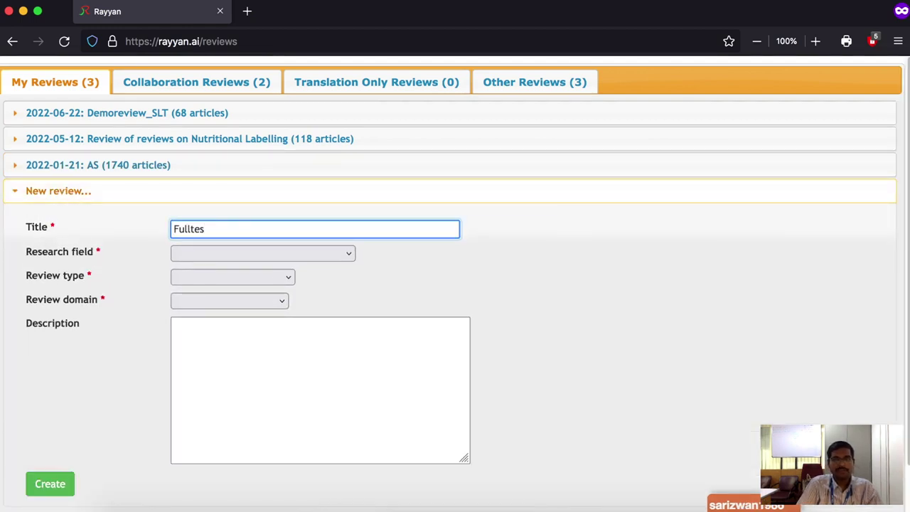
key(BackSpace)
text(xt_SLT)
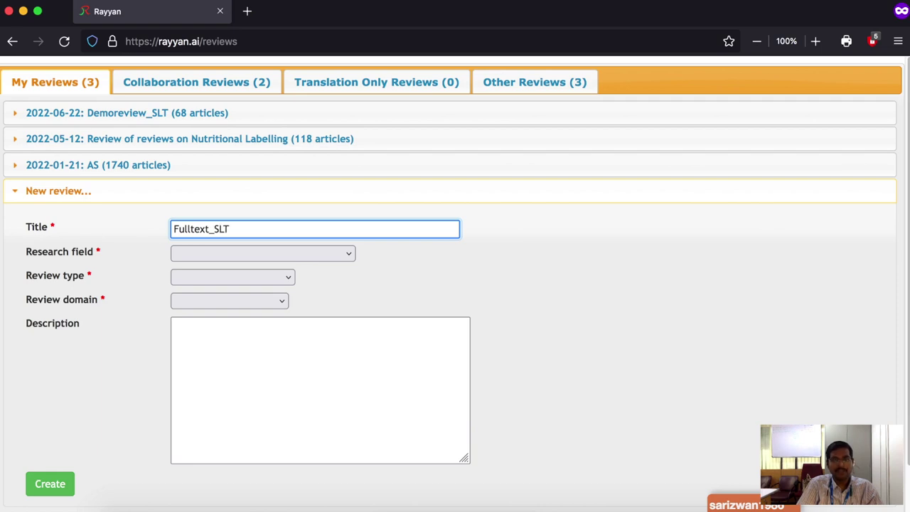
Set research field Medicine and human health, type Systematic review, and domain Biomedical.
click(227, 252)
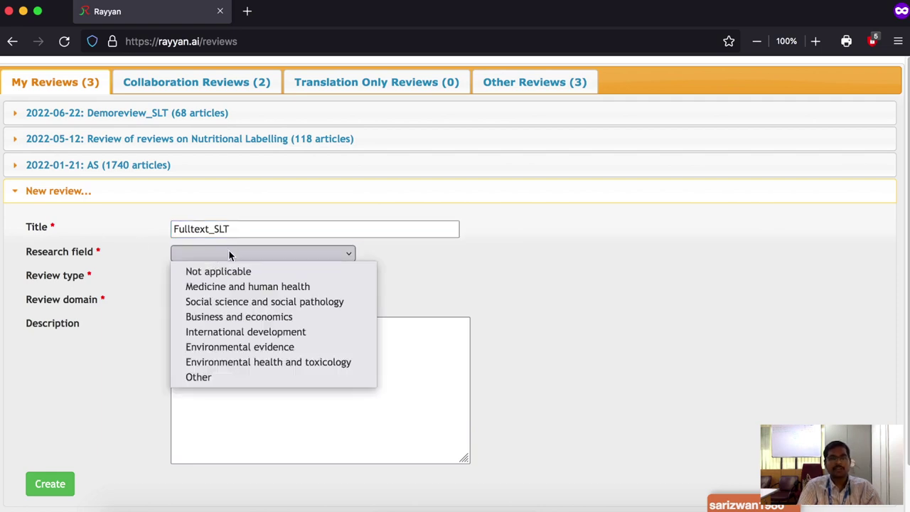
click(248, 287)
click(245, 279)
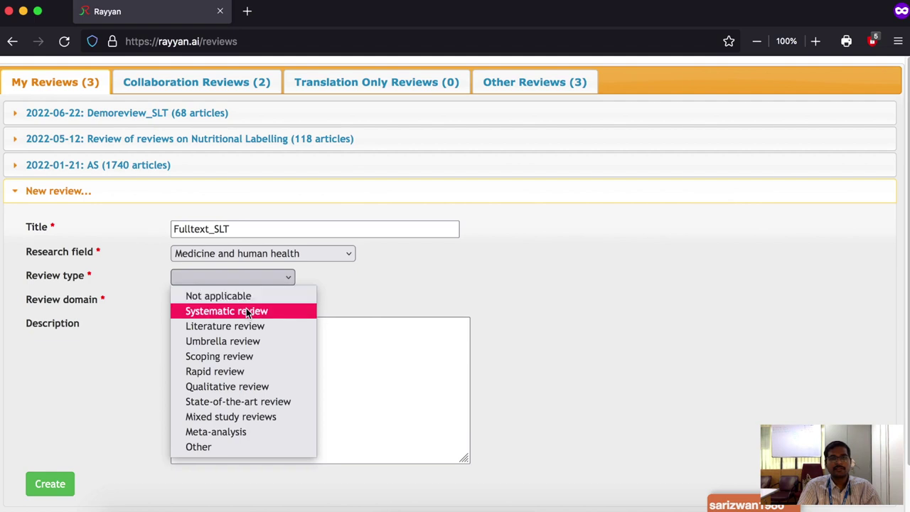
click(248, 312)
click(206, 299)
click(223, 332)
Add the description 'full text review of demo', create the review, and return to All reviews.
click(222, 339)
text(full text review)
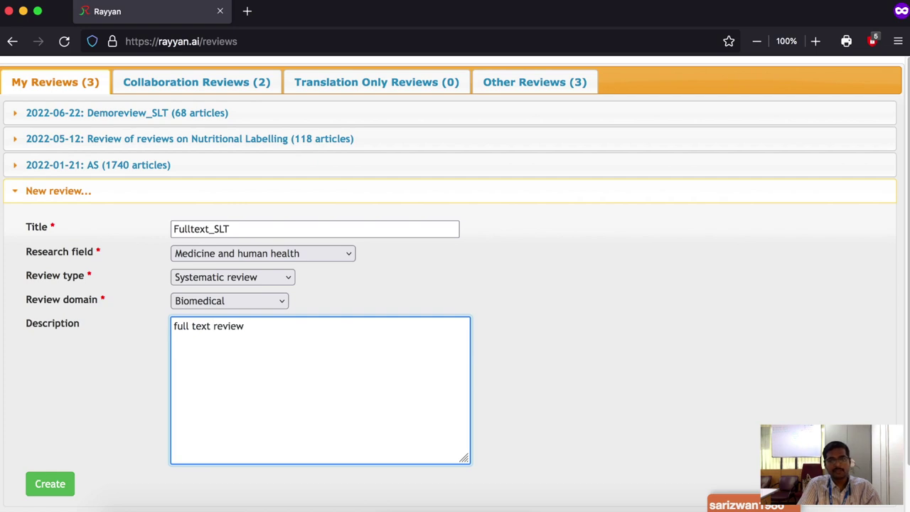
text( of demo)
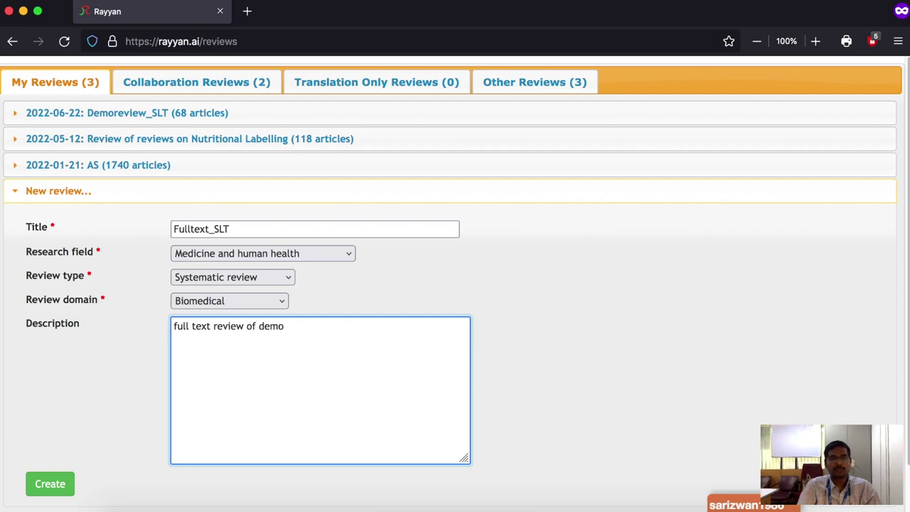
click(41, 491)
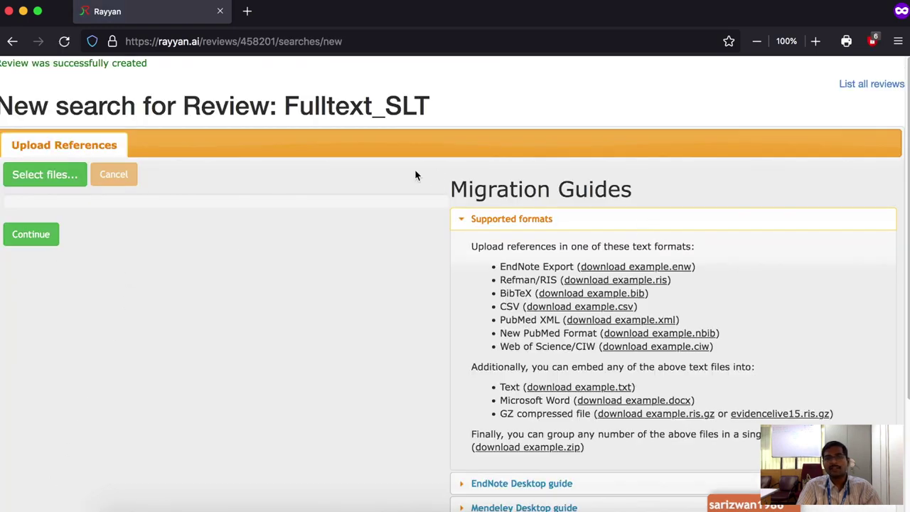
click(882, 86)
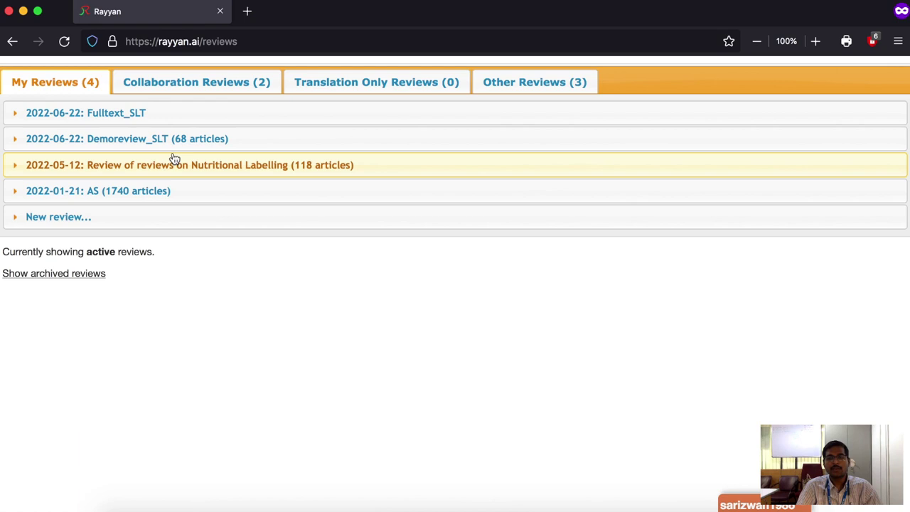
Open Demoreview_SLT and try the duplicate, included, reviewer-decision and collaborator-decision filters.
click(113, 146)
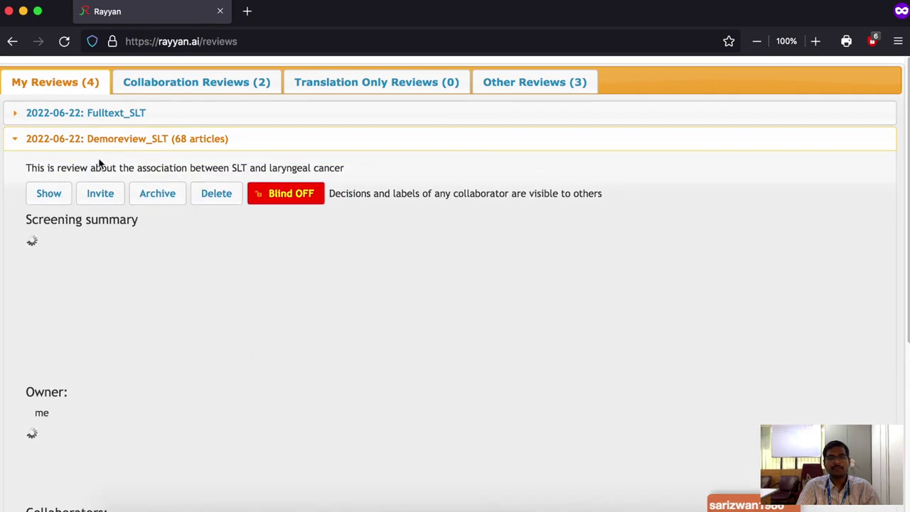
click(56, 201)
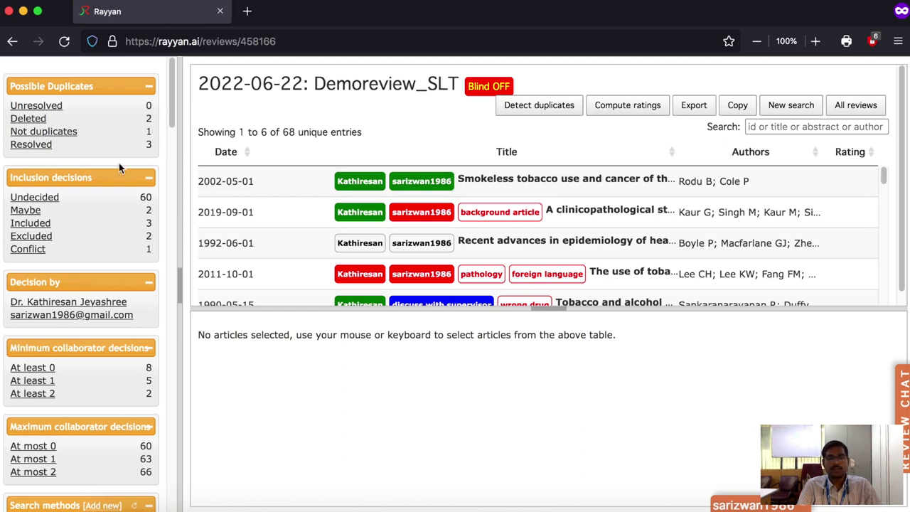
click(67, 118)
click(67, 132)
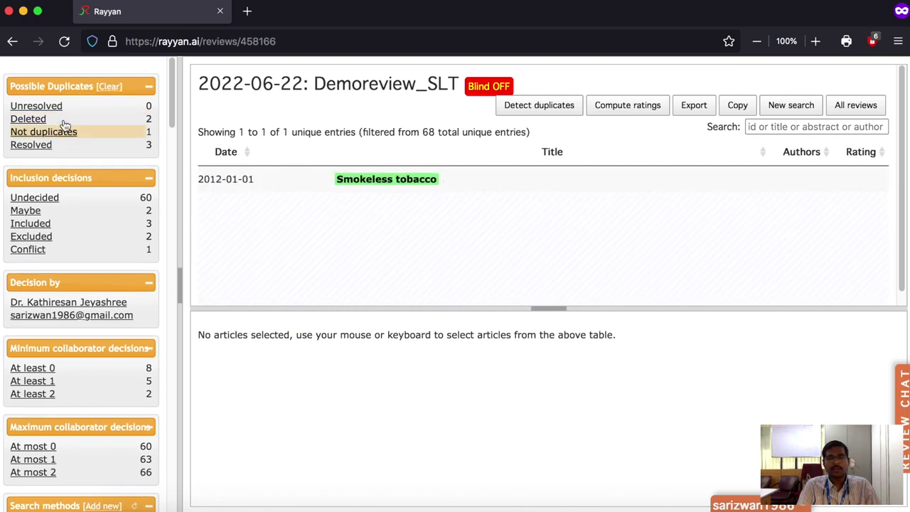
click(59, 119)
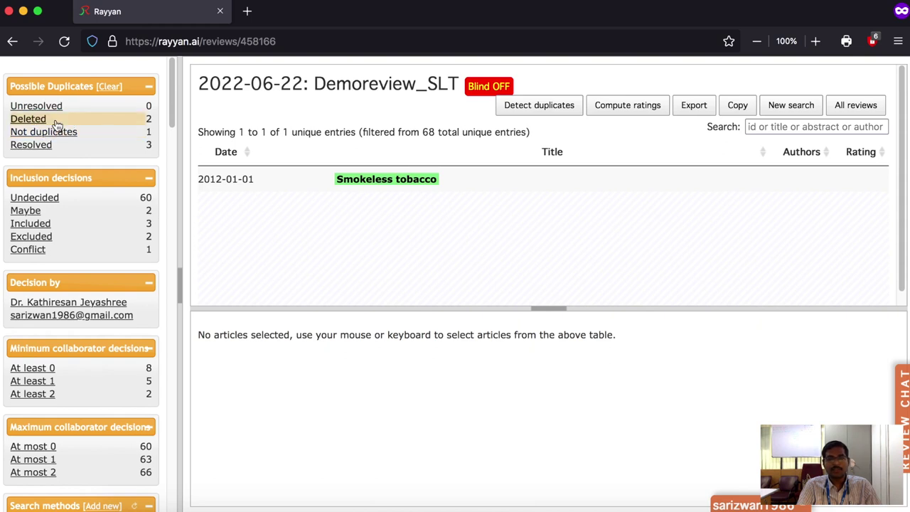
click(62, 224)
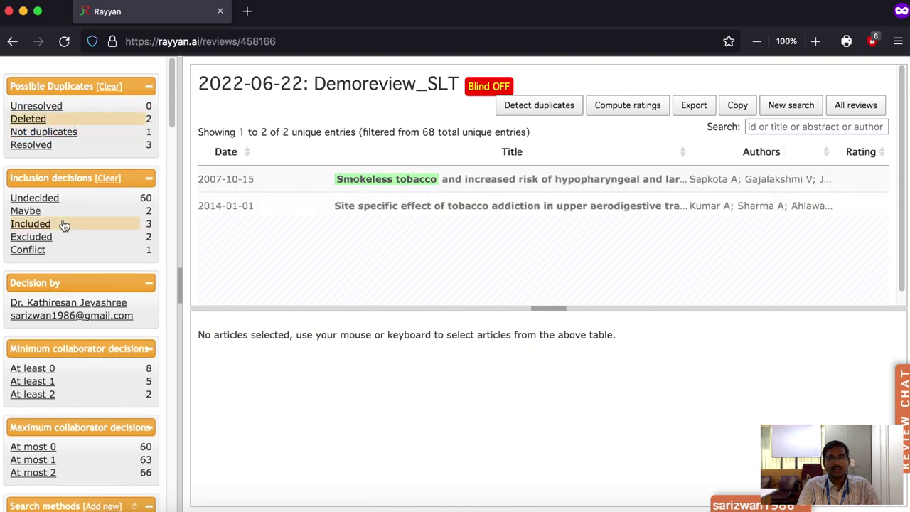
click(69, 305)
click(79, 369)
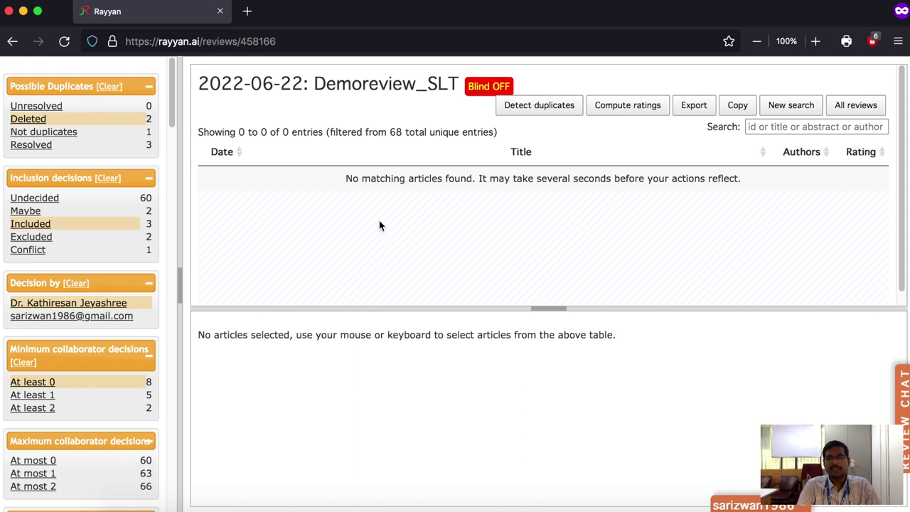
Clear all sidebar filters and show only the 3 included articles.
click(122, 307)
click(121, 222)
click(116, 118)
click(100, 388)
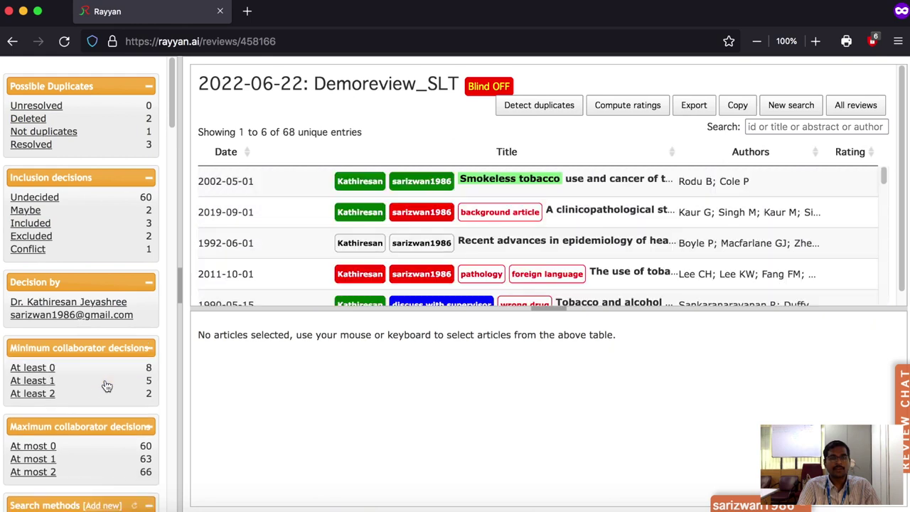
scroll(103, 385, down, 10)
scroll(105, 385, down, 10)
scroll(105, 385, up, 20)
click(71, 228)
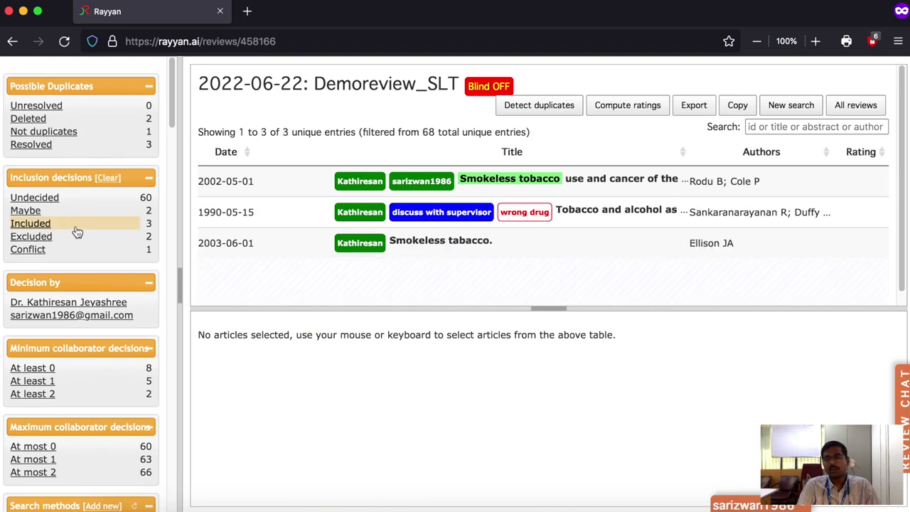
Copy the 3 filtered included articles into the Fulltext_SLT target review.
click(738, 105)
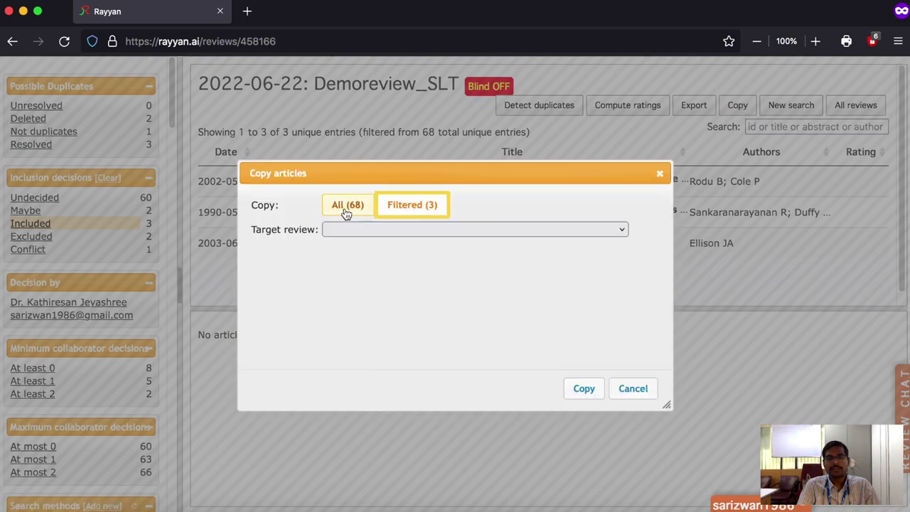
click(348, 212)
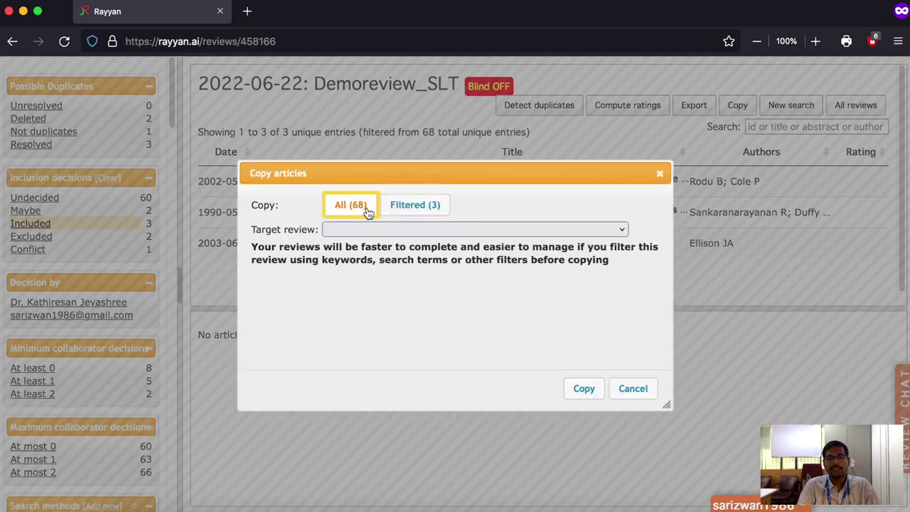
click(419, 208)
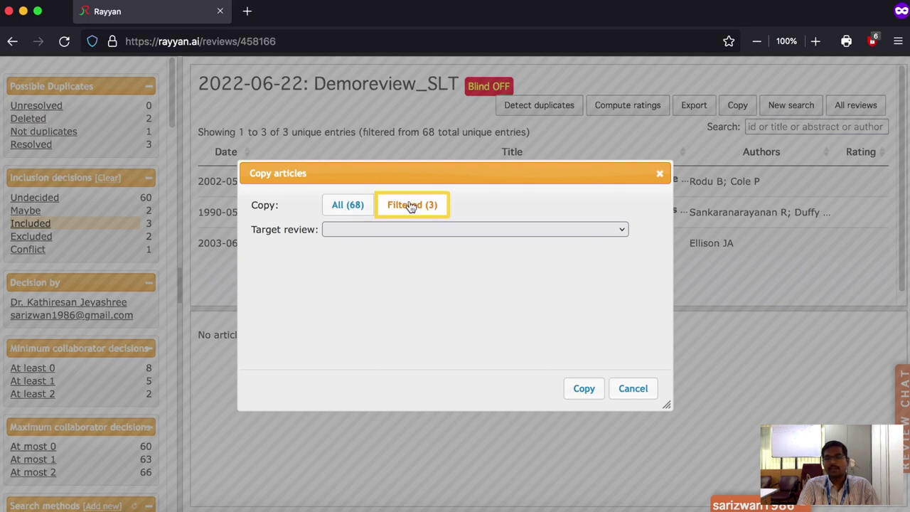
click(540, 232)
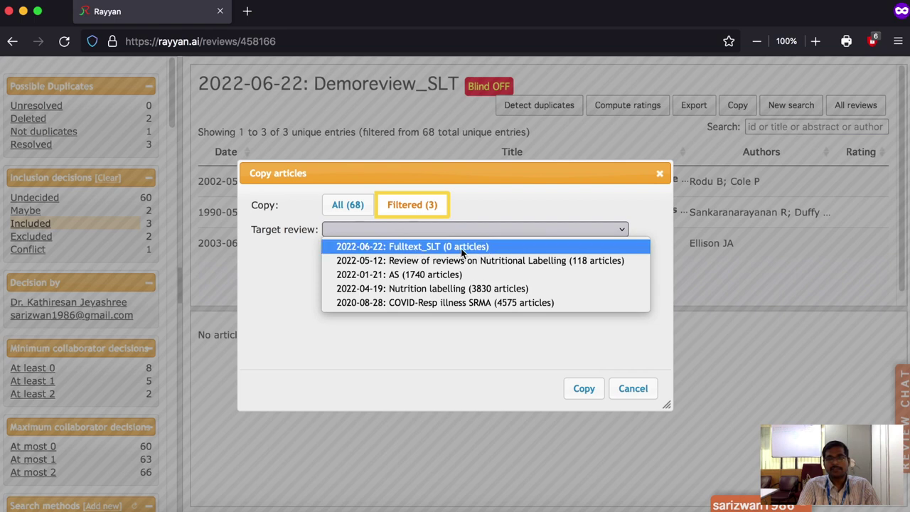
click(462, 248)
click(594, 395)
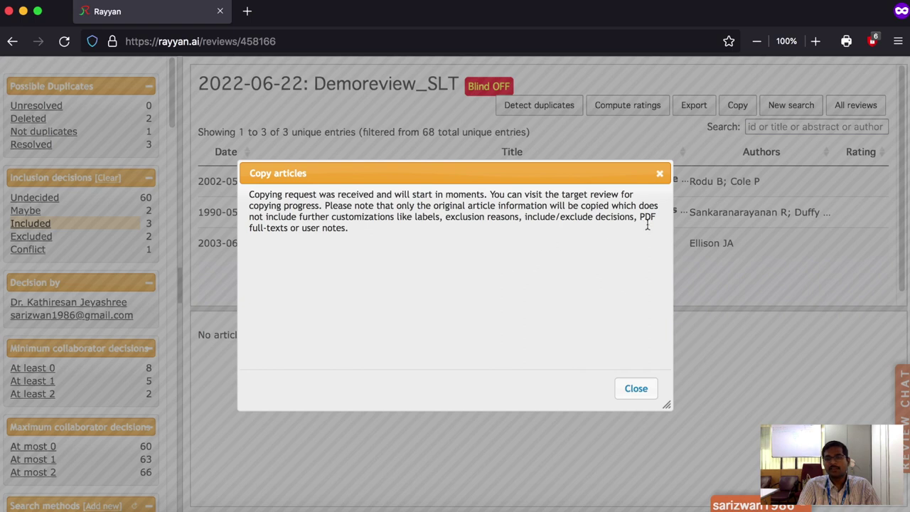
click(642, 395)
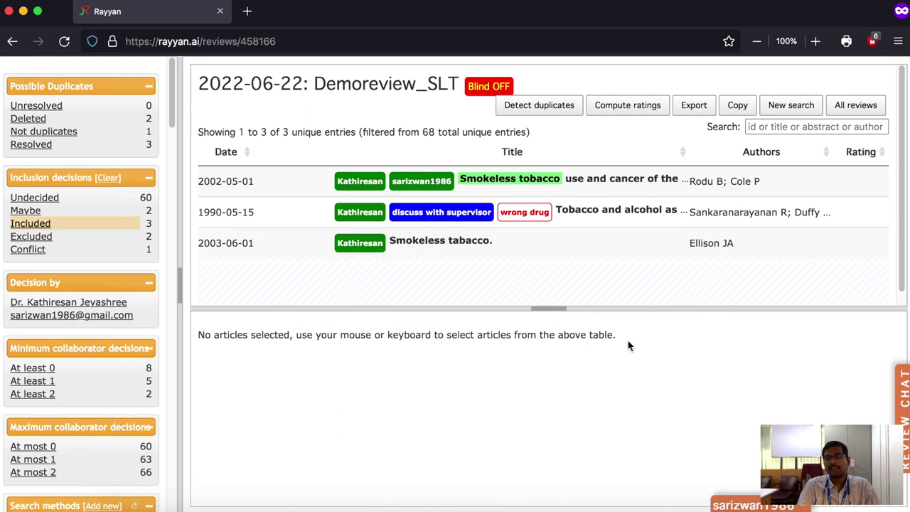
Open the Fulltext_SLT review from All reviews and enlarge its article table.
click(857, 107)
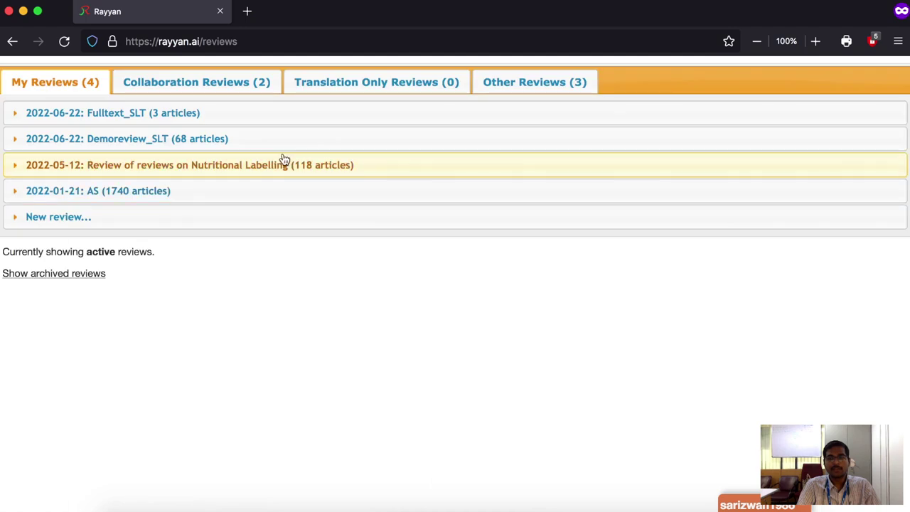
click(154, 122)
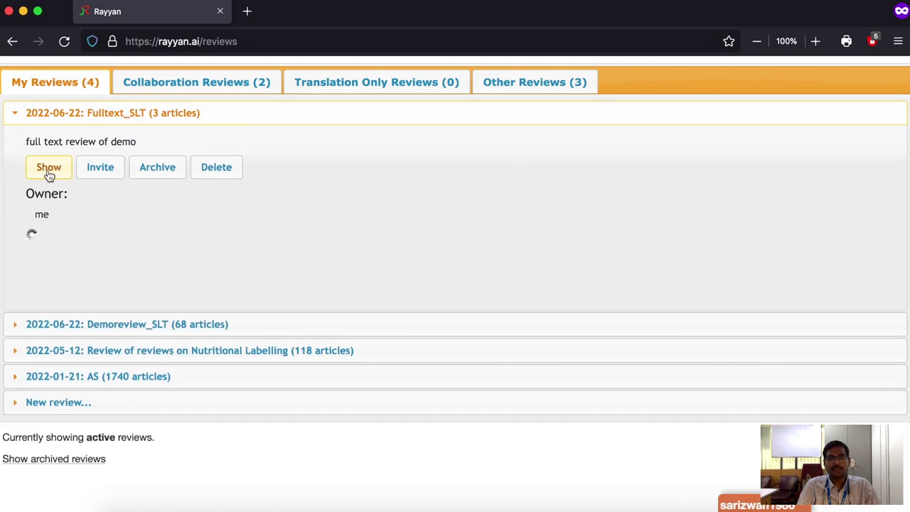
click(49, 175)
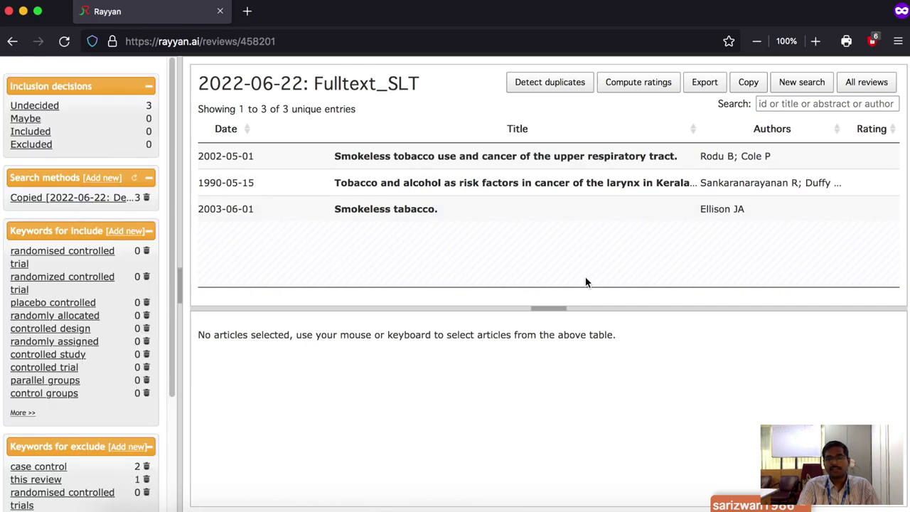
drag(560, 315, 560, 326)
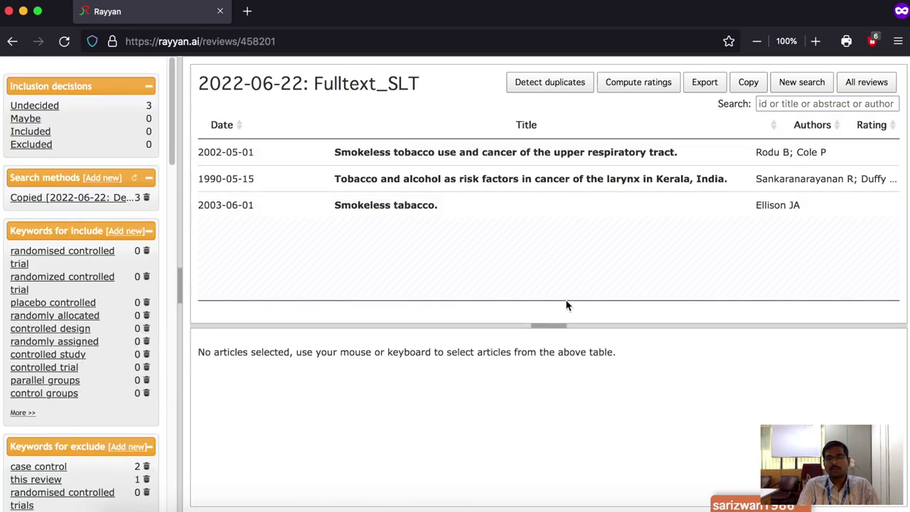
Open the smokeless tobacco article and start attaching a PDF full text.
click(509, 160)
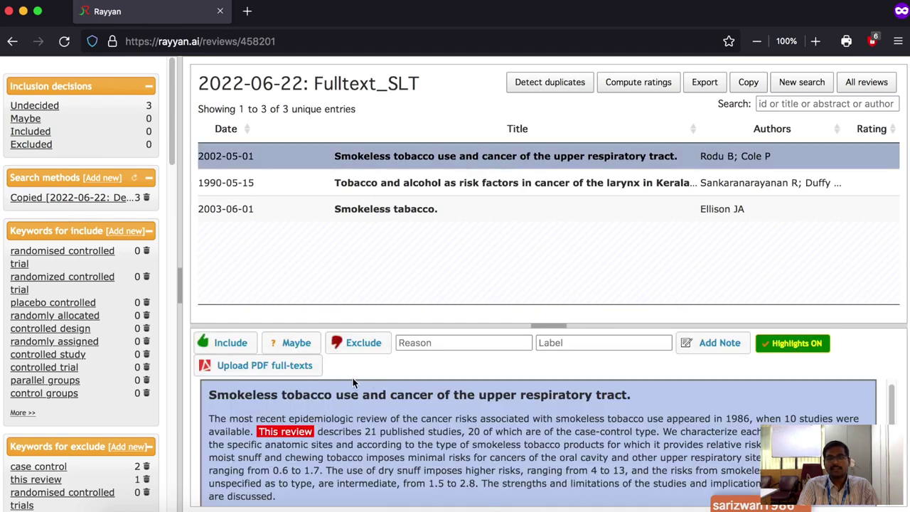
click(286, 371)
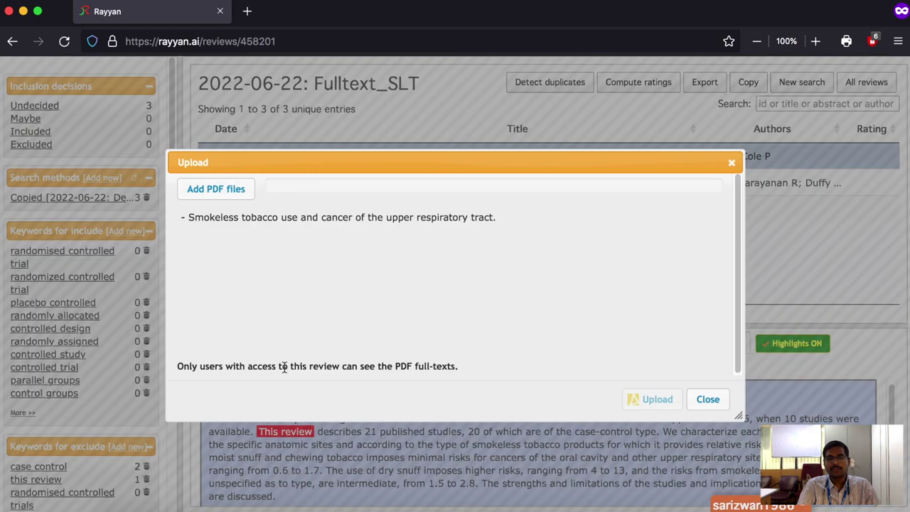
click(224, 191)
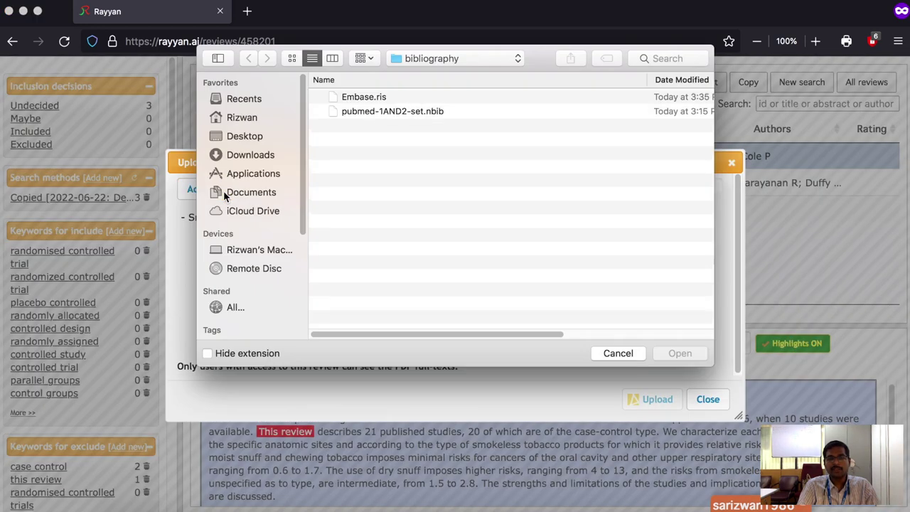
Choose Izhar-Torabi2022_Article_OnlineSearchingTrendOnCovid-19.pdf from Desktop > VRDL_analysis > Online food delivery > paper 3.
click(262, 136)
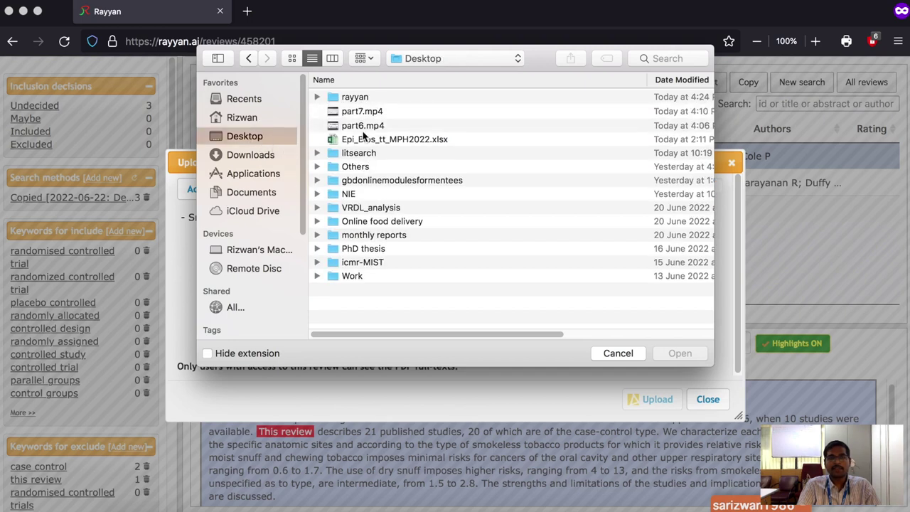
click(317, 208)
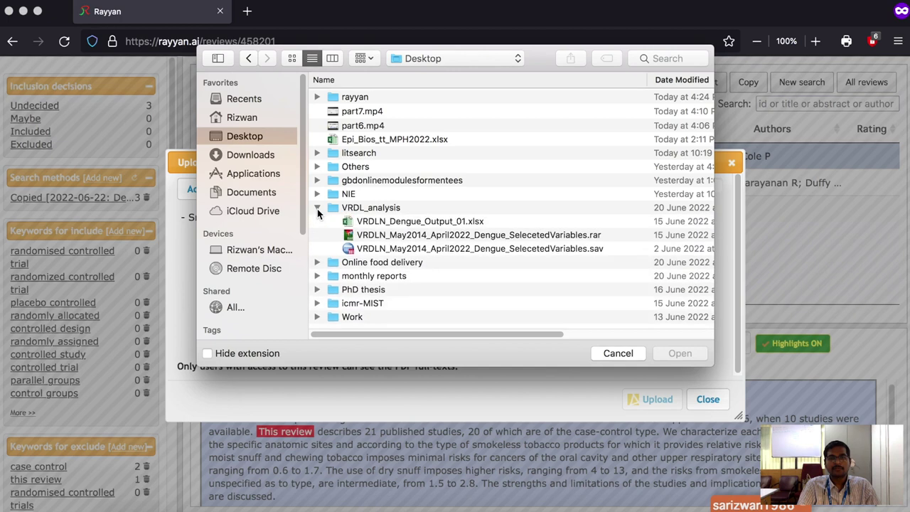
click(317, 262)
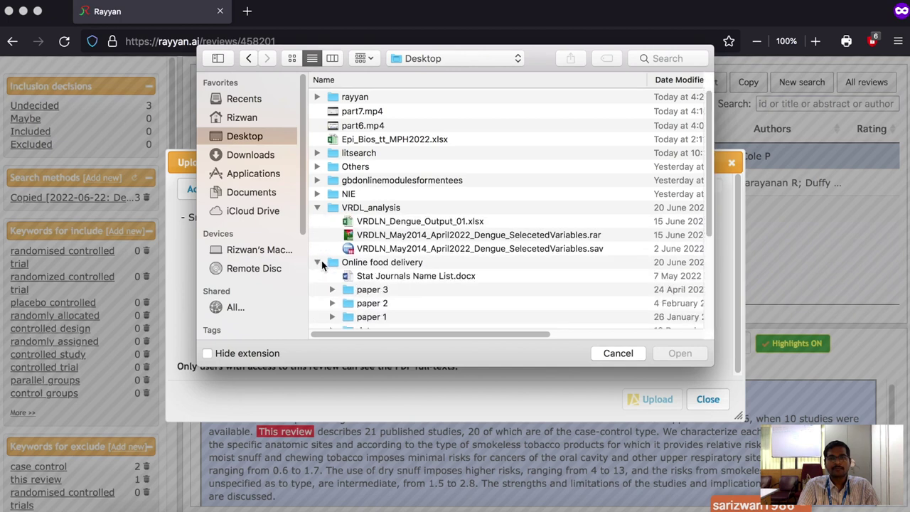
scroll(322, 252, down, 5)
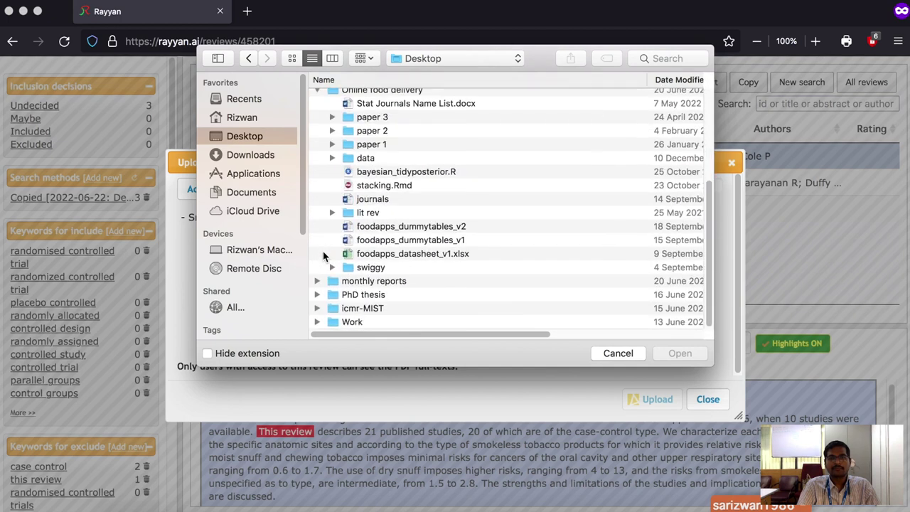
click(332, 146)
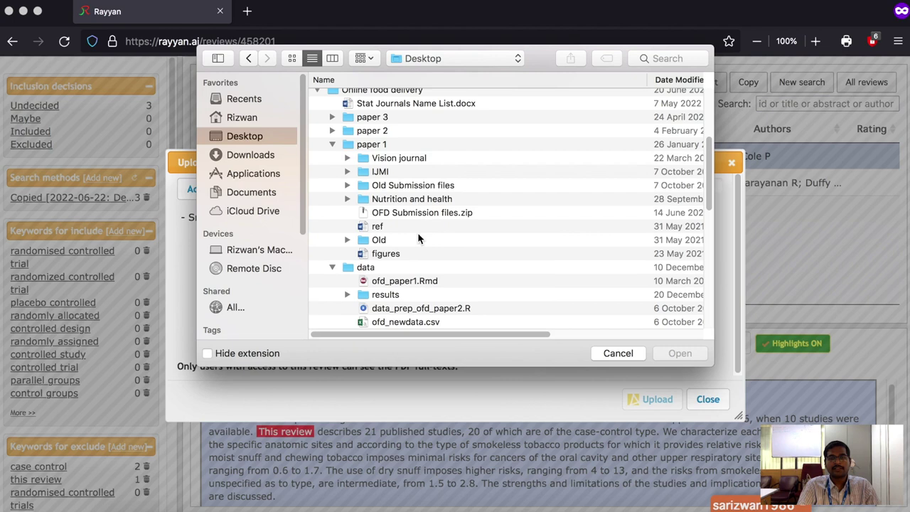
click(332, 117)
scroll(342, 156, up, 5)
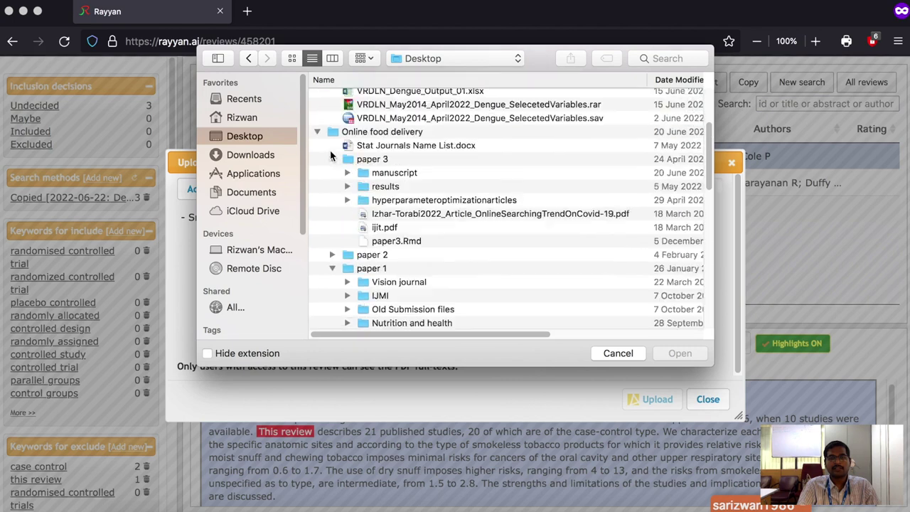
scroll(367, 221, down, 1)
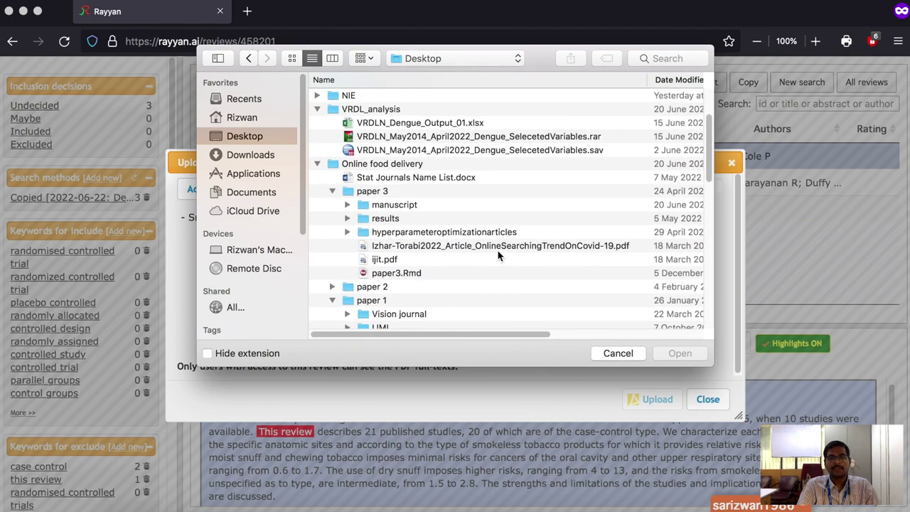
click(499, 248)
click(673, 353)
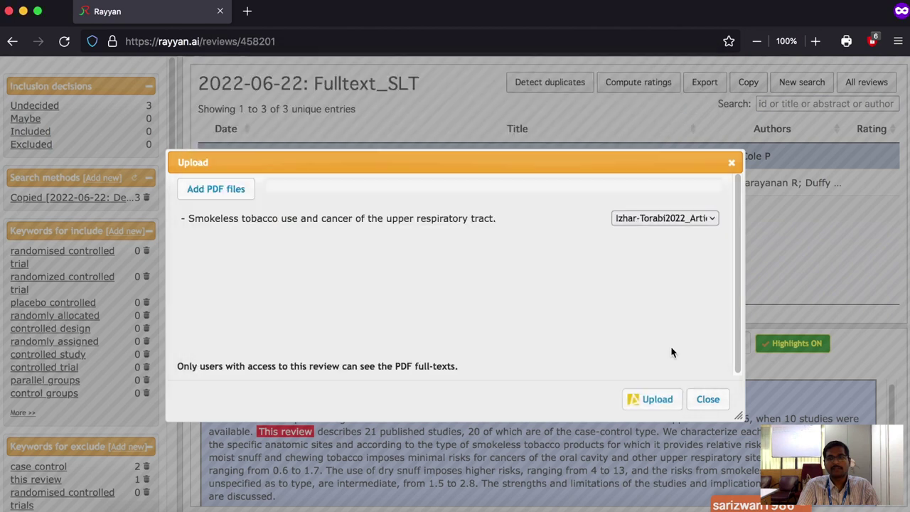
Upload the Izhar-Torabi2022 PDF to the article and open it from PDF full-texts.
click(655, 400)
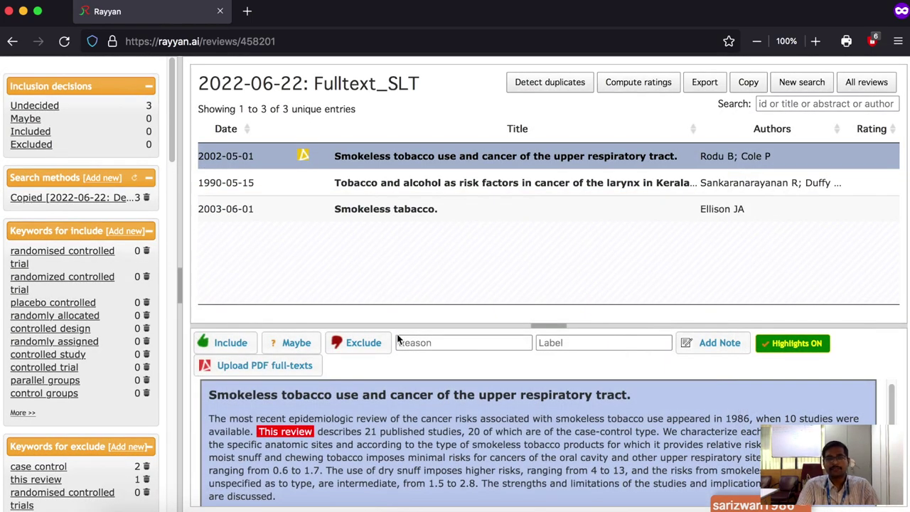
scroll(536, 465, down, 3)
scroll(538, 466, down, 5)
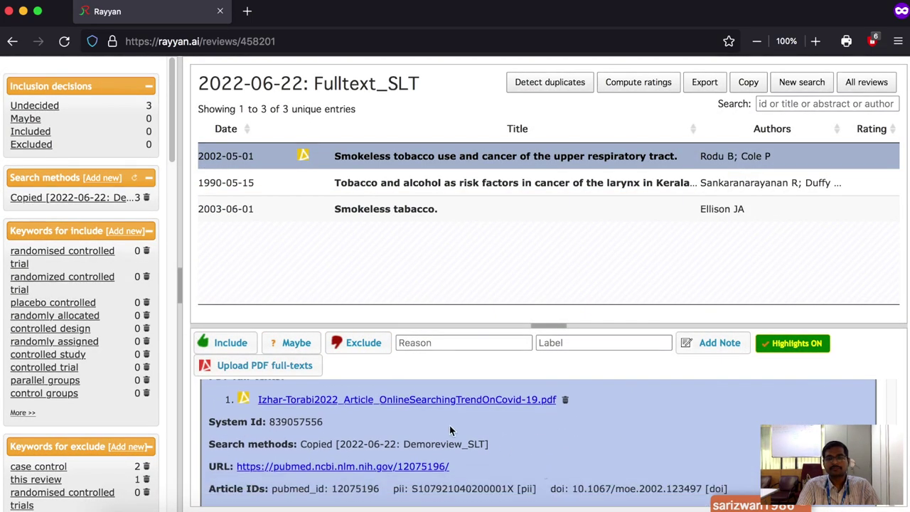
drag(502, 329, 501, 270)
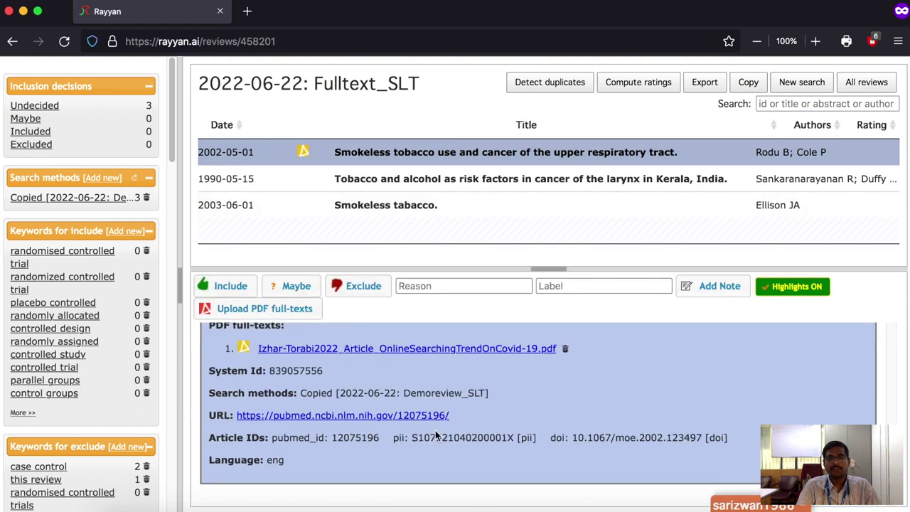
scroll(486, 372, up, 1)
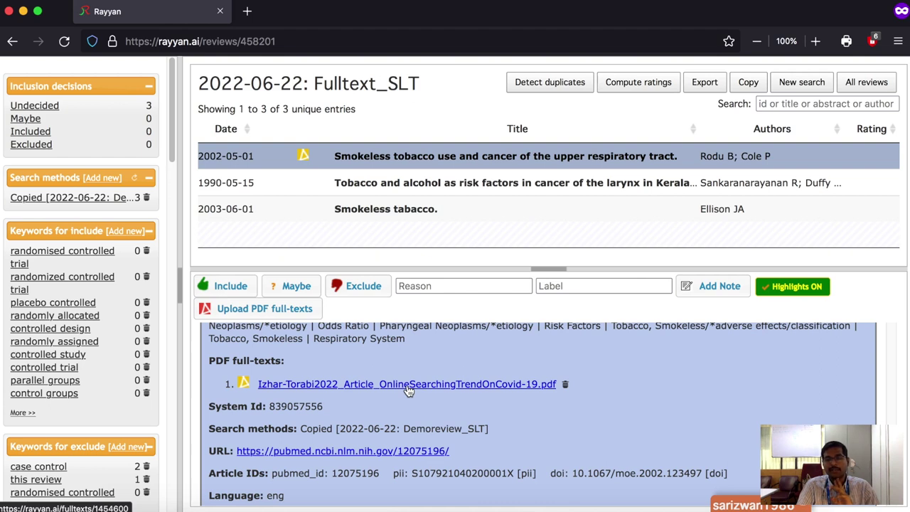
click(395, 388)
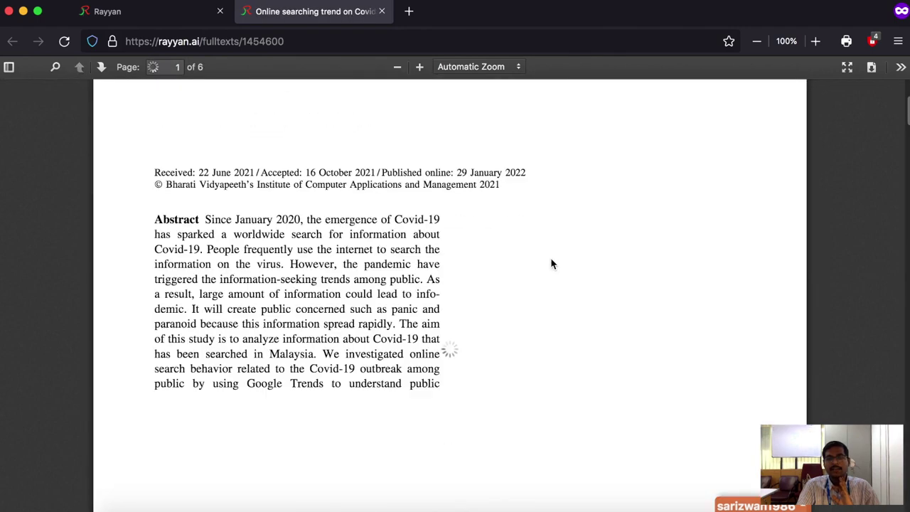
Skim the first pages of the Covid-19 online-searching PDF, then go back to the Fulltext_SLT review.
scroll(550, 259, down, 15)
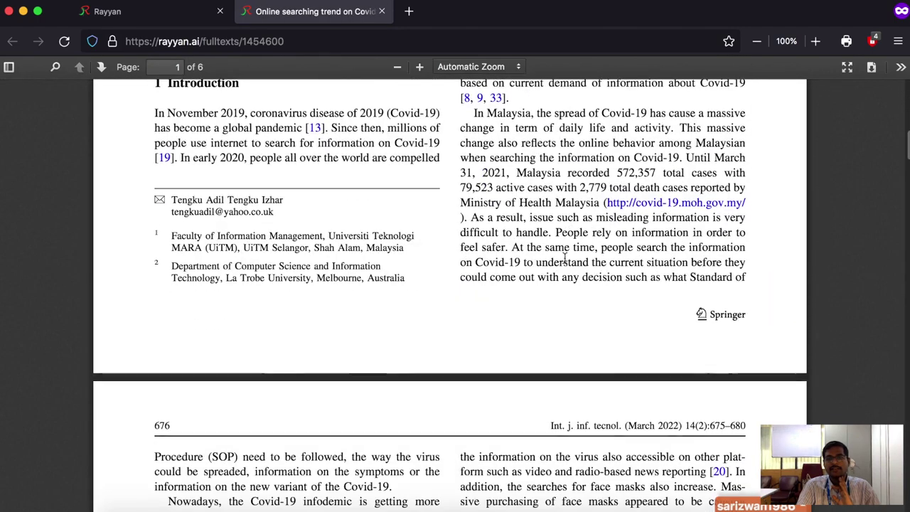
scroll(564, 260, down, 10)
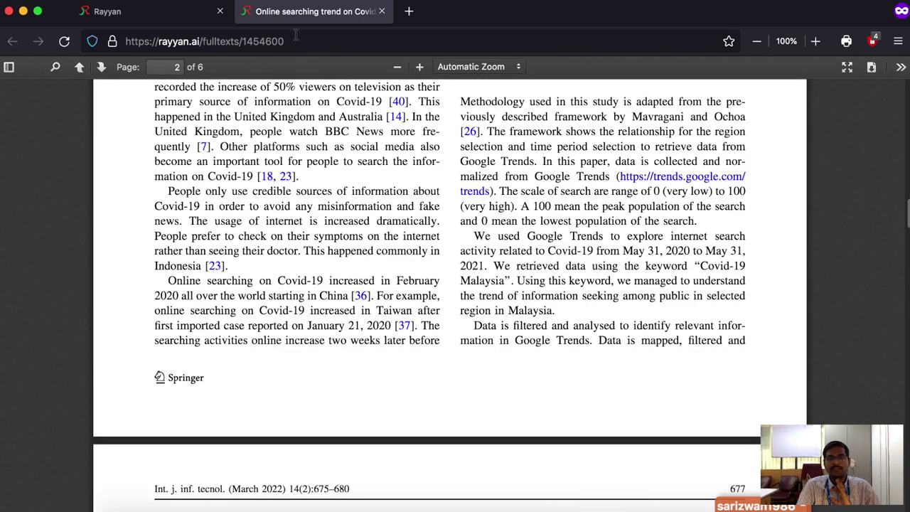
click(179, 19)
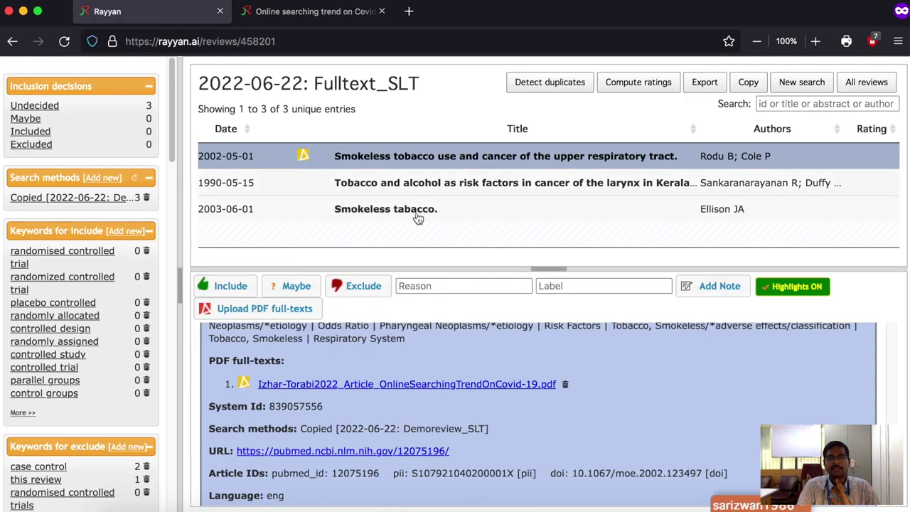
Include the smokeless tobacco upper respiratory article and the Kerala larynx cancer article.
click(244, 287)
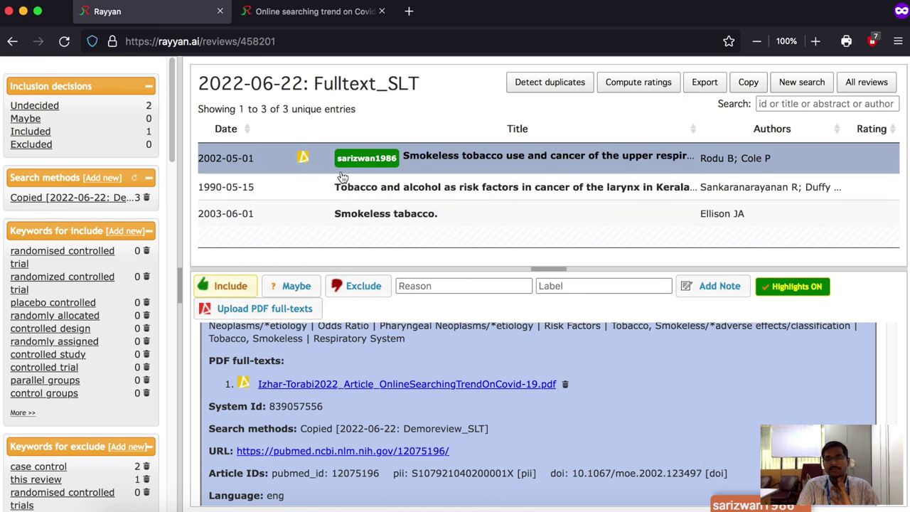
click(341, 183)
click(221, 285)
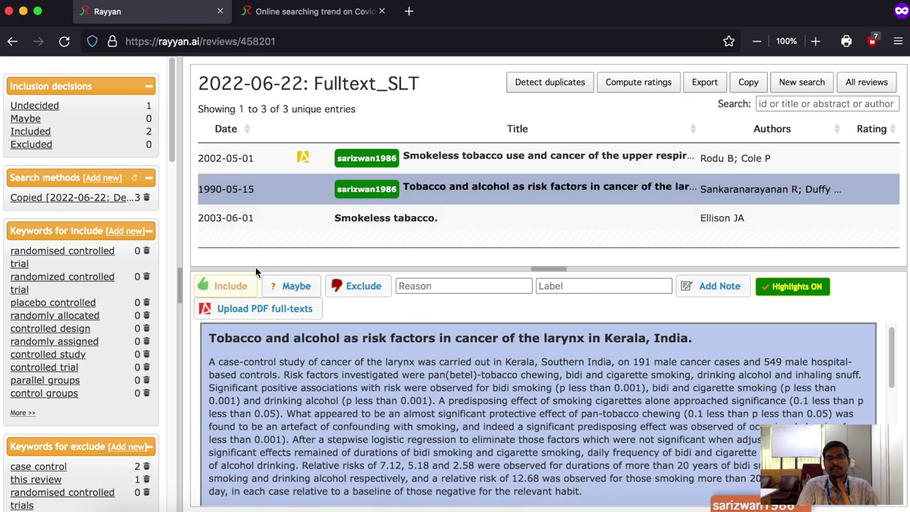
Record a screening decision on the third 'Smokeless tabacco' article, then open Rayyan's Help Center.
click(371, 213)
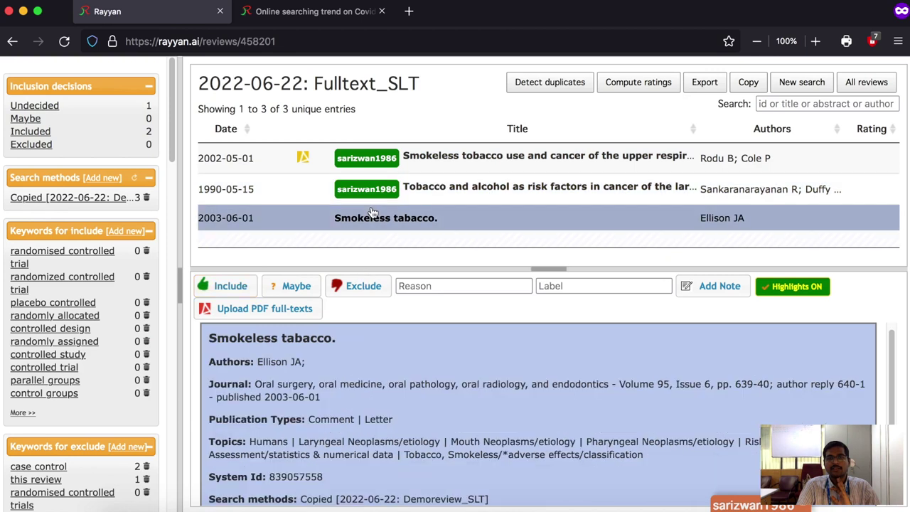
click(366, 288)
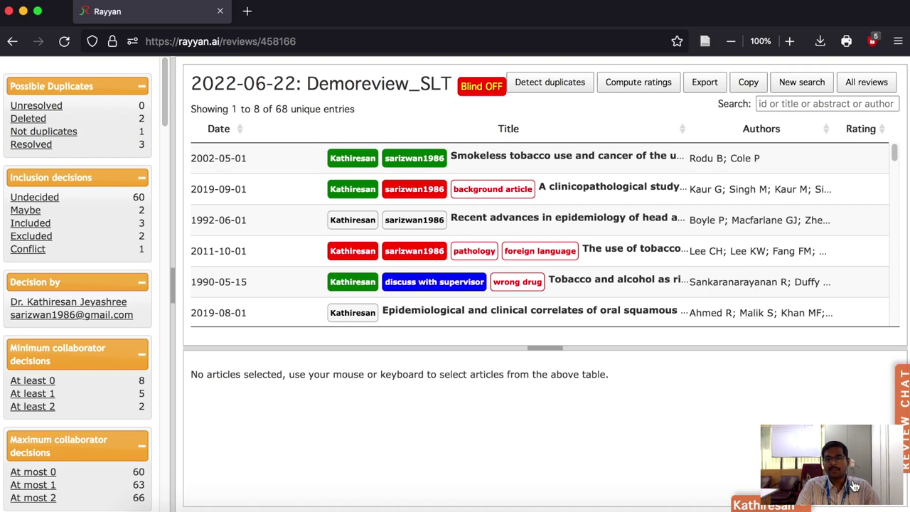
click(745, 504)
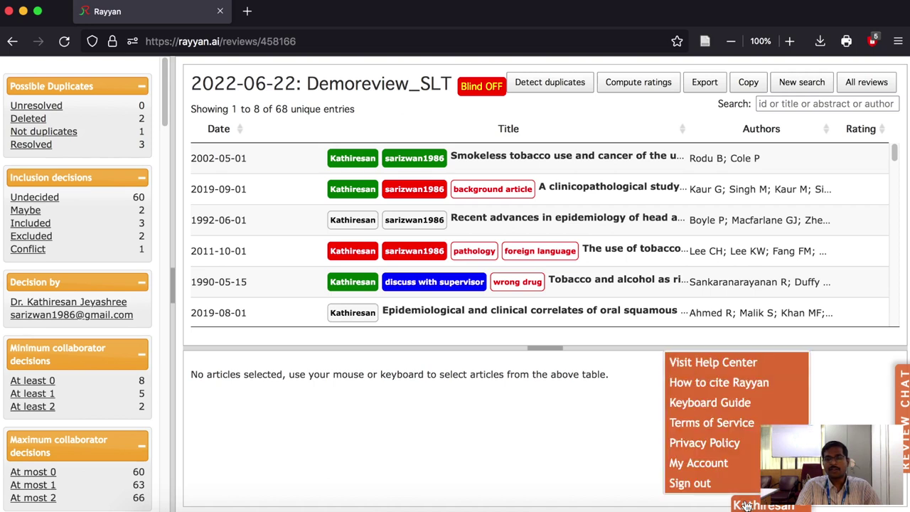
click(714, 363)
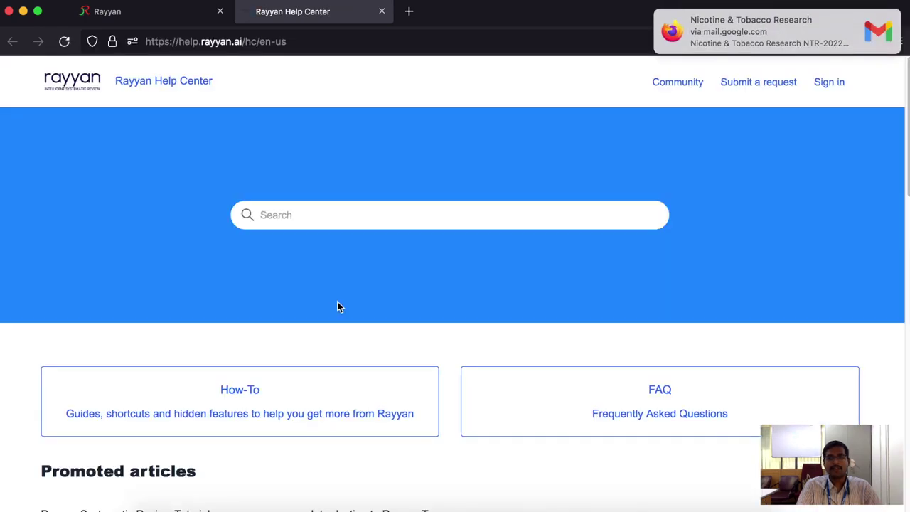
scroll(338, 307, down, 2)
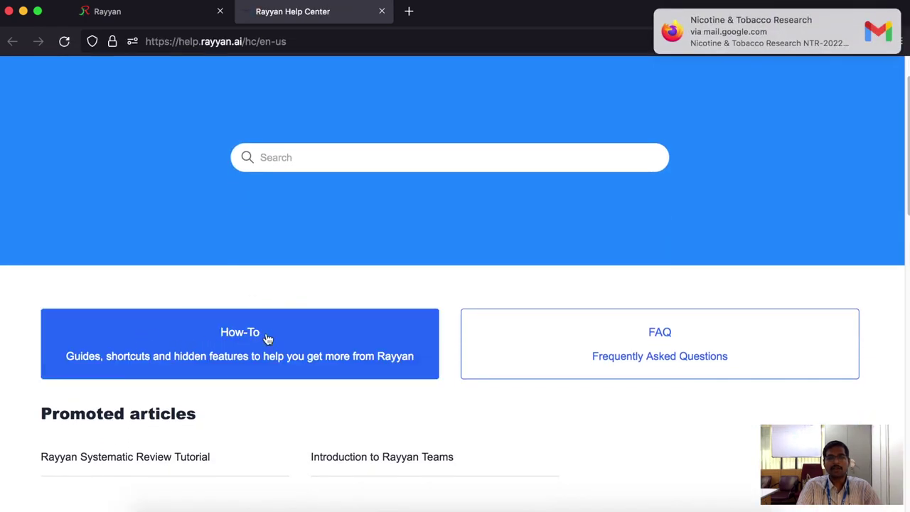
scroll(268, 338, down, 8)
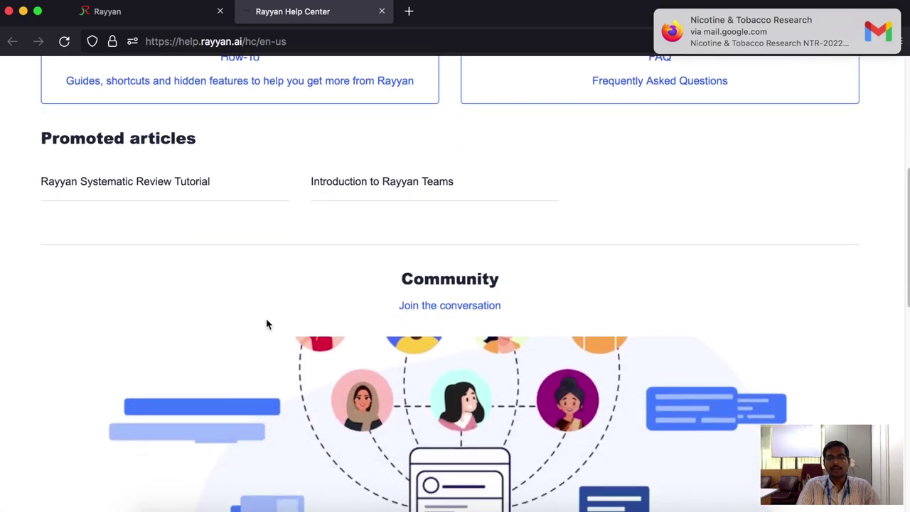
scroll(253, 304, down, 2)
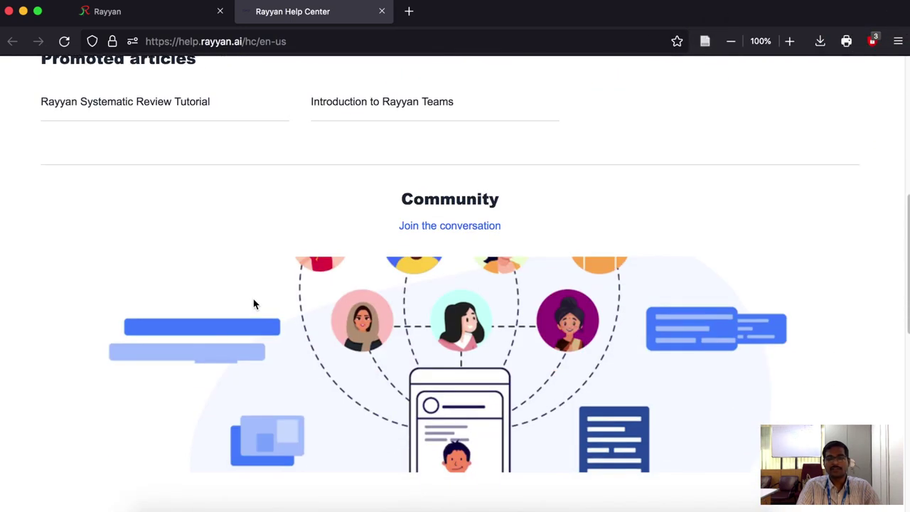
scroll(254, 304, down, 1)
scroll(254, 304, up, 5)
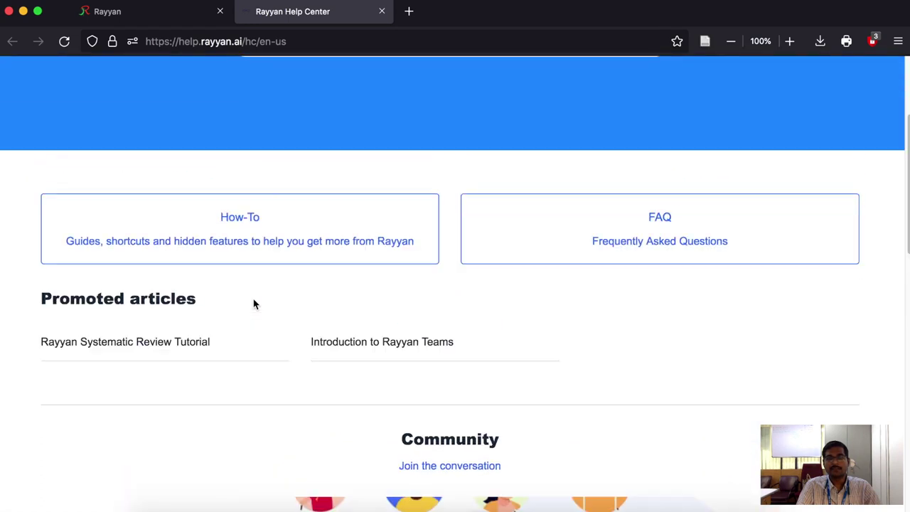
scroll(253, 304, up, 3)
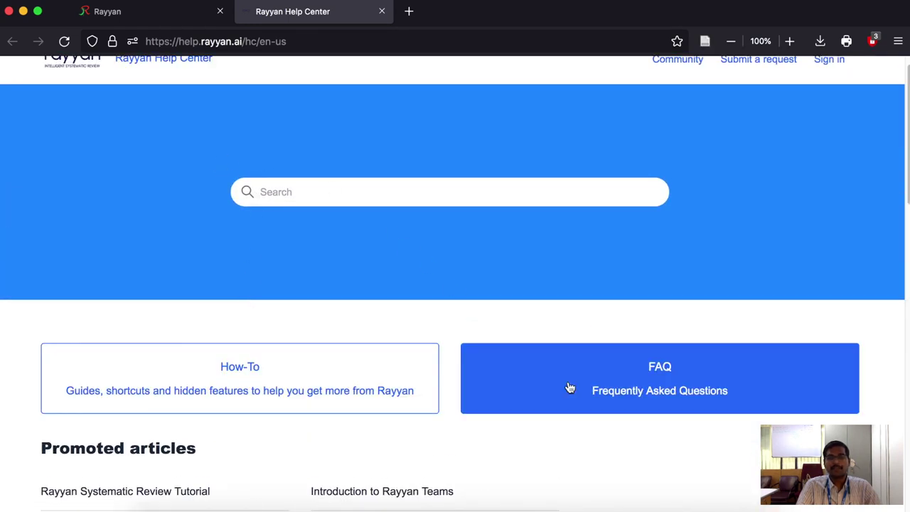